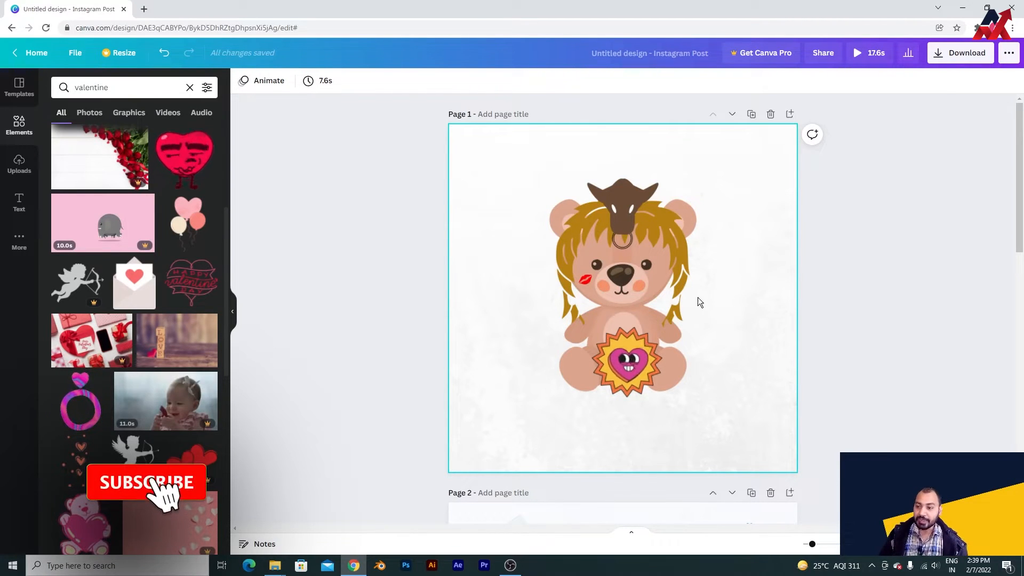
Review the bear artwork on page 1, the tiger artwork on page 2 and the blank page 3.
scroll(709, 350, down, 2)
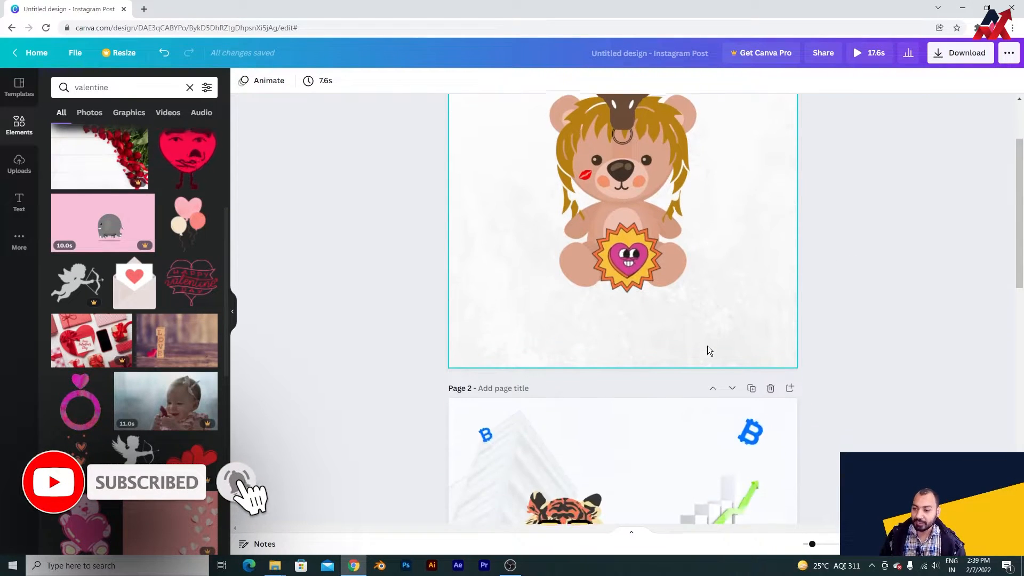
scroll(707, 350, up, 2)
scroll(707, 350, down, 7)
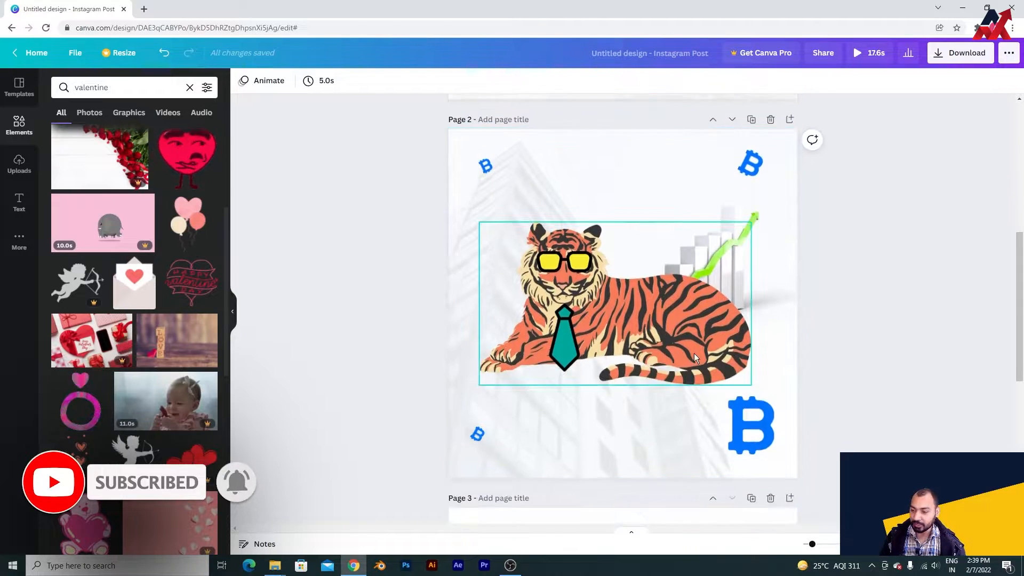
scroll(810, 321, up, 7)
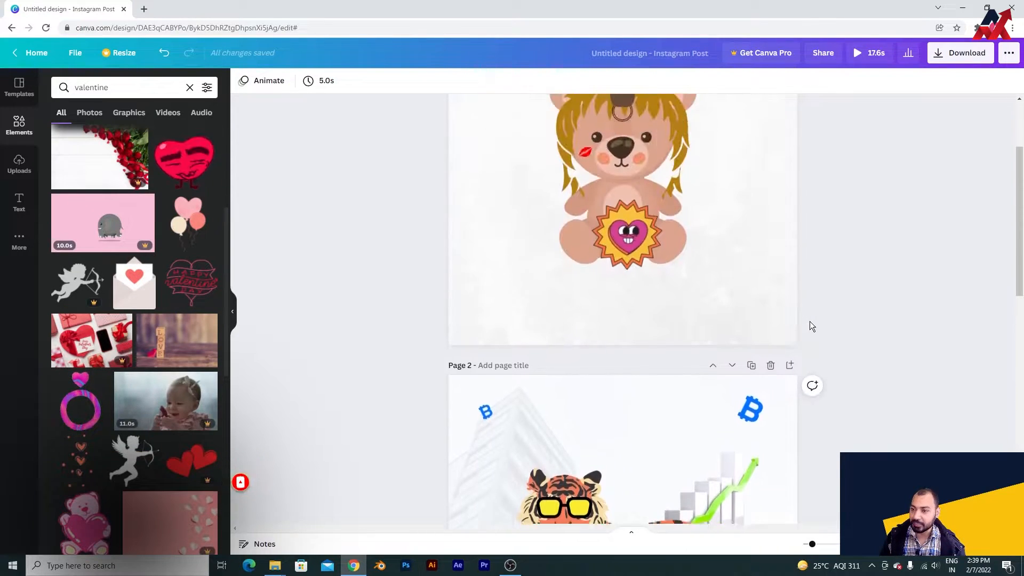
click(721, 258)
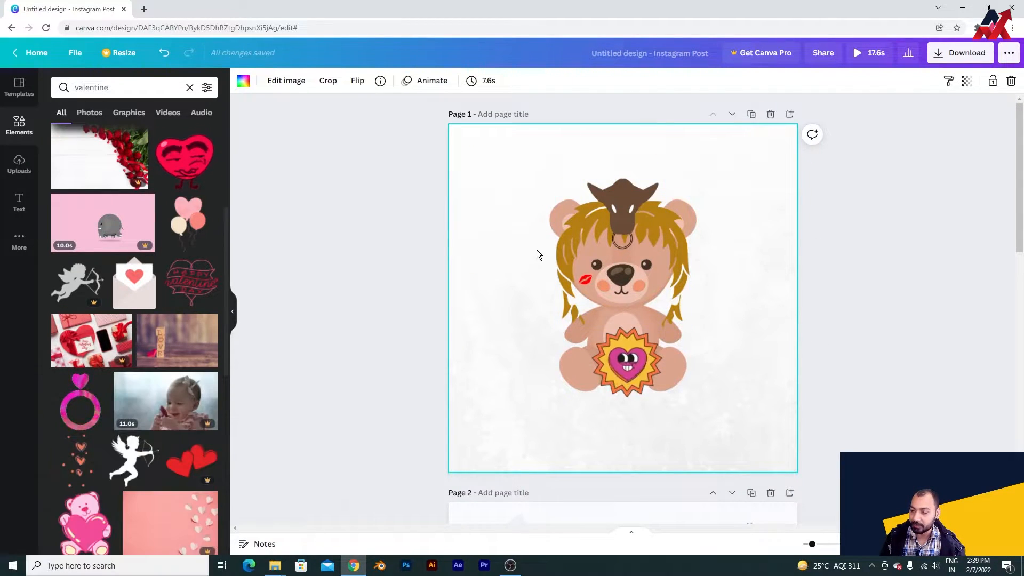
scroll(577, 315, down, 4)
scroll(577, 314, down, 8)
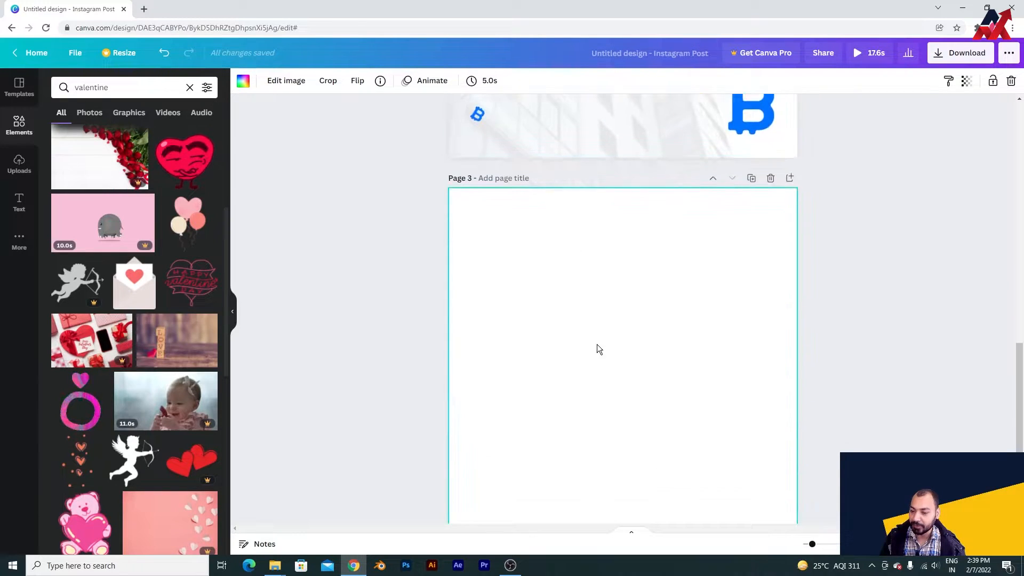
scroll(587, 293, down, 2)
scroll(618, 299, up, 2)
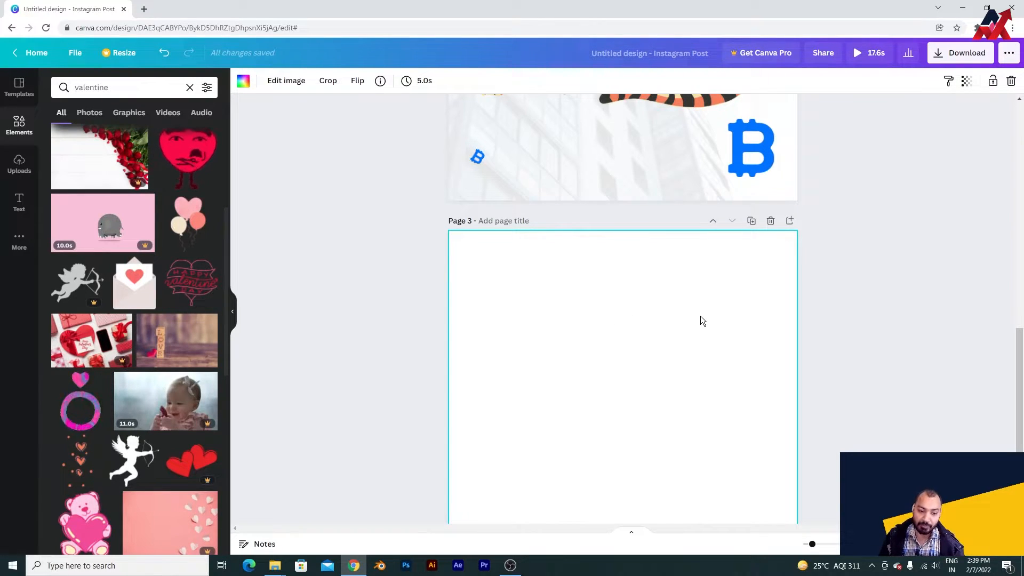
scroll(700, 318, up, 10)
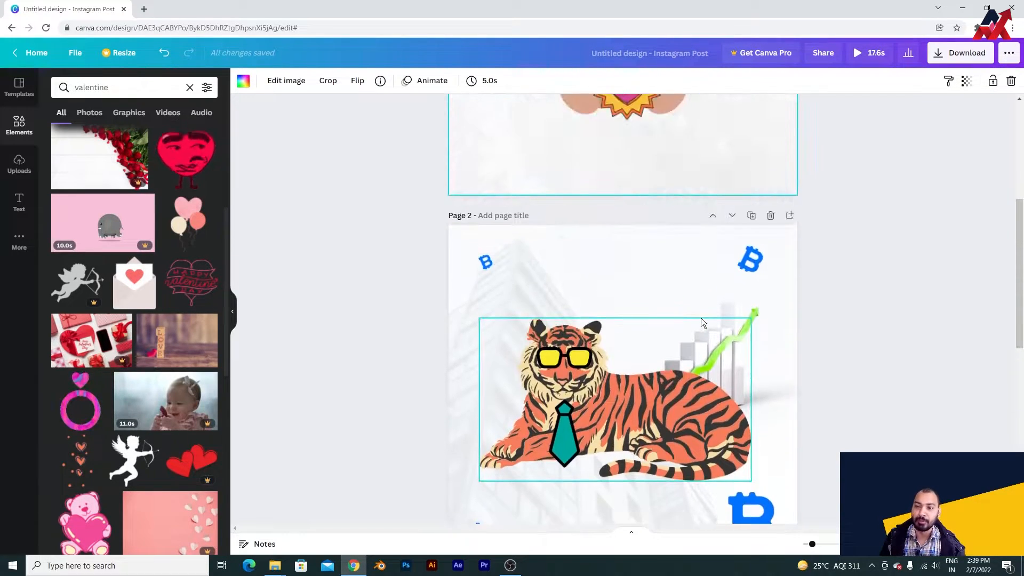
scroll(694, 326, up, 2)
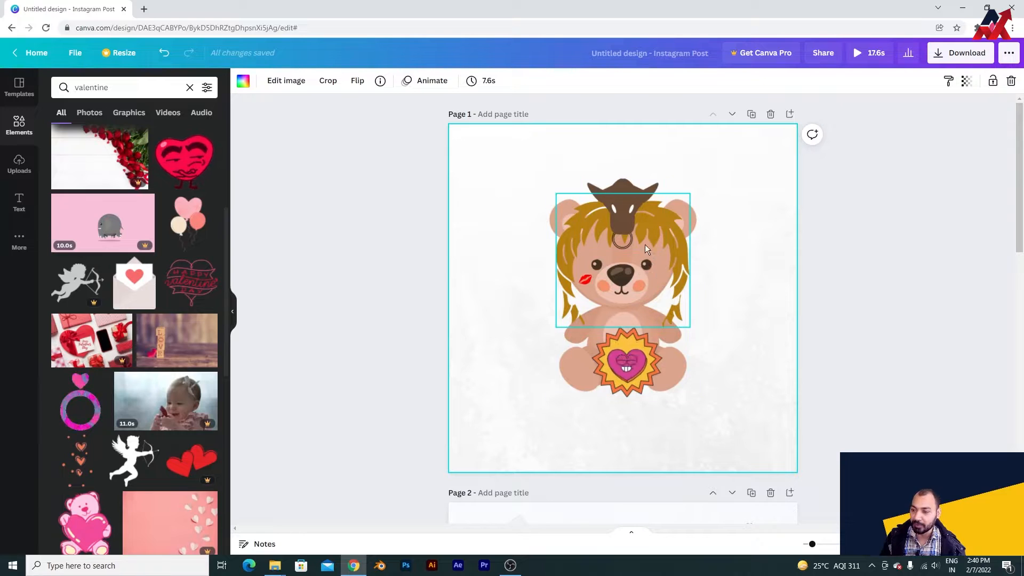
scroll(741, 320, down, 13)
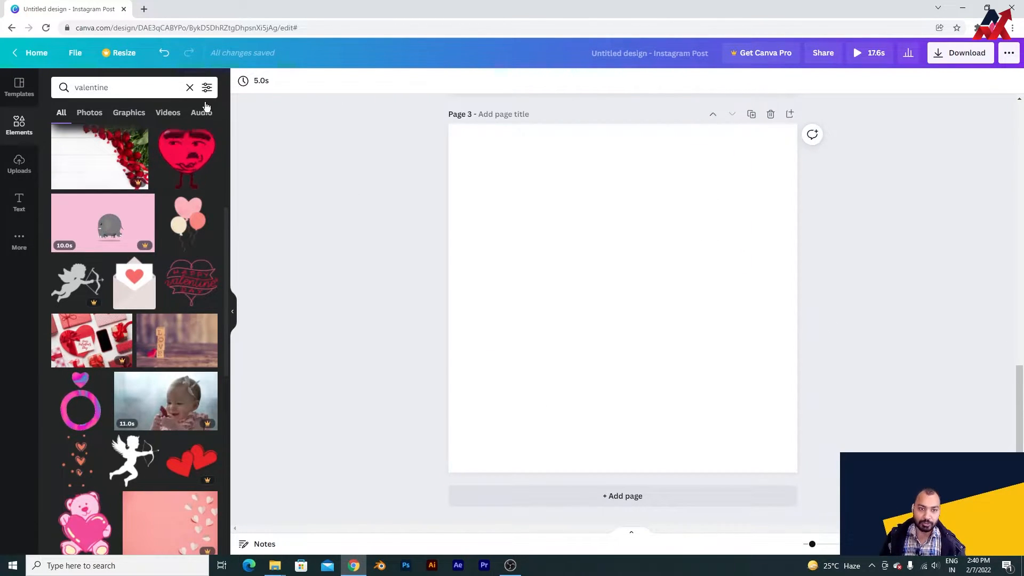
Search the elements library for "bear" and browse the results.
click(172, 88)
text(bear)
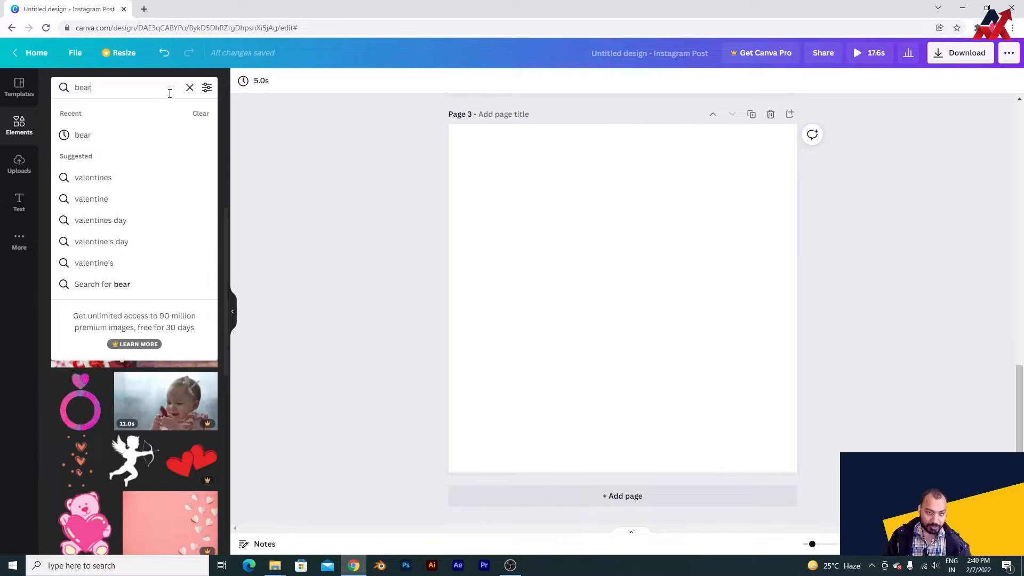
key(Return)
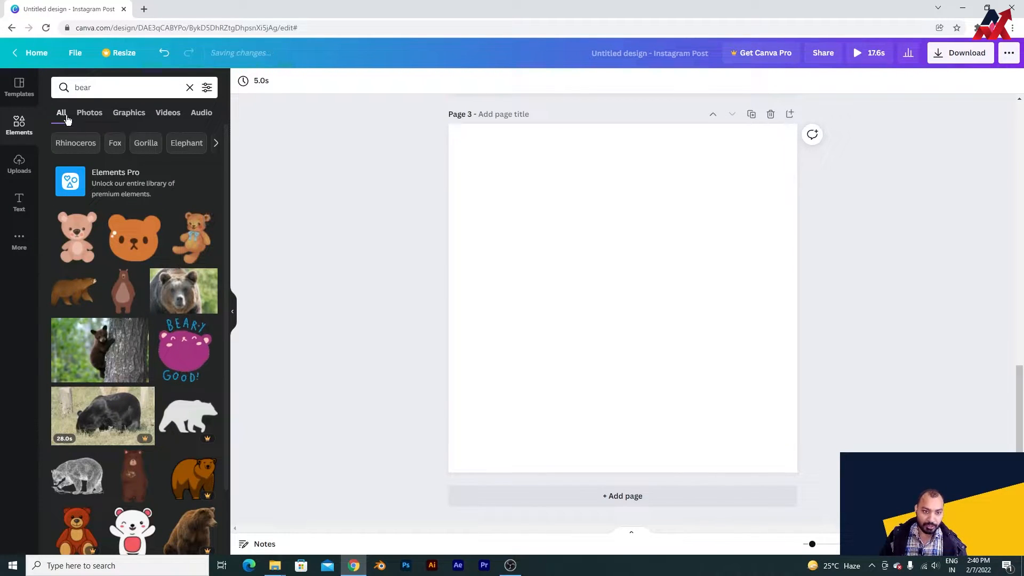
scroll(166, 287, down, 4)
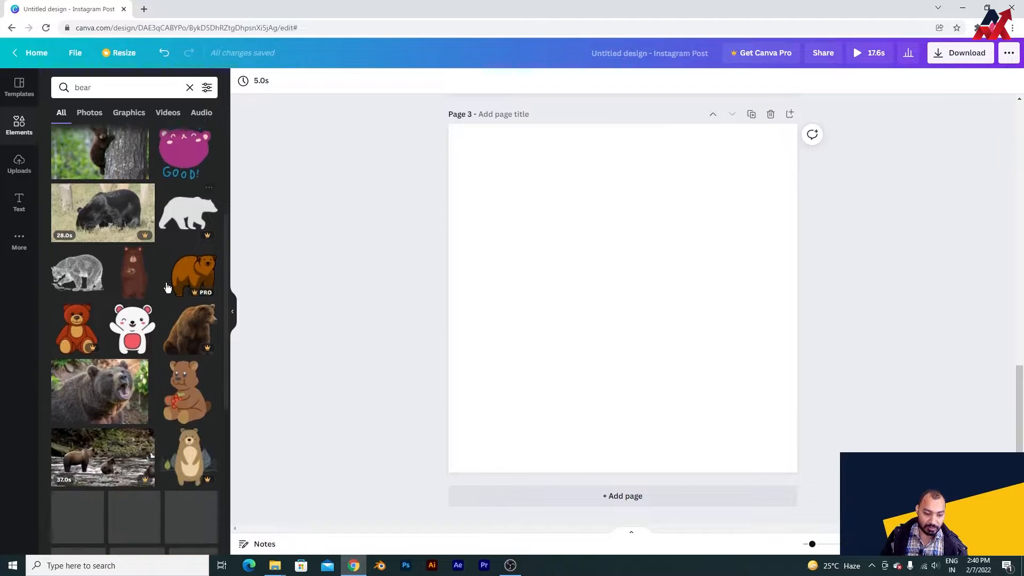
scroll(139, 239, up, 5)
Search the elements library for "valentine", browse the results and narrow them to graphics.
click(112, 85)
text(valentine)
key(Return)
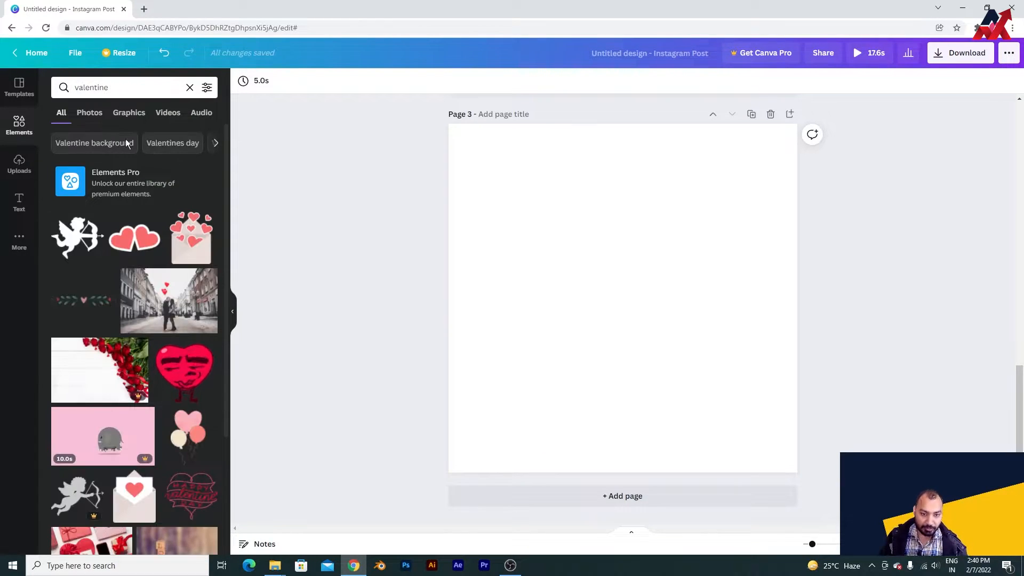
scroll(174, 321, down, 3)
scroll(174, 322, down, 7)
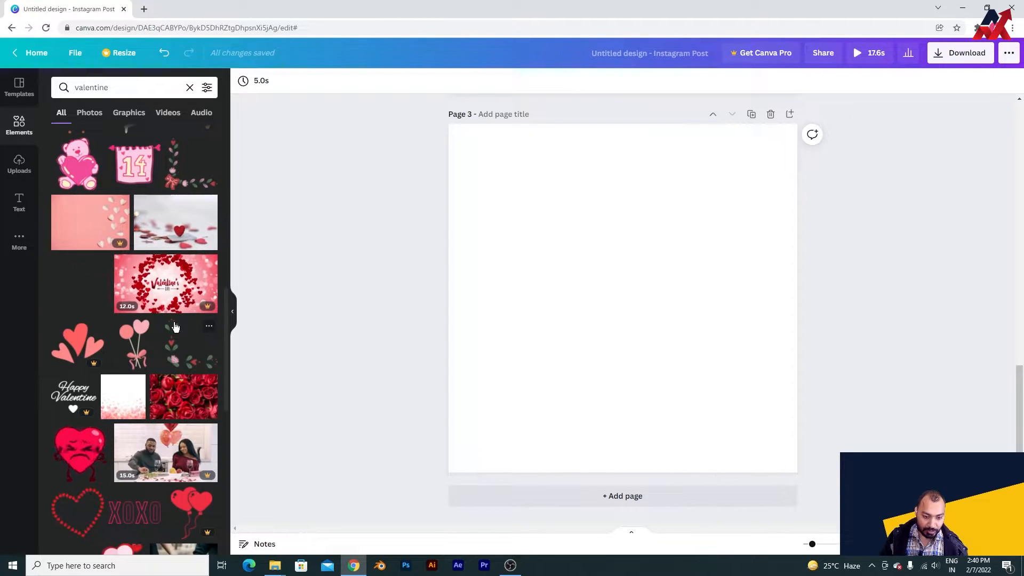
scroll(175, 326, up, 5)
click(141, 117)
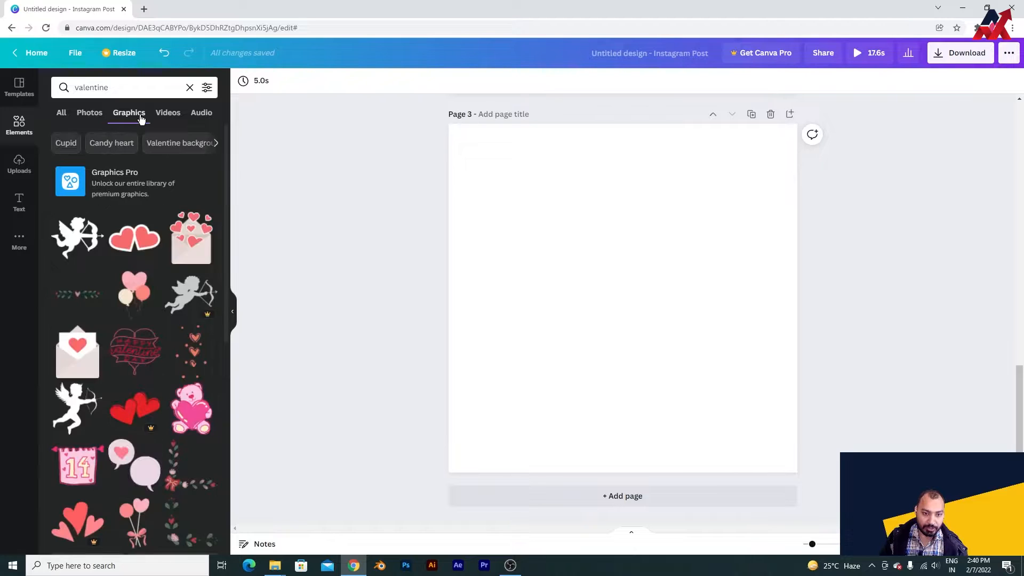
Show all element types again, search for "bear" and look through the available bear illustrations and photos.
click(74, 116)
click(123, 91)
text(bear)
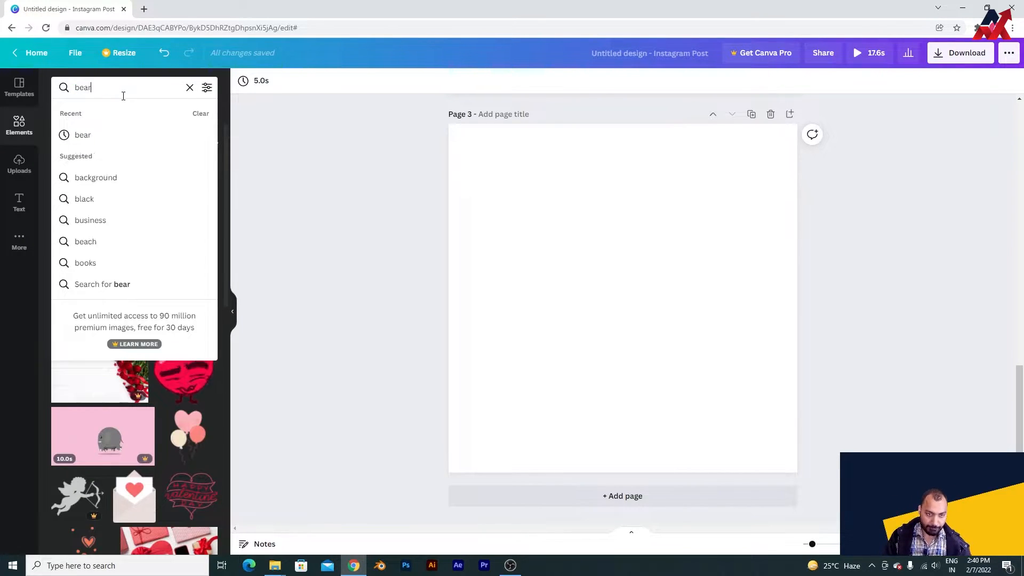
key(Return)
scroll(190, 299, down, 3)
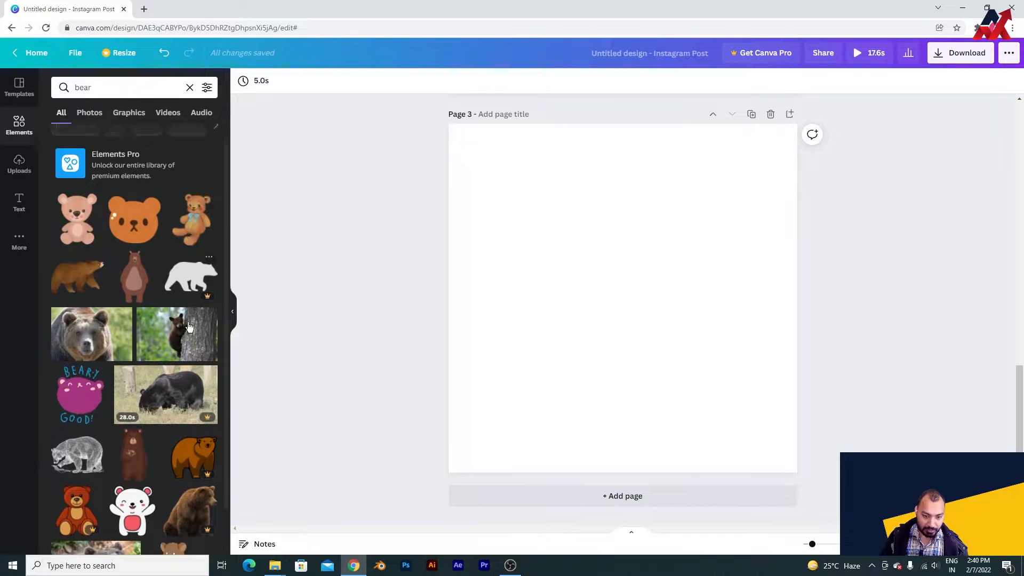
scroll(189, 325, down, 8)
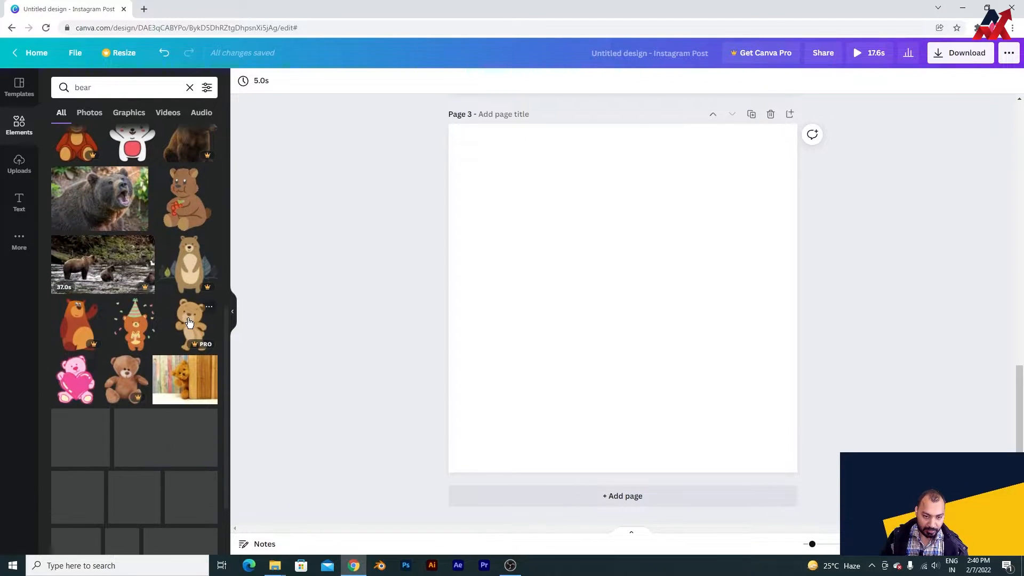
scroll(189, 352, down, 1)
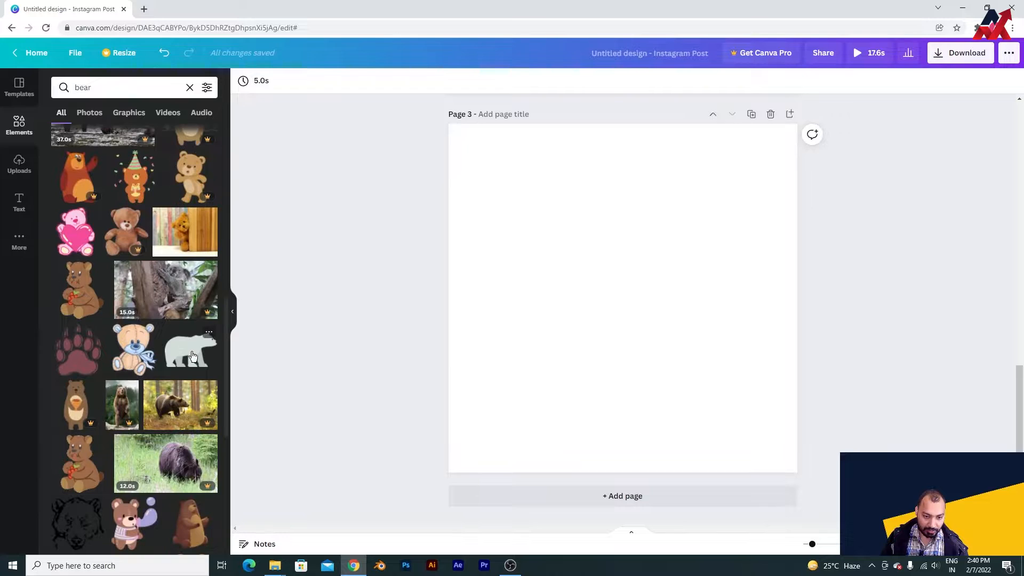
scroll(192, 357, down, 7)
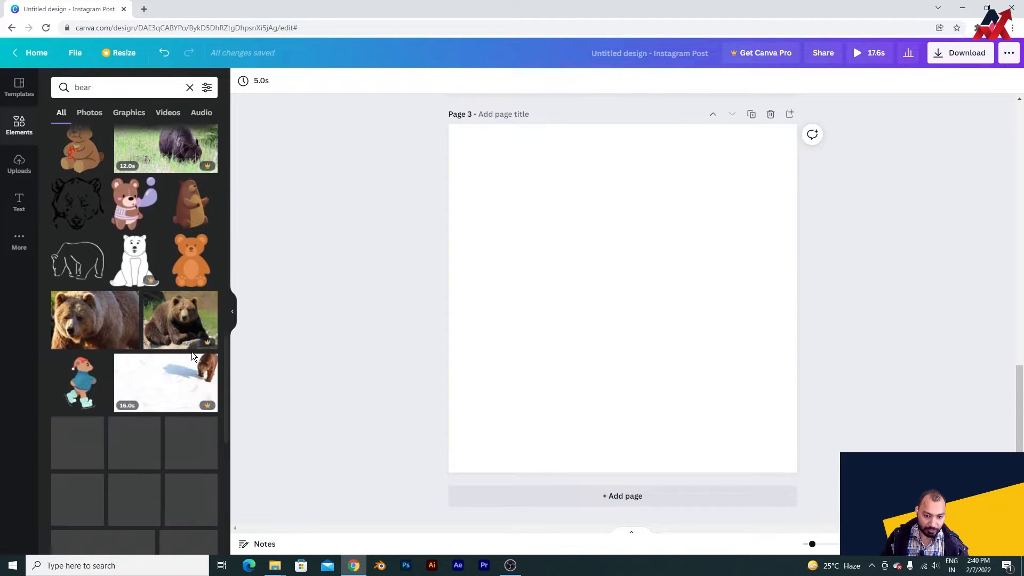
scroll(193, 356, down, 5)
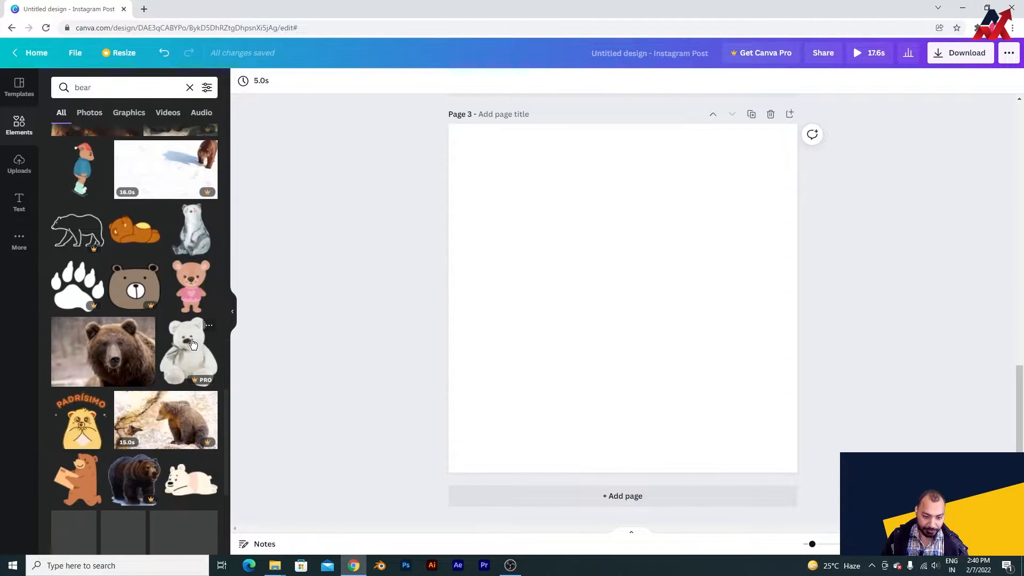
Search the elements library for "background" and browse the available images.
double_click(160, 87)
text(b)
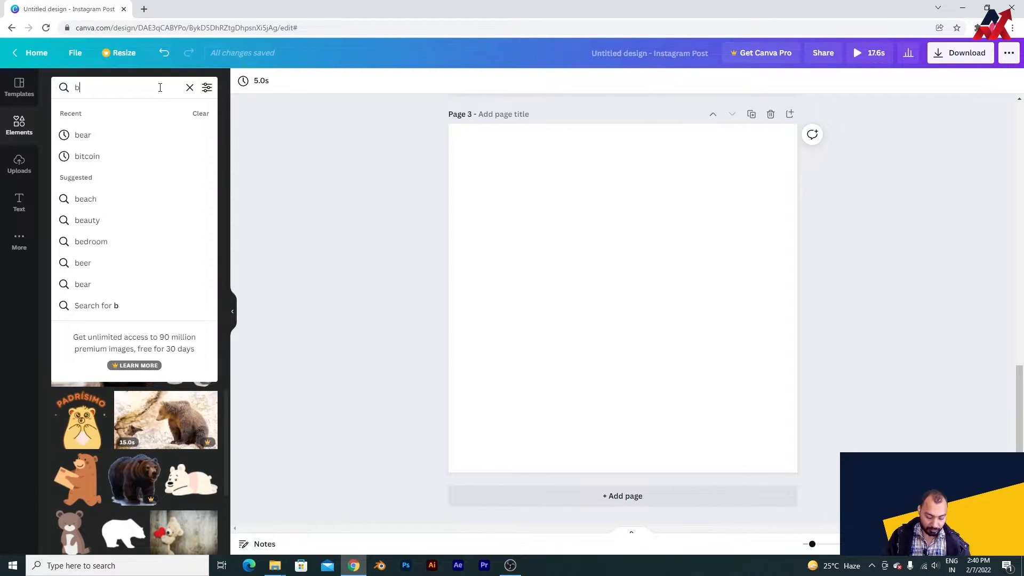
text(ackground)
key(Return)
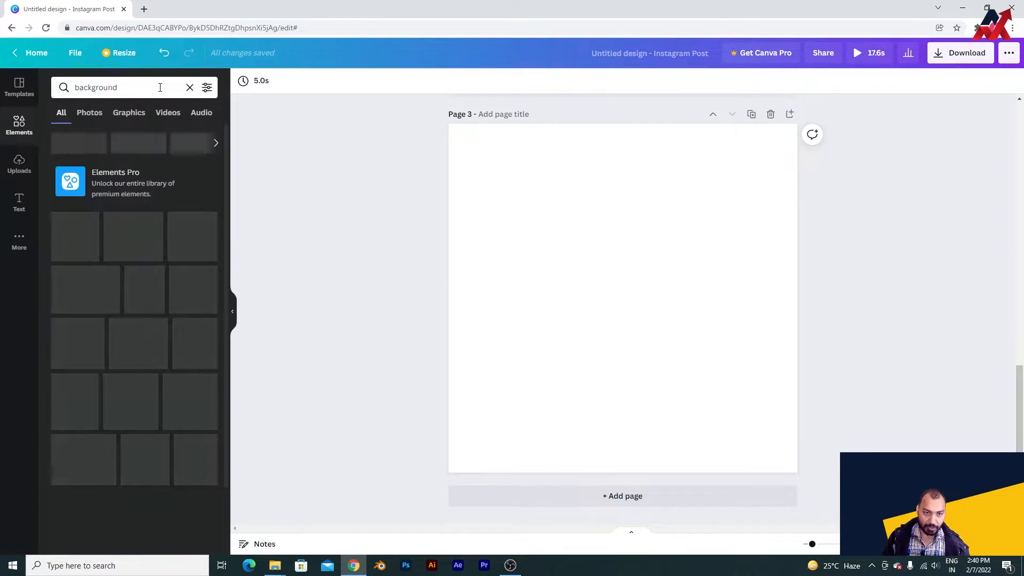
scroll(157, 322, down, 5)
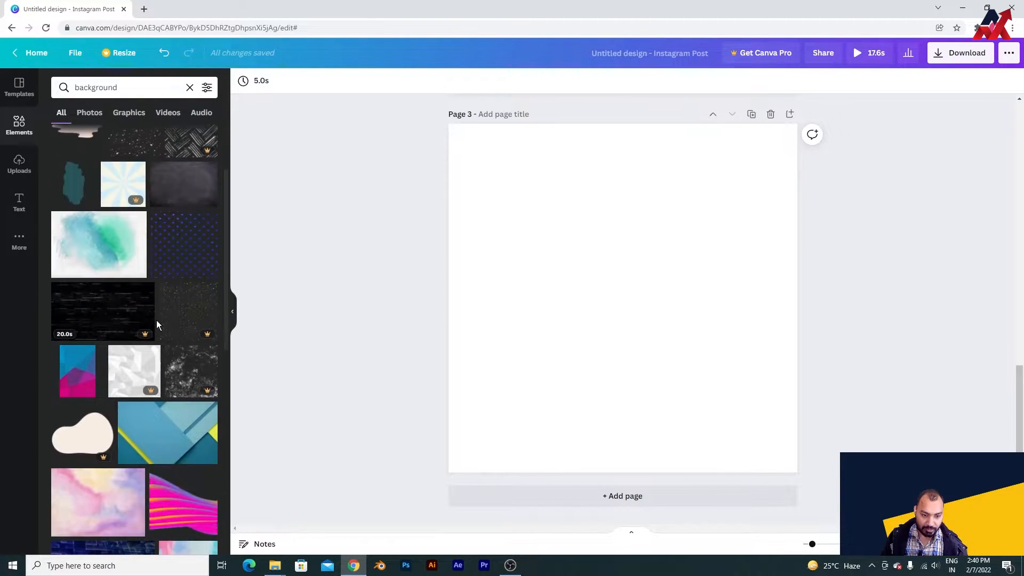
scroll(156, 324, down, 3)
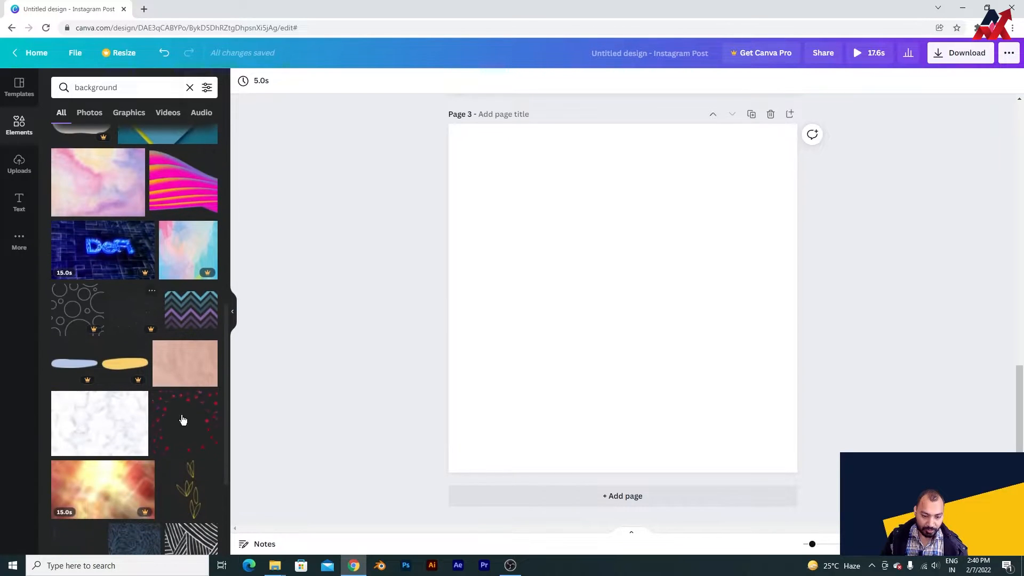
scroll(167, 338, up, 8)
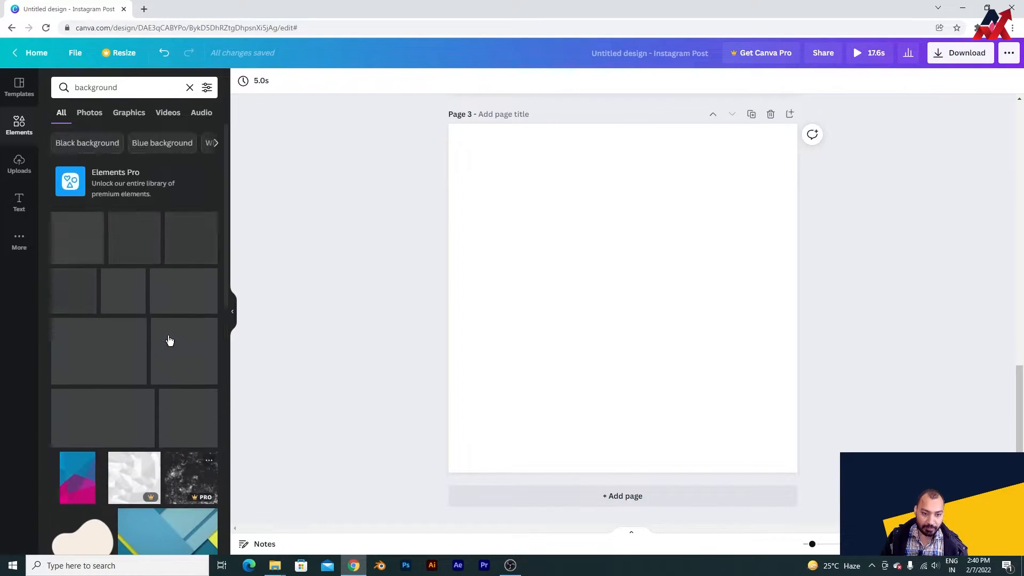
Check the pale textured background behind the bear on page 1 as a reference.
scroll(616, 307, up, 6)
scroll(616, 305, up, 6)
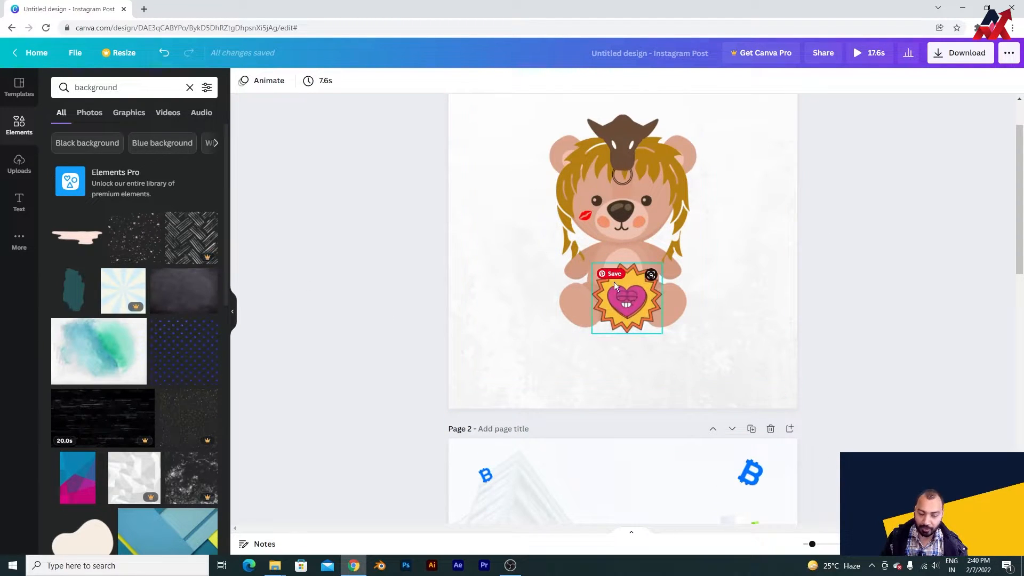
scroll(709, 139, up, 2)
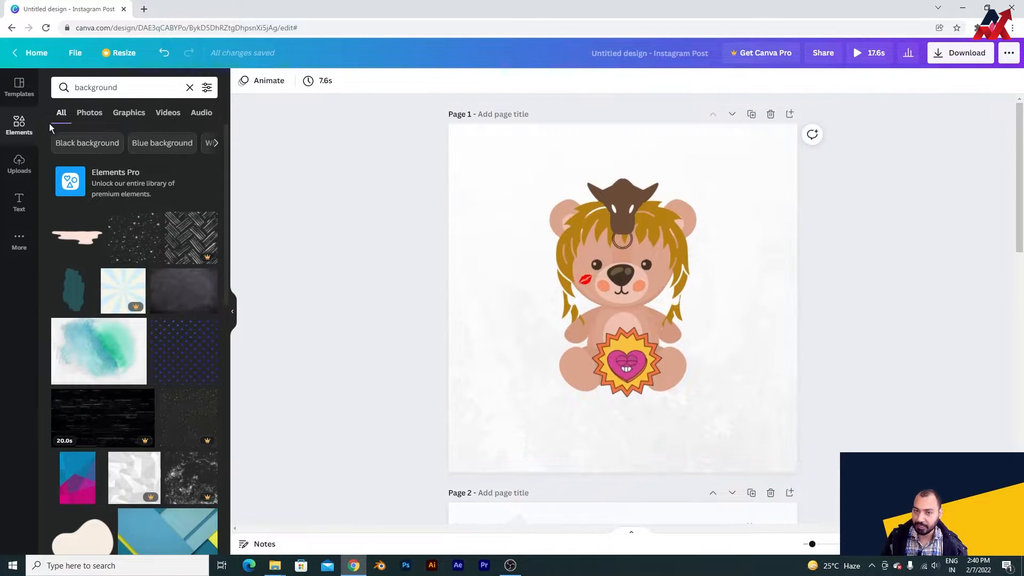
Add the white marble background image to the blank page 3 and enlarge it to cover the whole page.
scroll(128, 271, down, 1)
scroll(129, 271, down, 5)
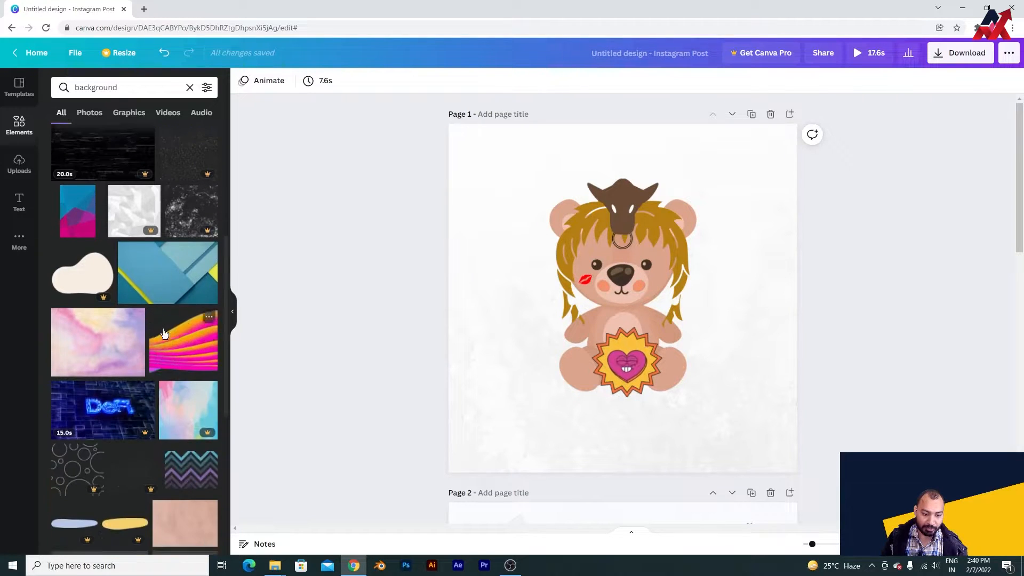
scroll(160, 347, down, 4)
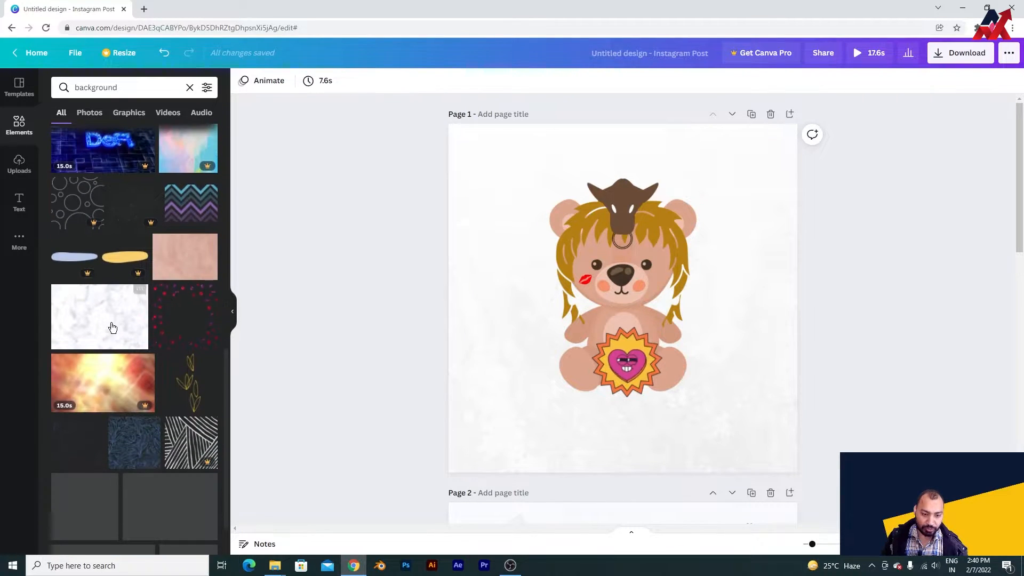
scroll(565, 393, down, 3)
scroll(565, 382, down, 10)
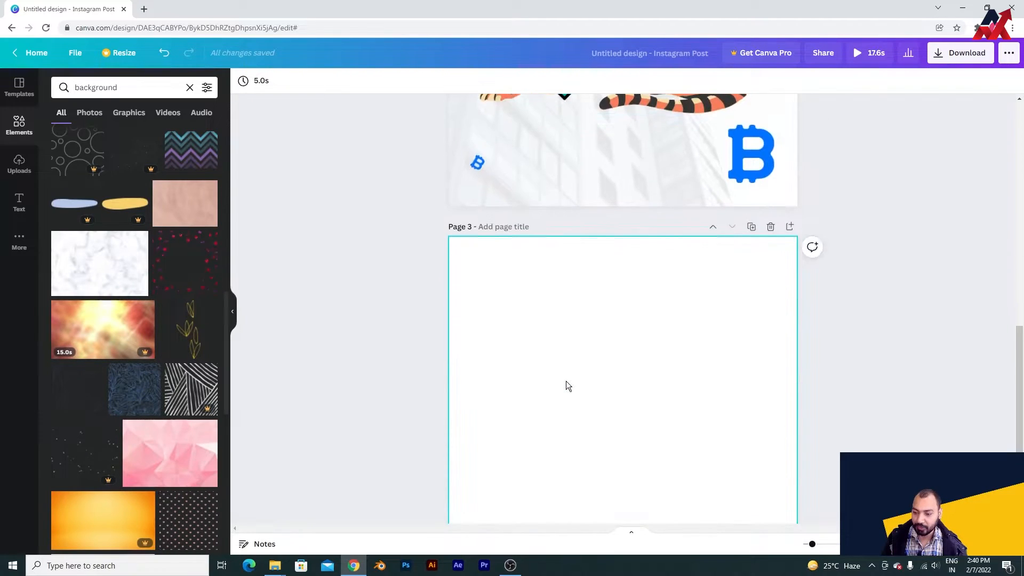
click(103, 260)
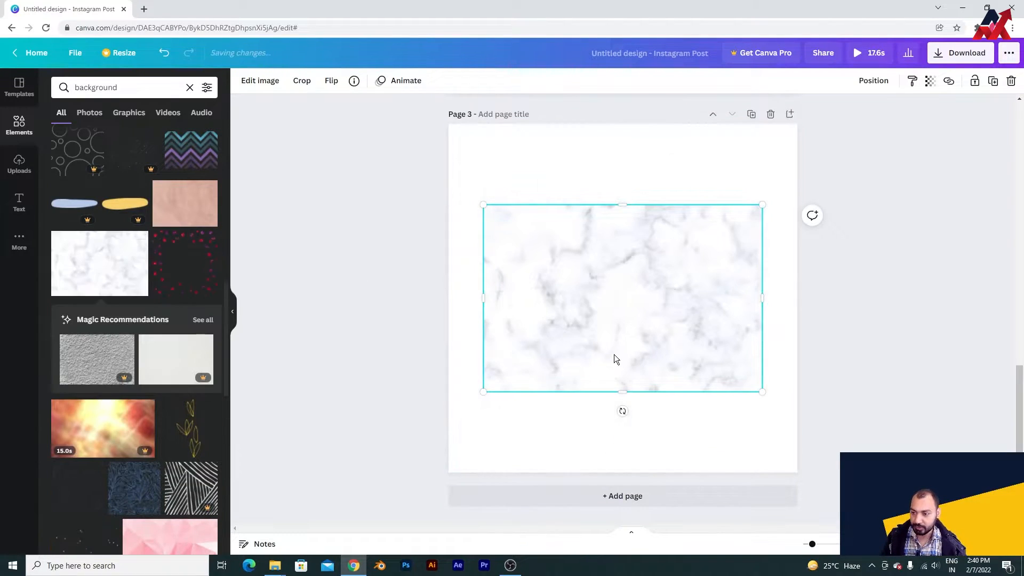
drag(600, 301, 560, 219)
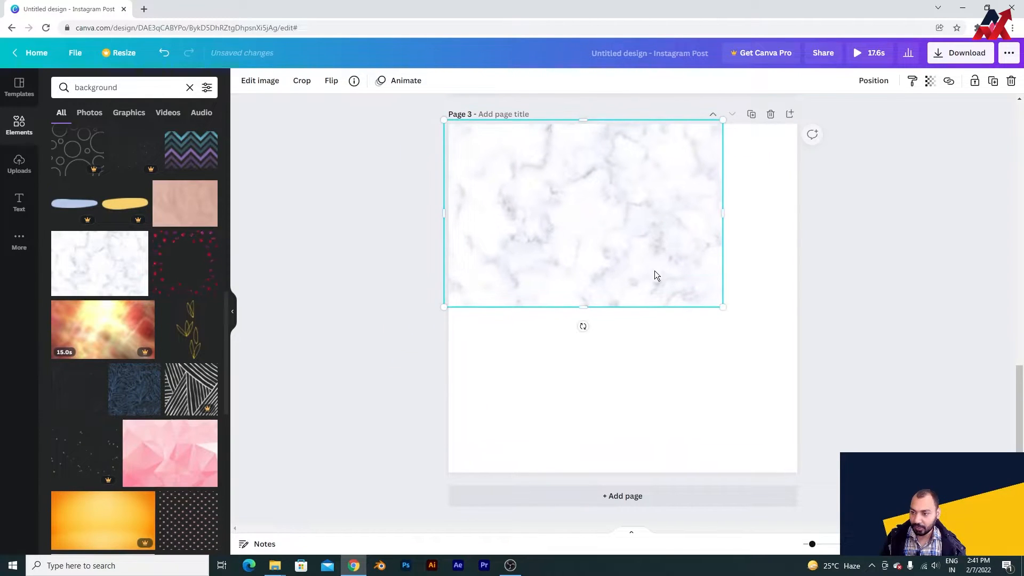
drag(723, 305, 848, 478)
drag(735, 372, 722, 370)
Set the marble background image's transparency to 50.
click(929, 81)
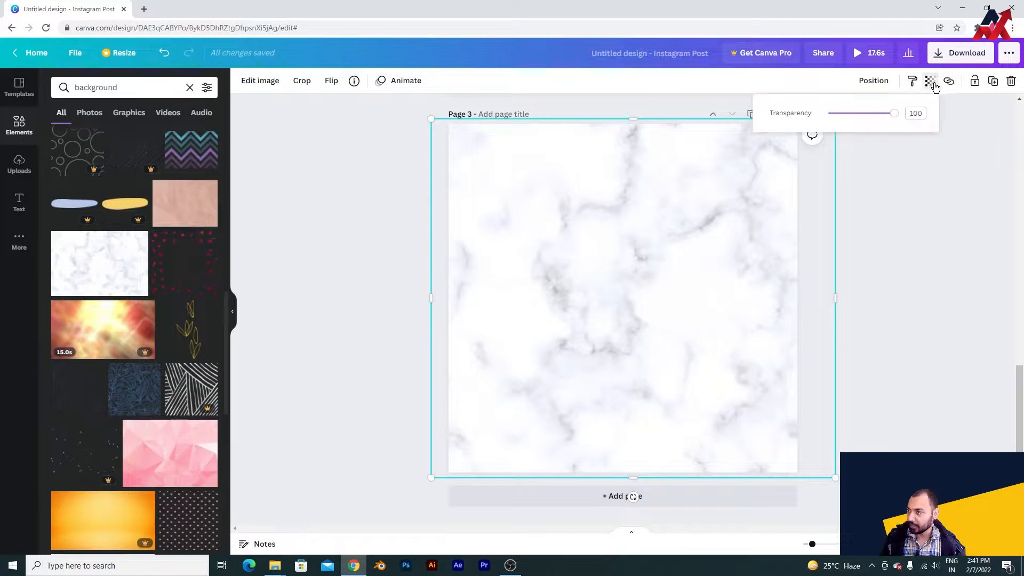
click(909, 114)
text(50)
key(Return)
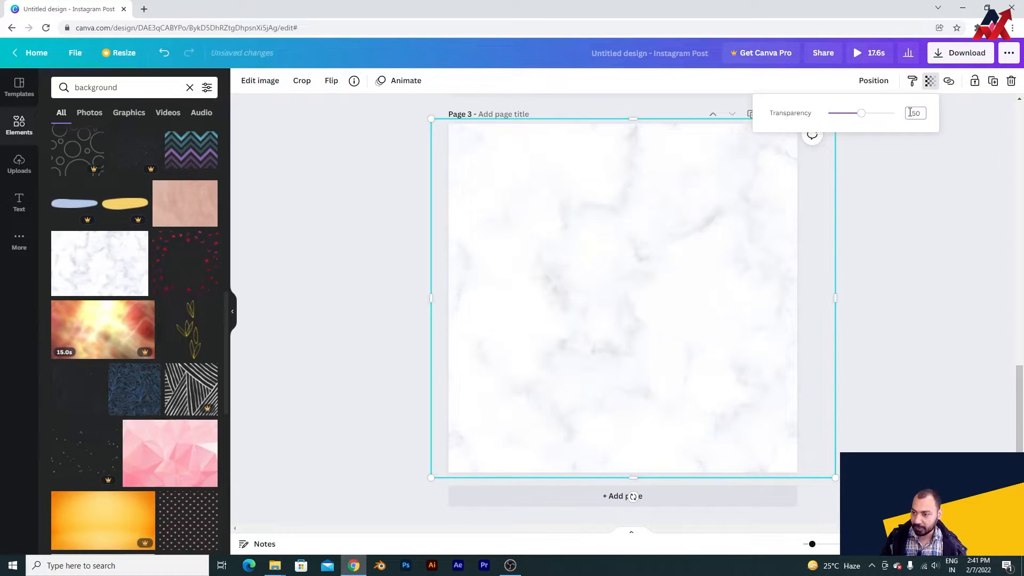
Search the elements library for "bear" and place the light brown seated teddy bear graphic at the centre of page 3.
click(897, 252)
click(885, 358)
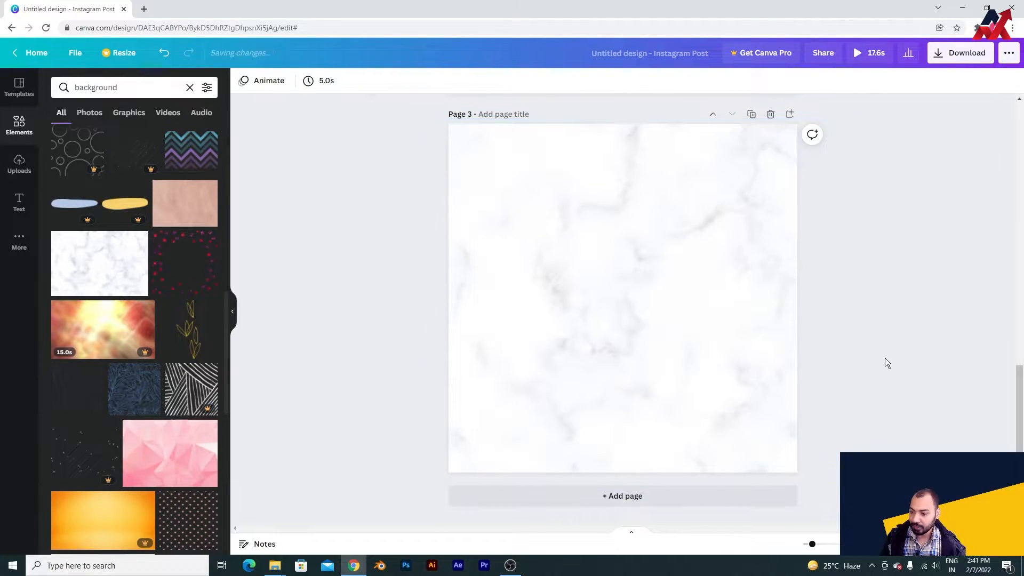
scroll(135, 187, up, 5)
click(118, 87)
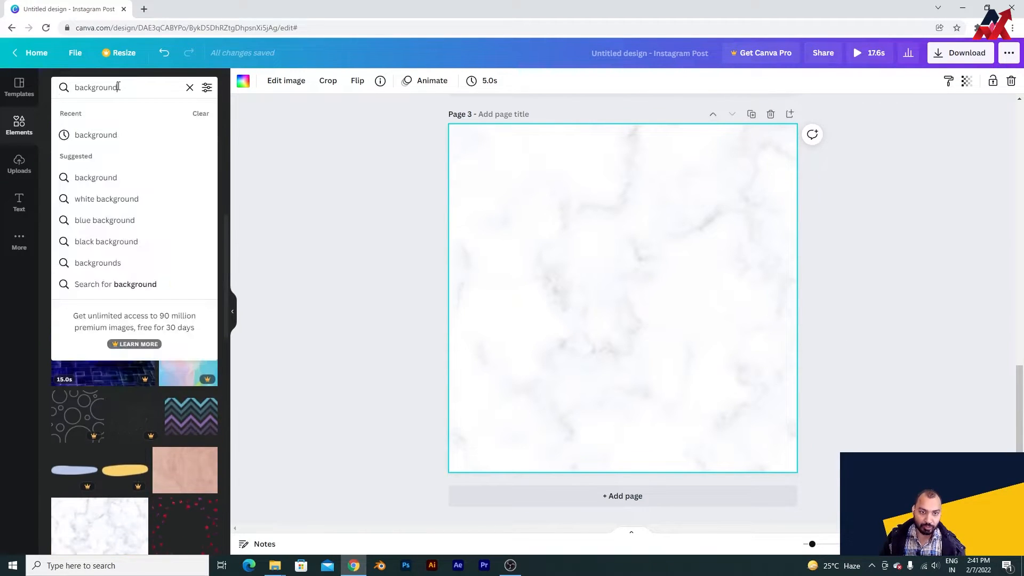
text(bear)
key(Return)
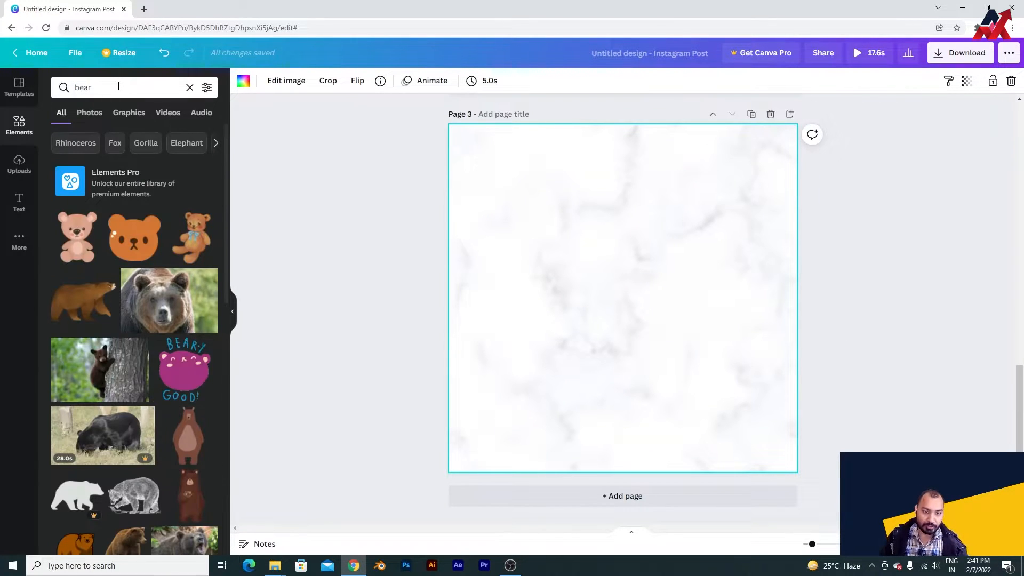
drag(90, 243, 584, 213)
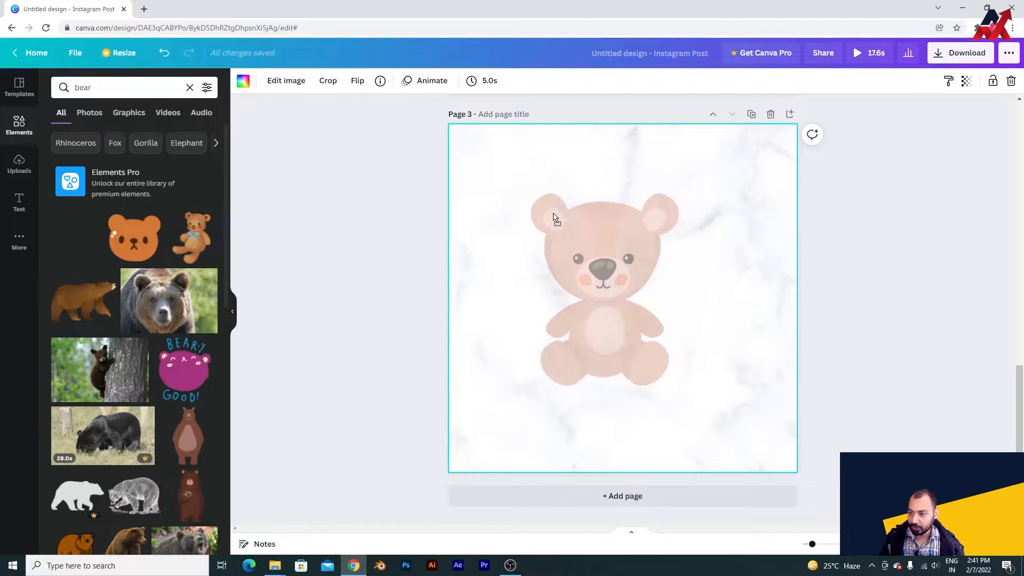
click(793, 252)
mouse_move(622, 254)
mouse_down()
mouse_move(623, 239)
mouse_move(633, 257)
mouse_up()
click(859, 323)
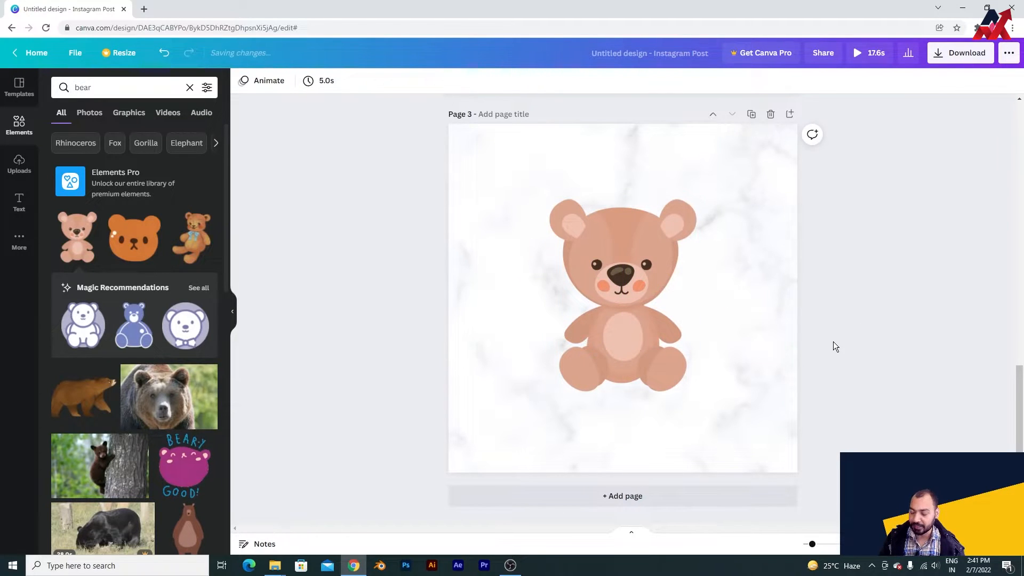
click(146, 93)
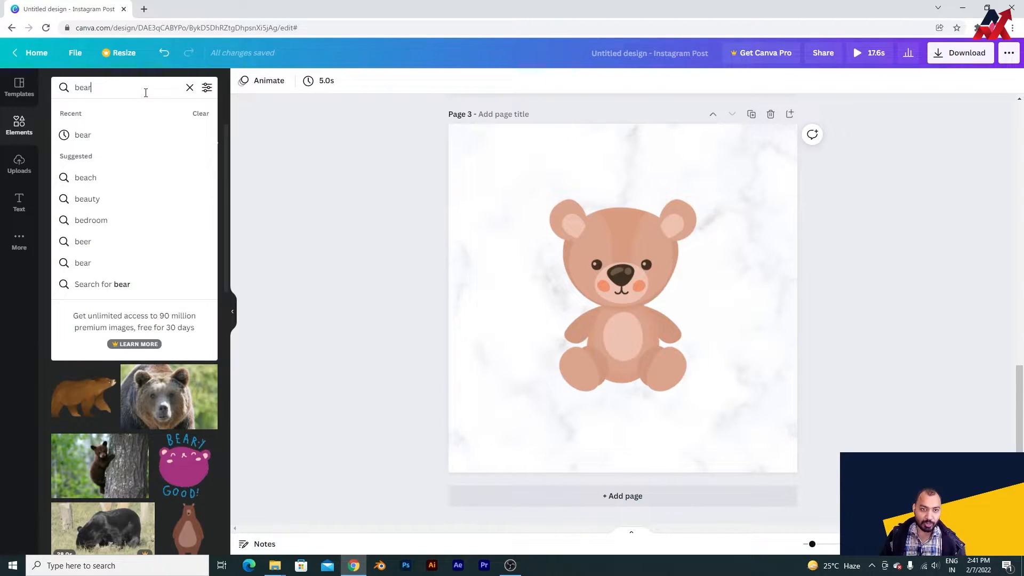
click(844, 308)
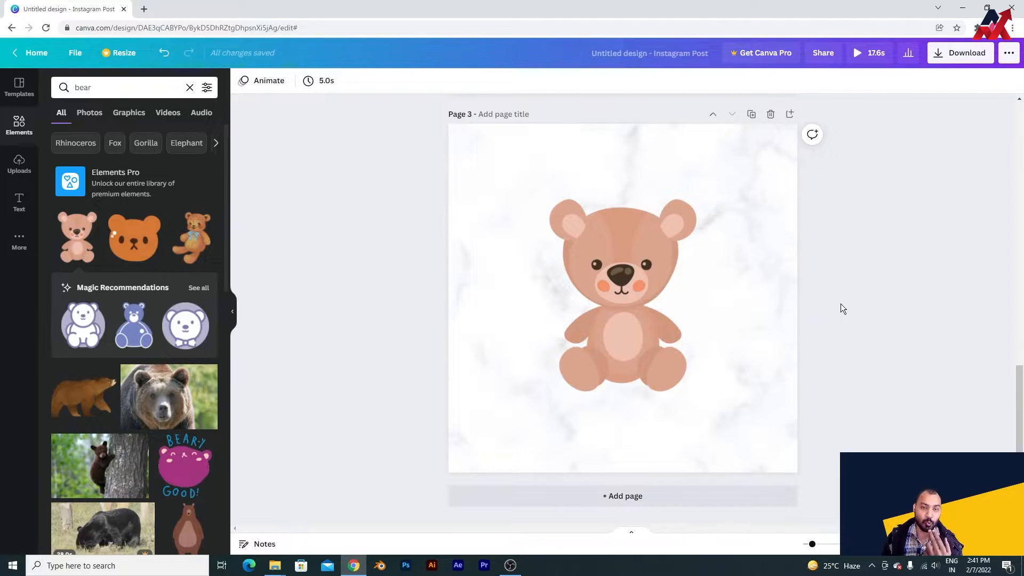
click(647, 288)
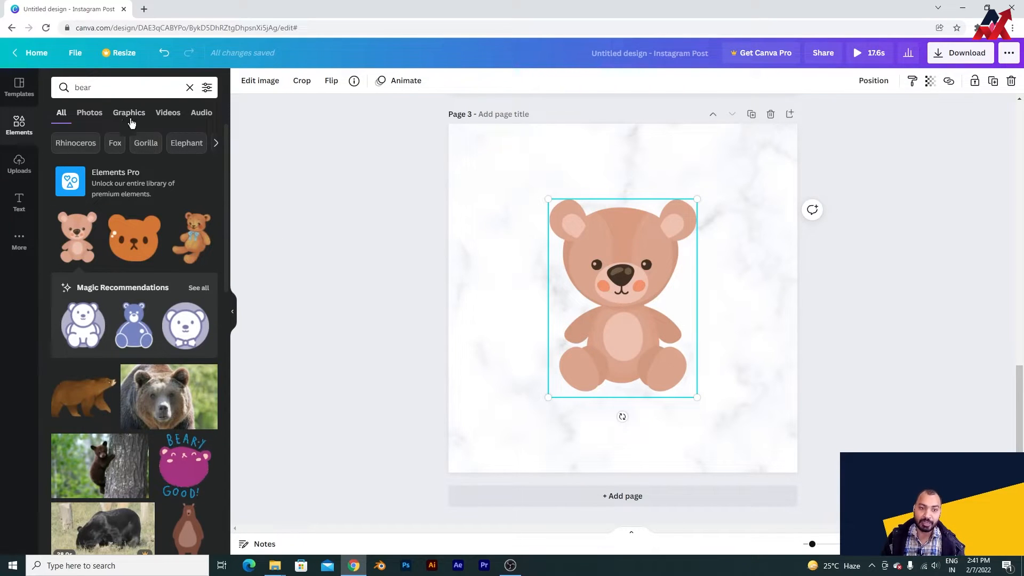
click(145, 88)
text(haris)
key(Return)
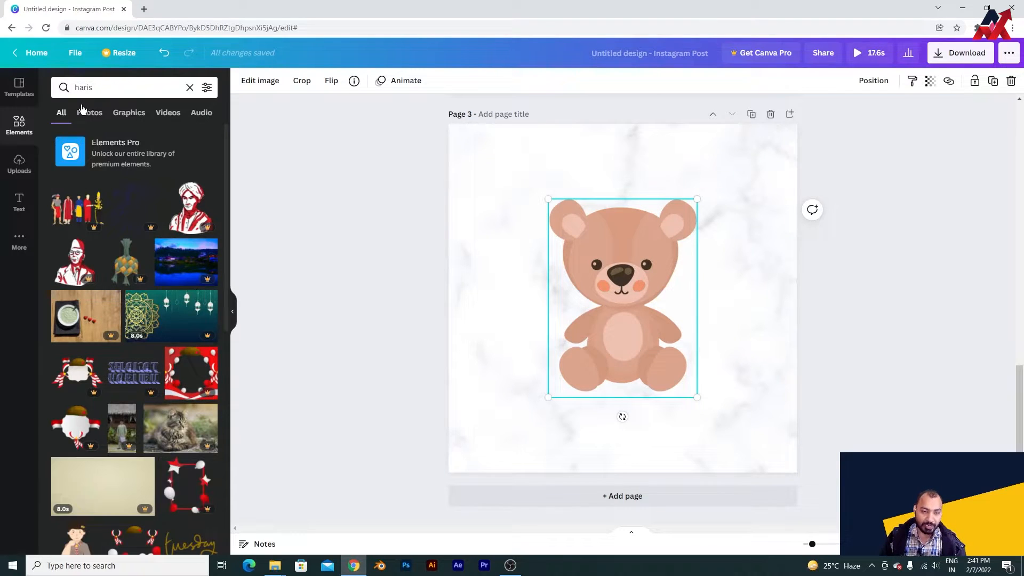
Search the elements library for "hairs" and browse the results for a hairstyle that suits the bear.
click(118, 88)
text(hari)
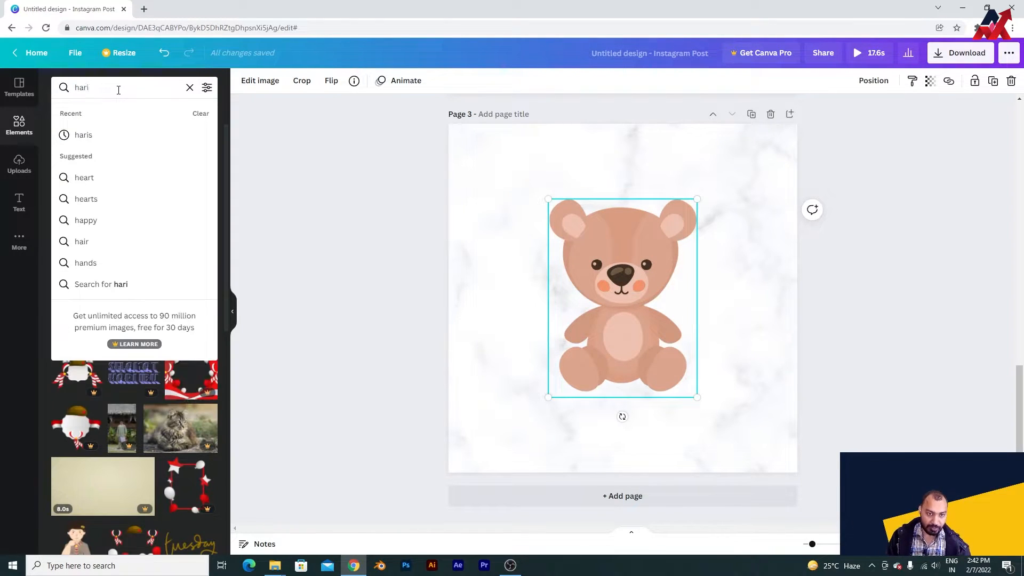
key(BackSpace)
text(irs)
key(Return)
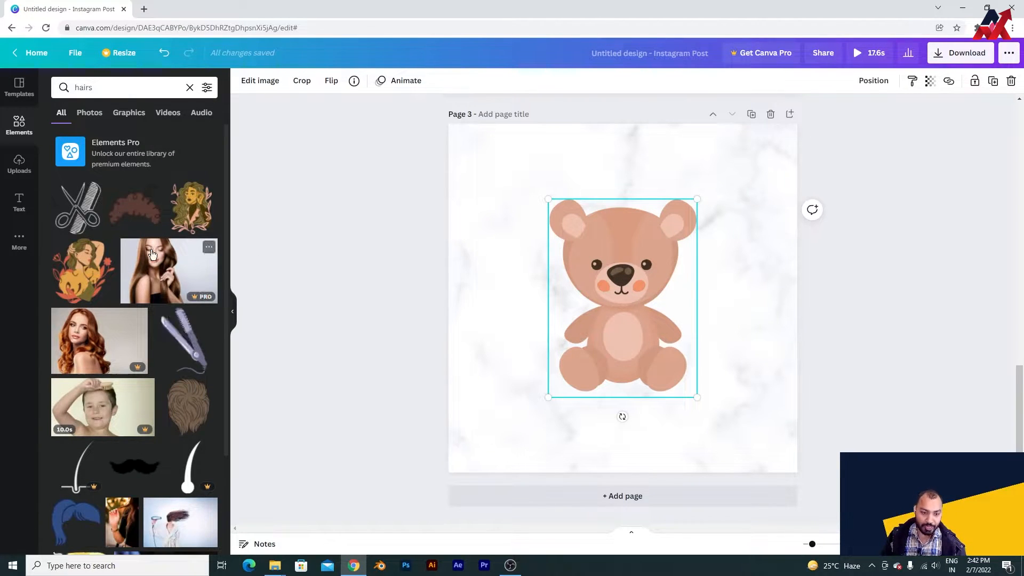
scroll(152, 253, down, 5)
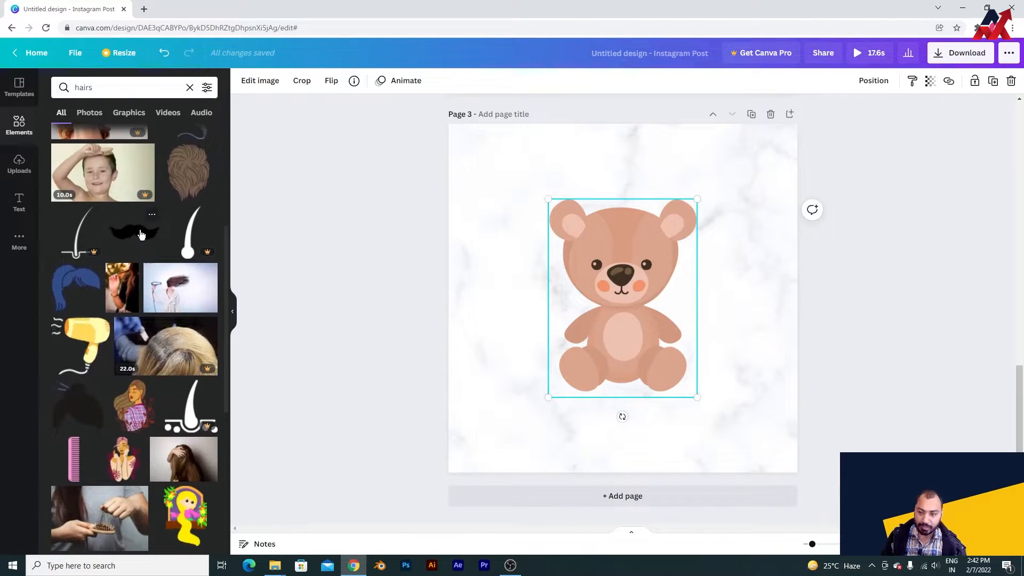
scroll(177, 331, down, 4)
scroll(178, 327, up, 4)
scroll(177, 323, down, 3)
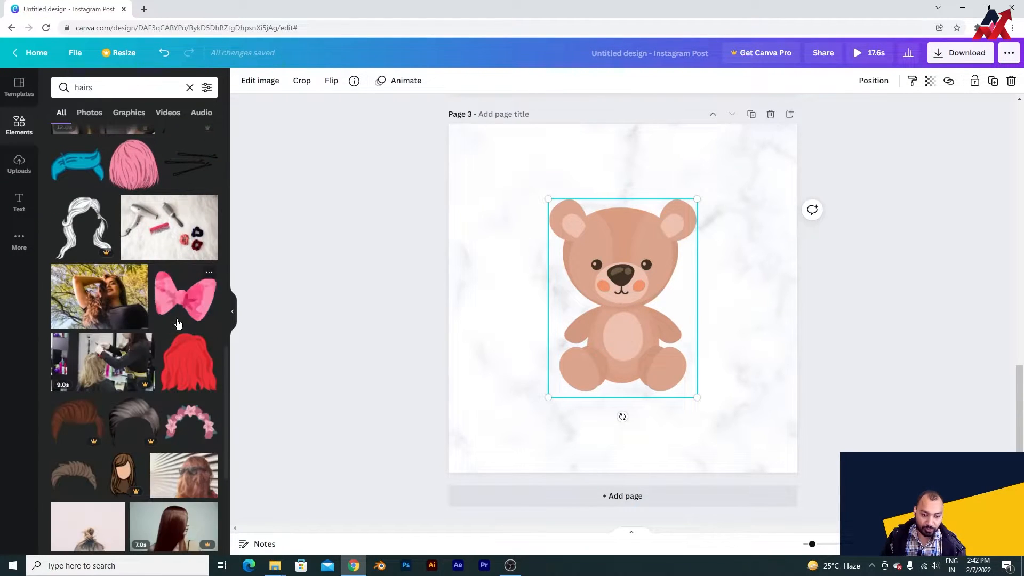
scroll(173, 331, down, 3)
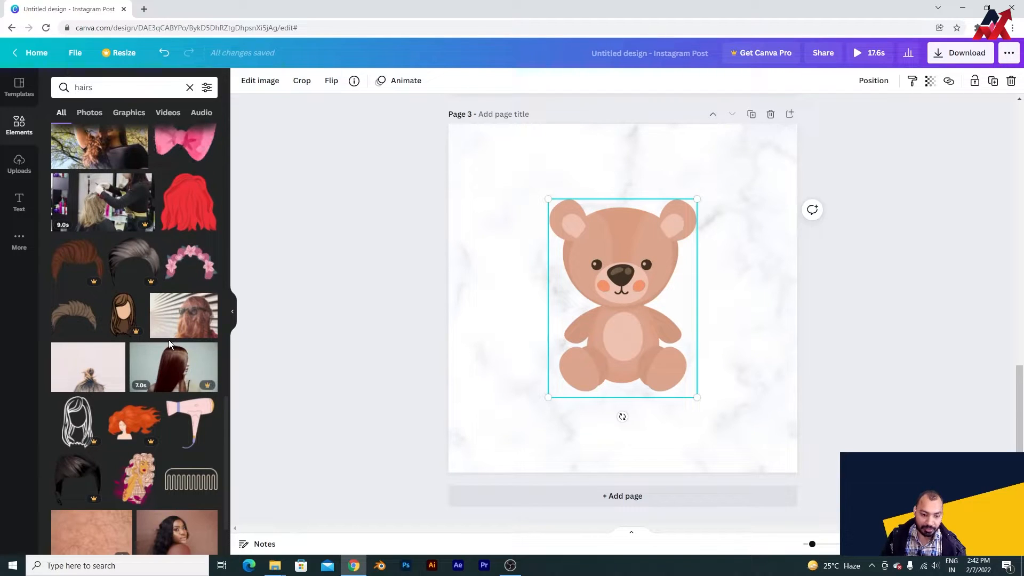
scroll(166, 288, down, 2)
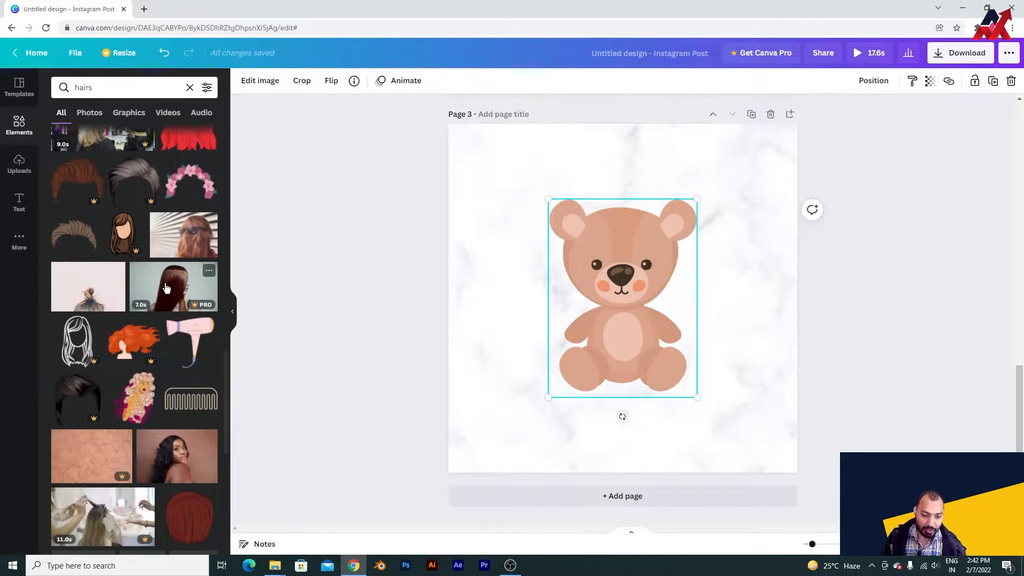
Change the library search to "hair" and look through the results for a suitable hairstyle.
click(112, 87)
key(BackSpace)
key(BackSpace)
text(r)
key(Return)
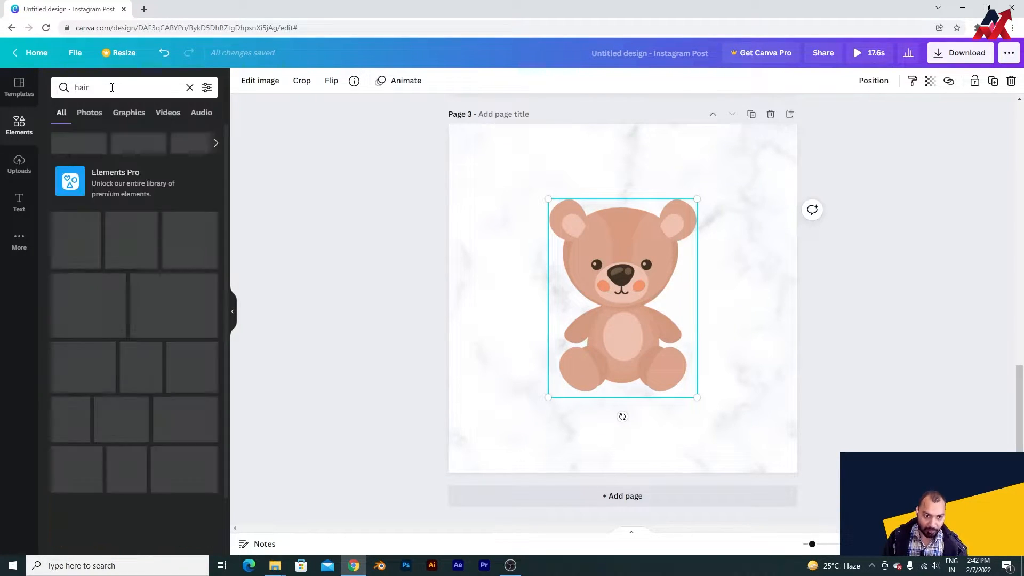
scroll(166, 327, down, 8)
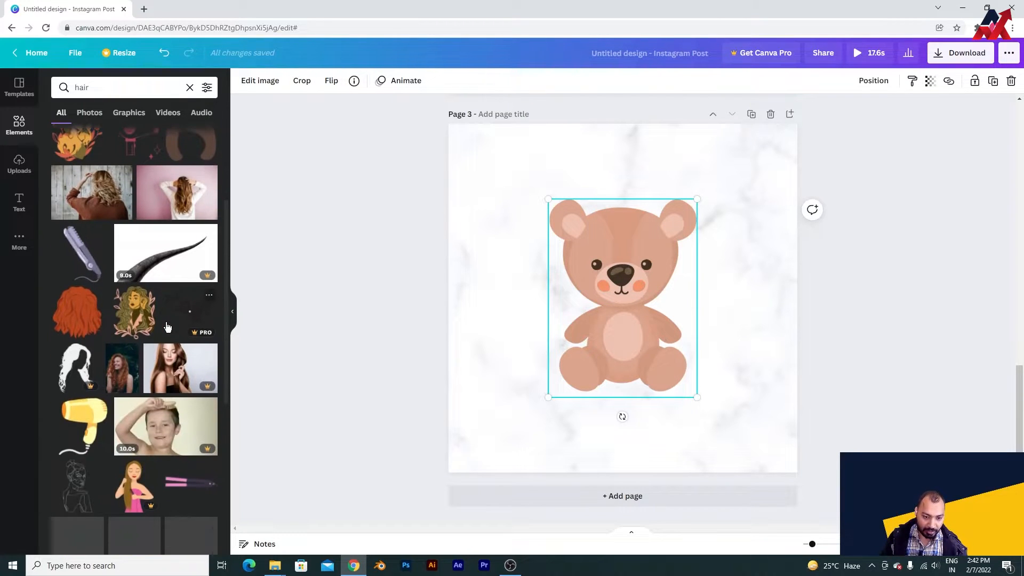
scroll(167, 323, down, 3)
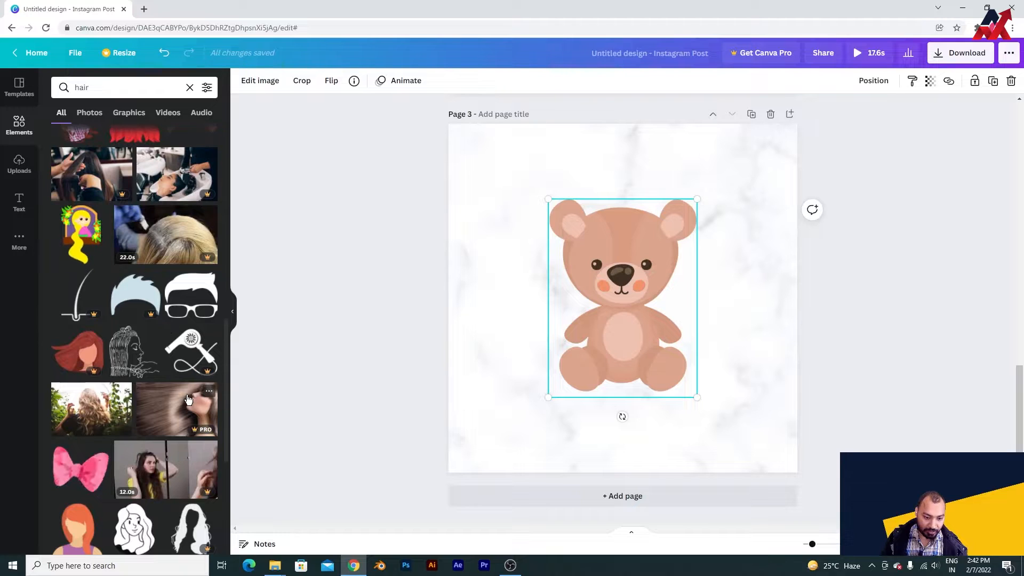
scroll(202, 376, down, 4)
scroll(187, 395, up, 5)
scroll(188, 394, up, 8)
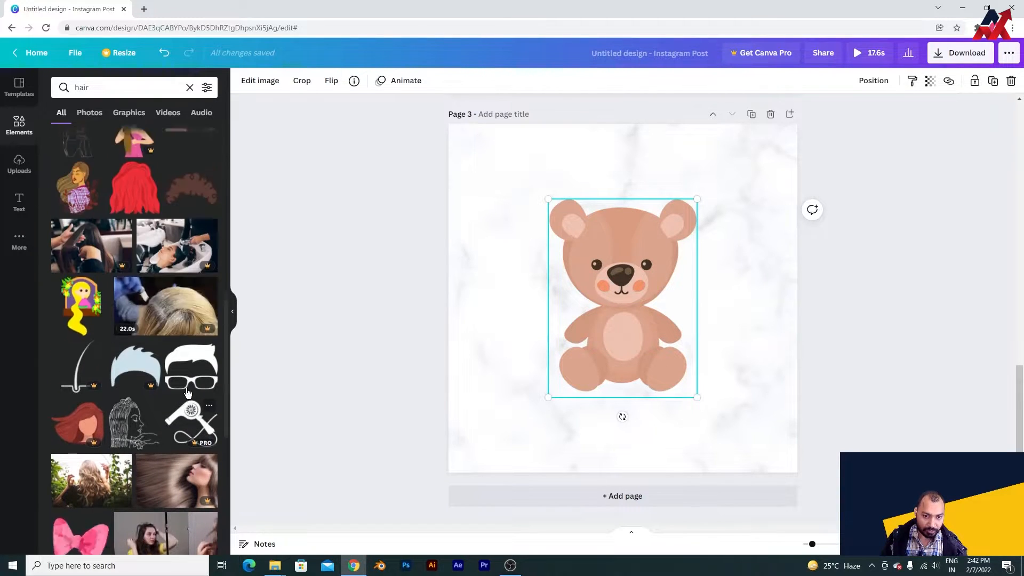
scroll(188, 393, up, 1)
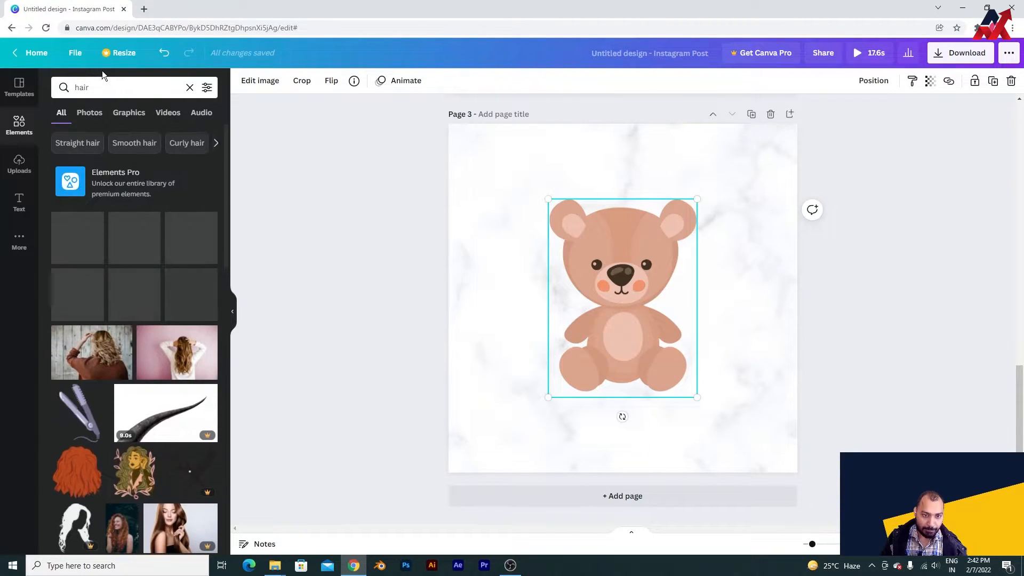
Limit the "hair" search results to graphics and check them for usable hairstyles.
click(123, 114)
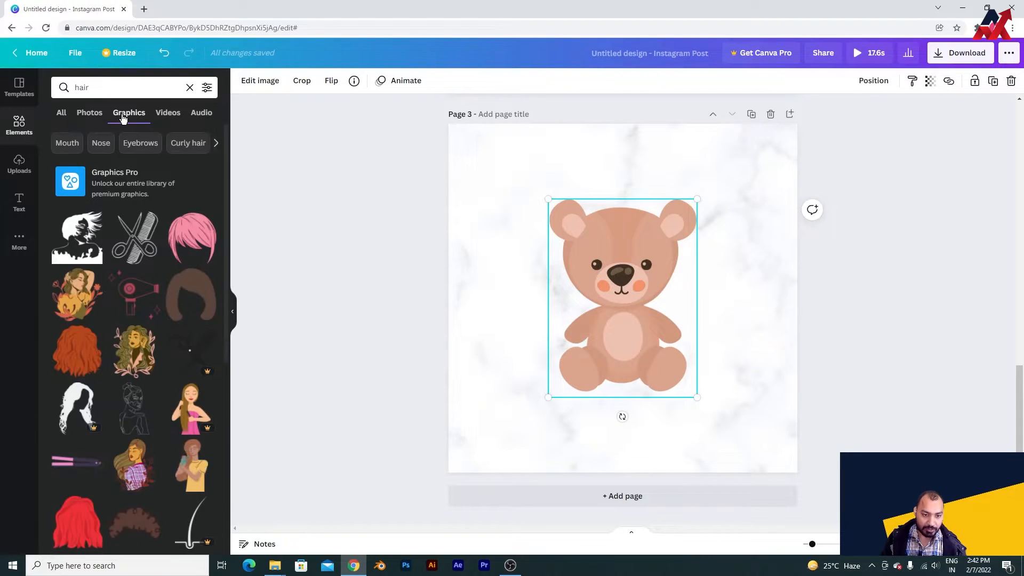
scroll(179, 313, down, 6)
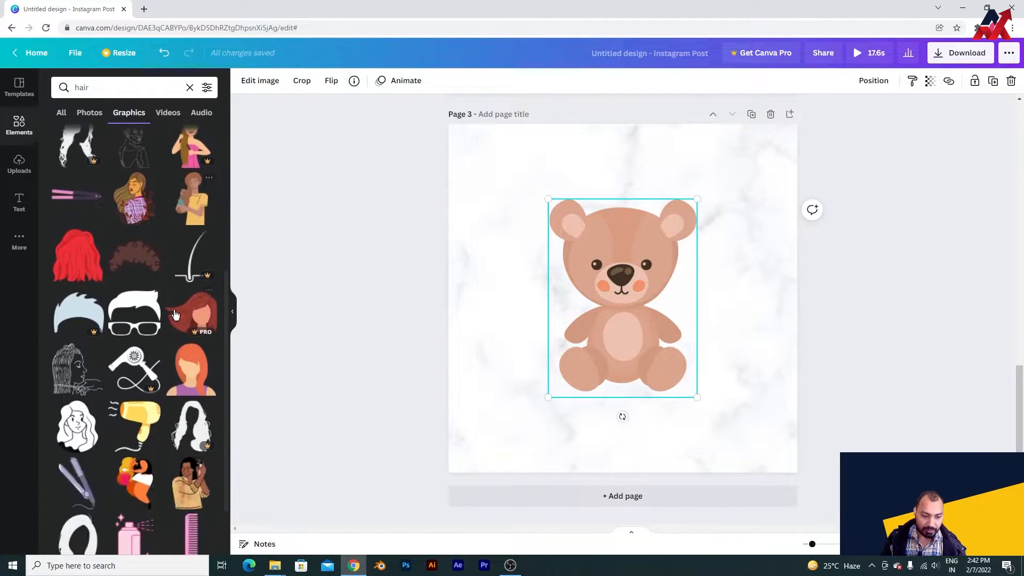
scroll(176, 314, down, 5)
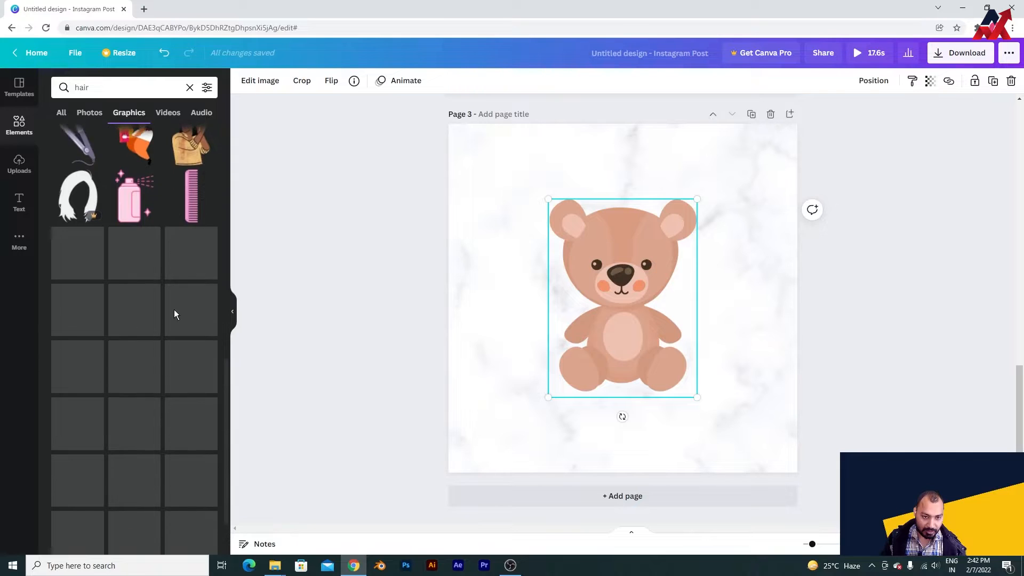
scroll(174, 309, up, 5)
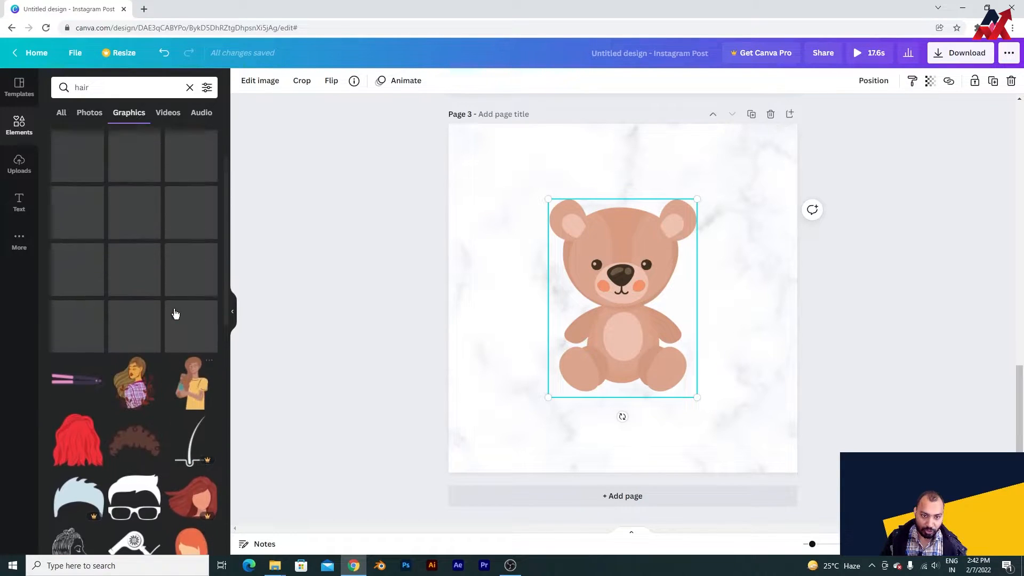
scroll(174, 308, up, 2)
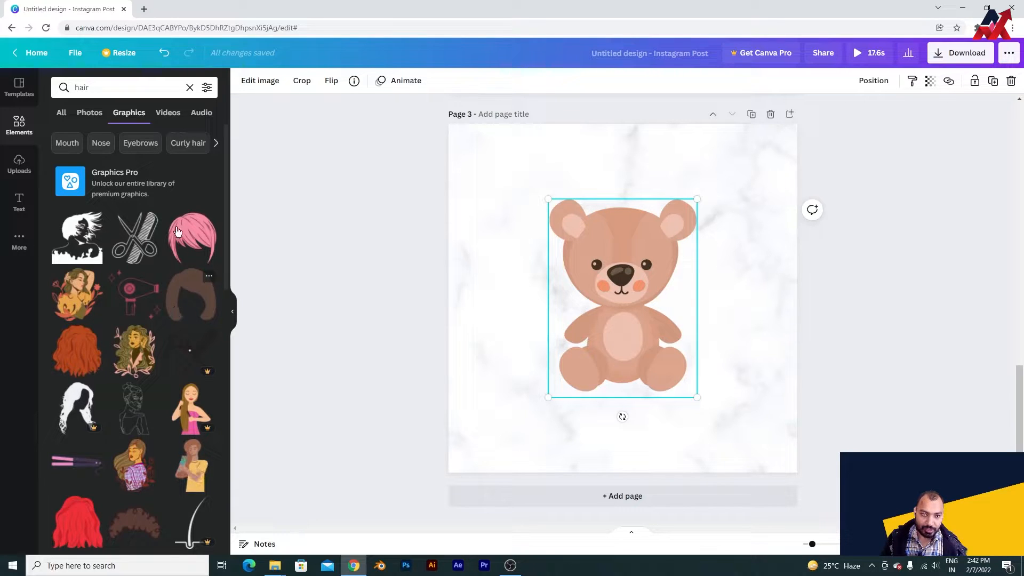
Show all element types for the "hair" search again and examine the longer list for a hairstyle graphic.
click(61, 112)
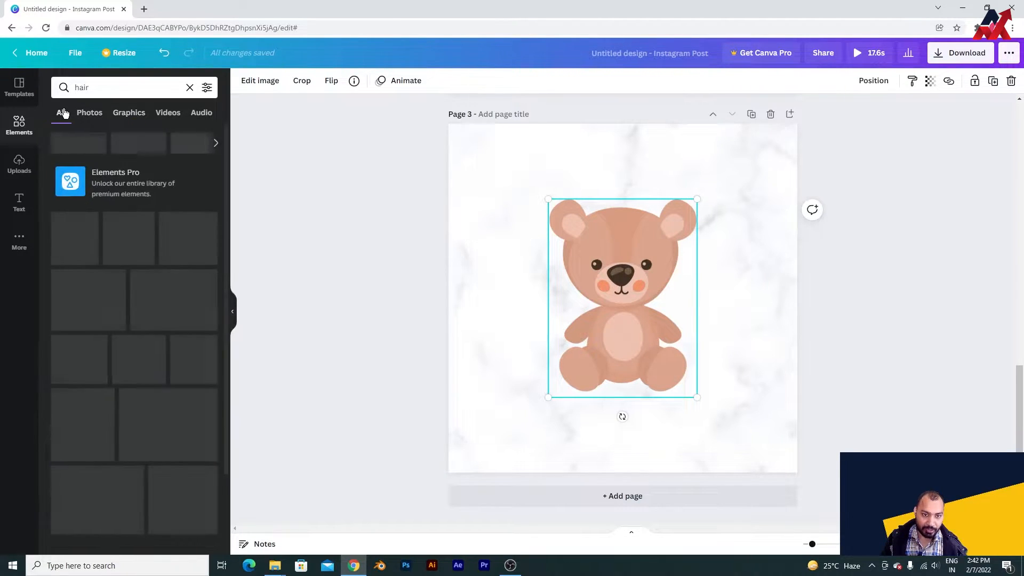
scroll(175, 319, down, 2)
scroll(175, 319, down, 5)
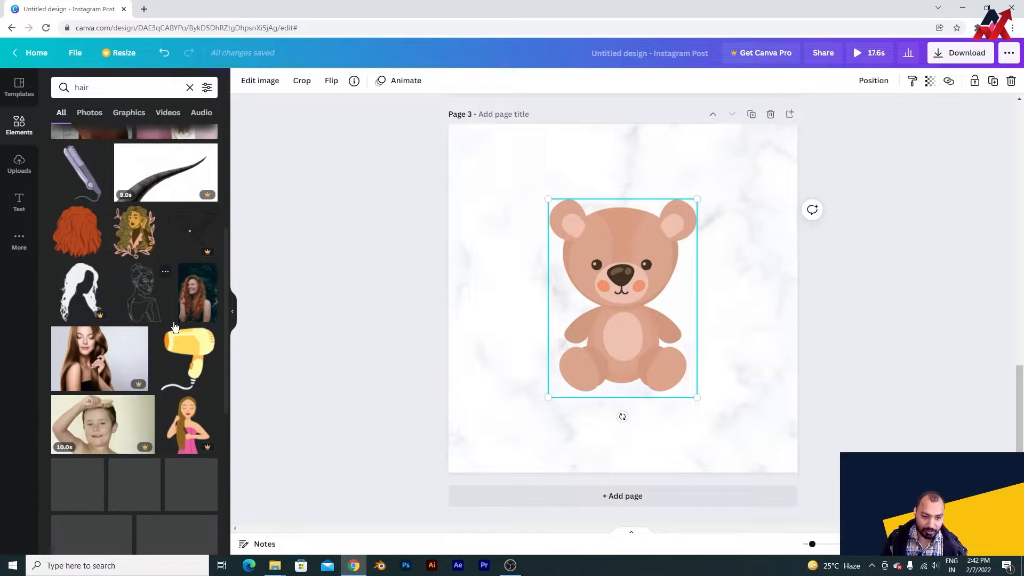
scroll(195, 366, down, 5)
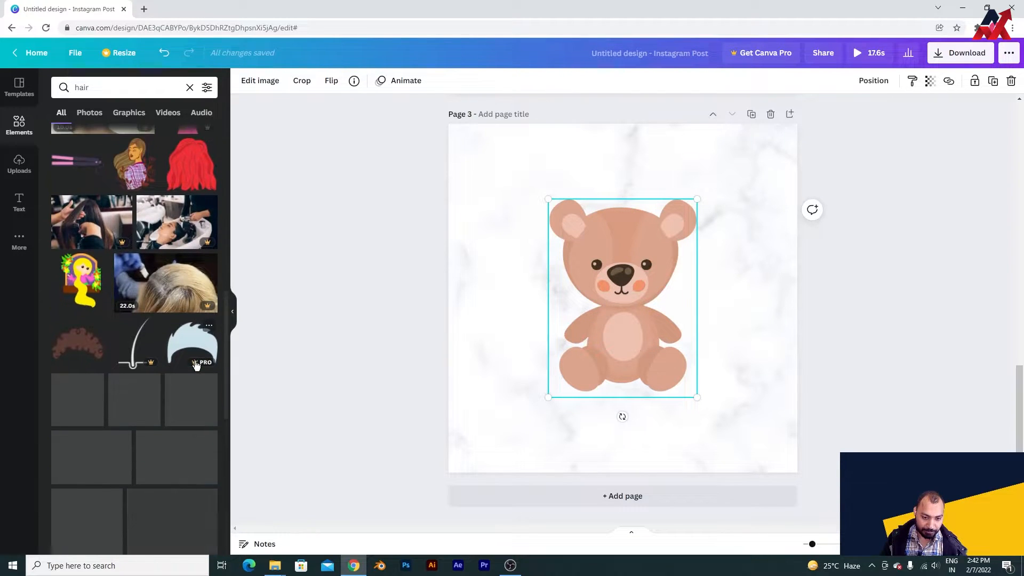
scroll(190, 395, down, 5)
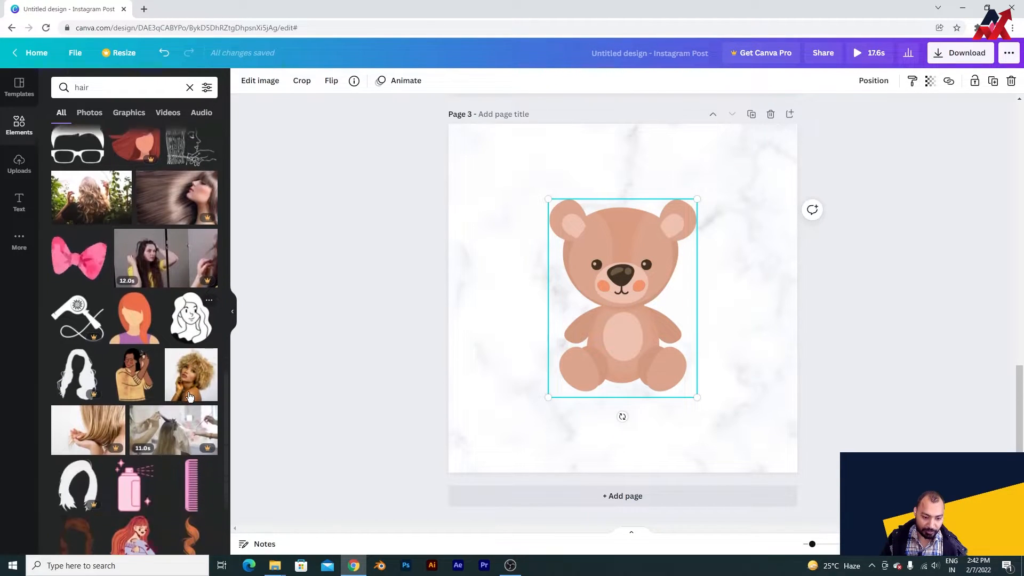
scroll(189, 395, down, 4)
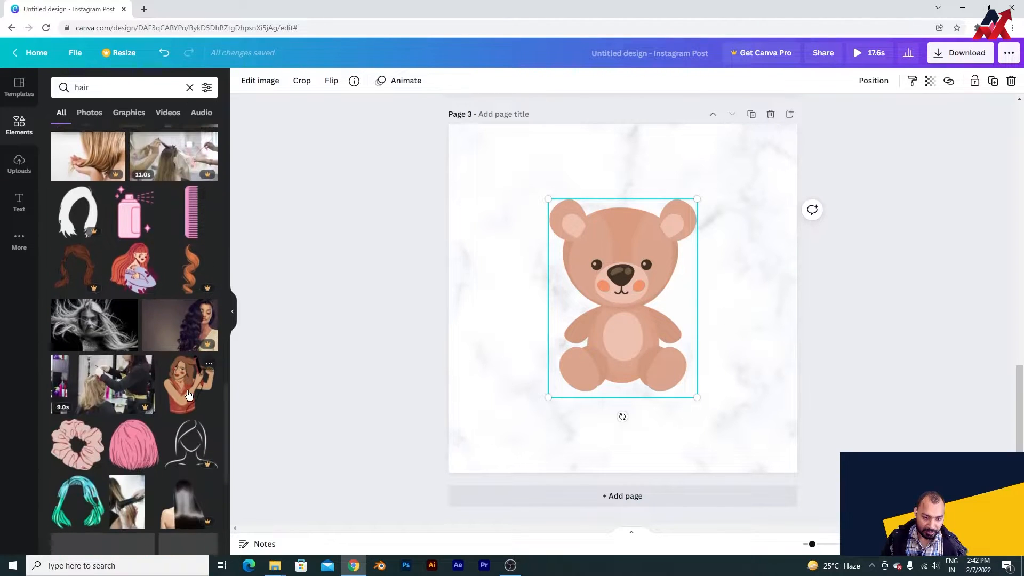
scroll(189, 395, down, 2)
scroll(189, 395, down, 4)
scroll(189, 395, down, 2)
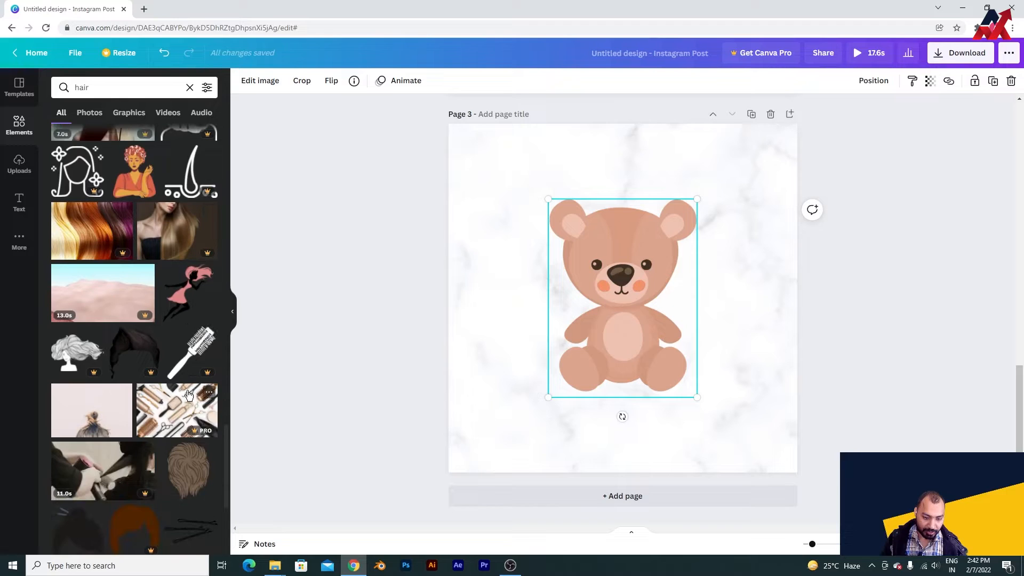
scroll(189, 395, down, 3)
scroll(189, 378, down, 3)
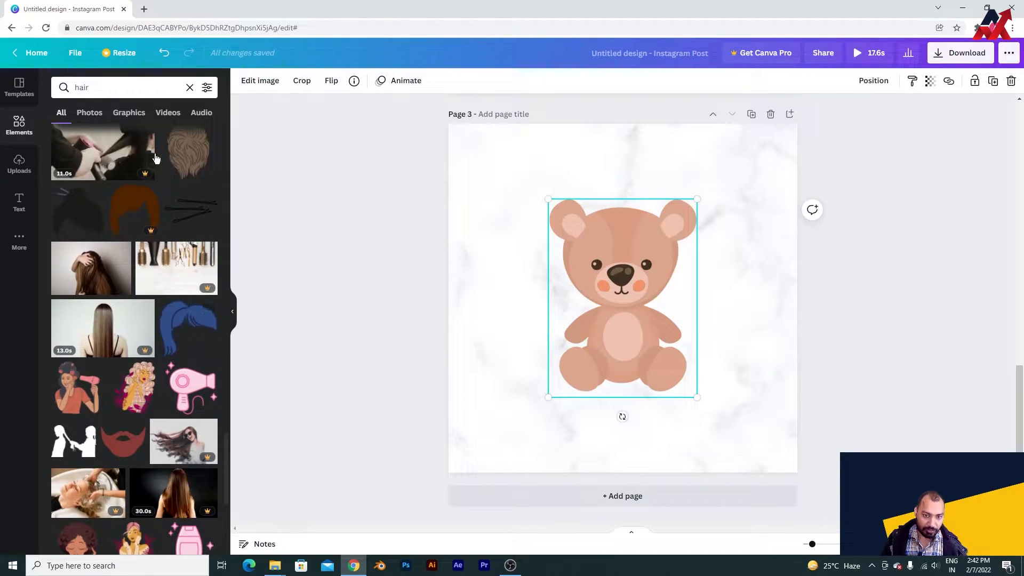
scroll(179, 289, down, 5)
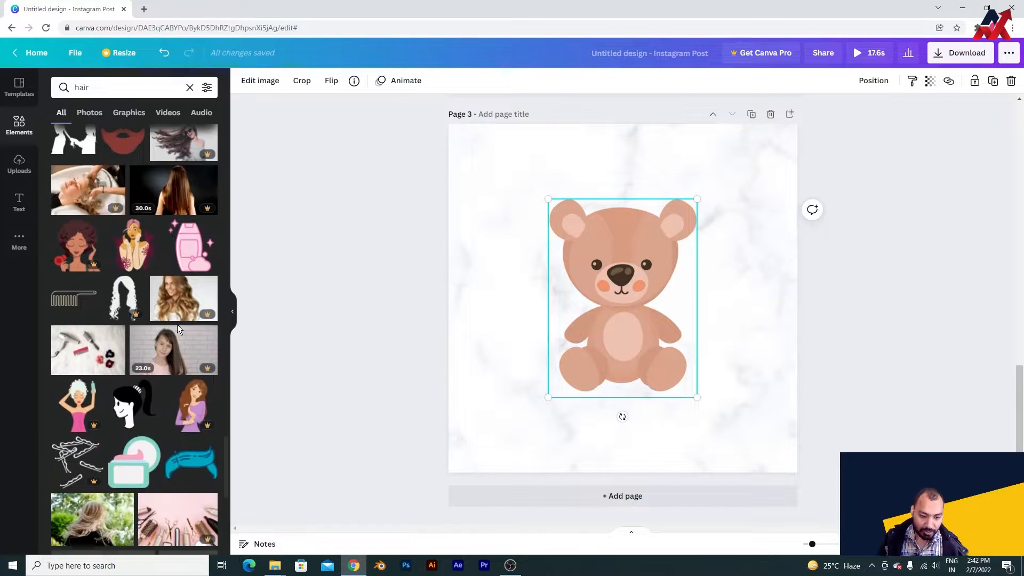
scroll(177, 324, down, 6)
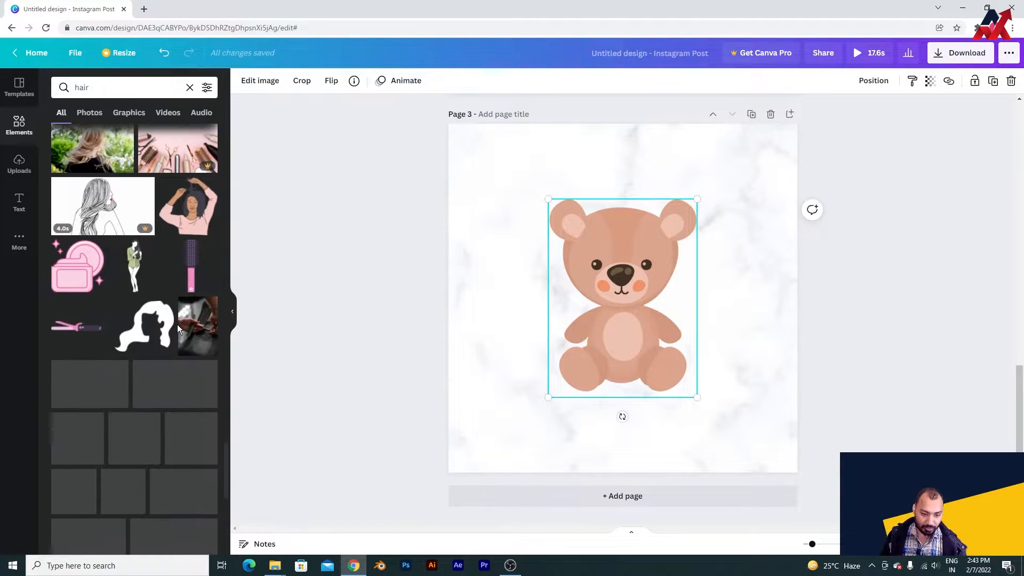
scroll(177, 325, up, 5)
scroll(177, 324, up, 10)
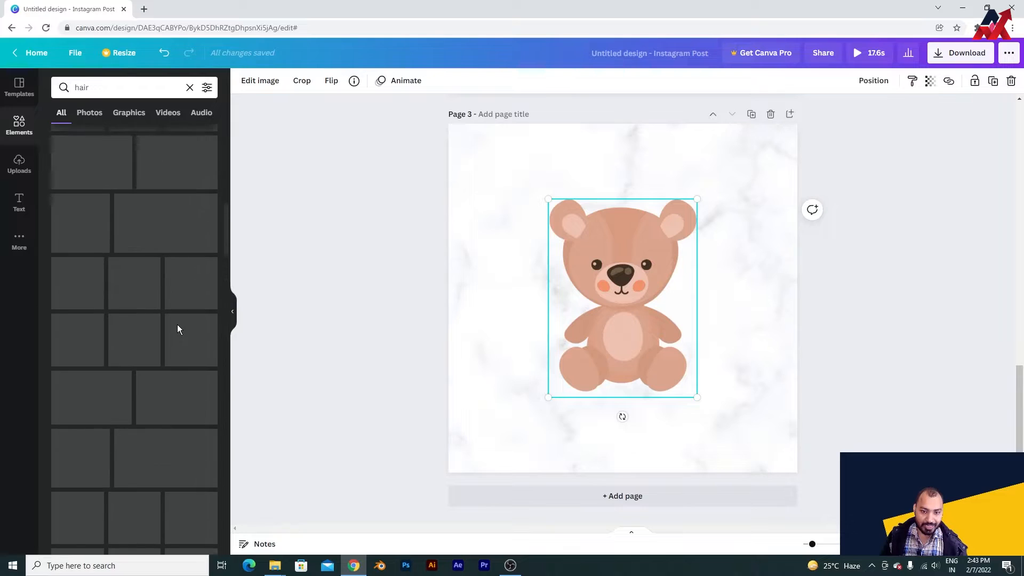
Search the elements library for "hair salon" and look through the results for a usable hairstyle.
scroll(177, 325, up, 3)
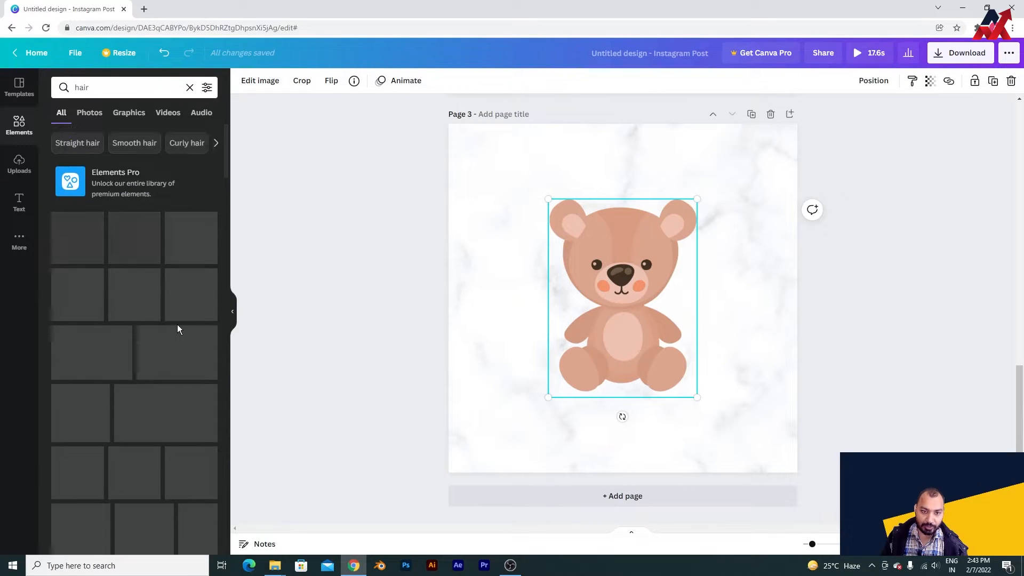
click(116, 93)
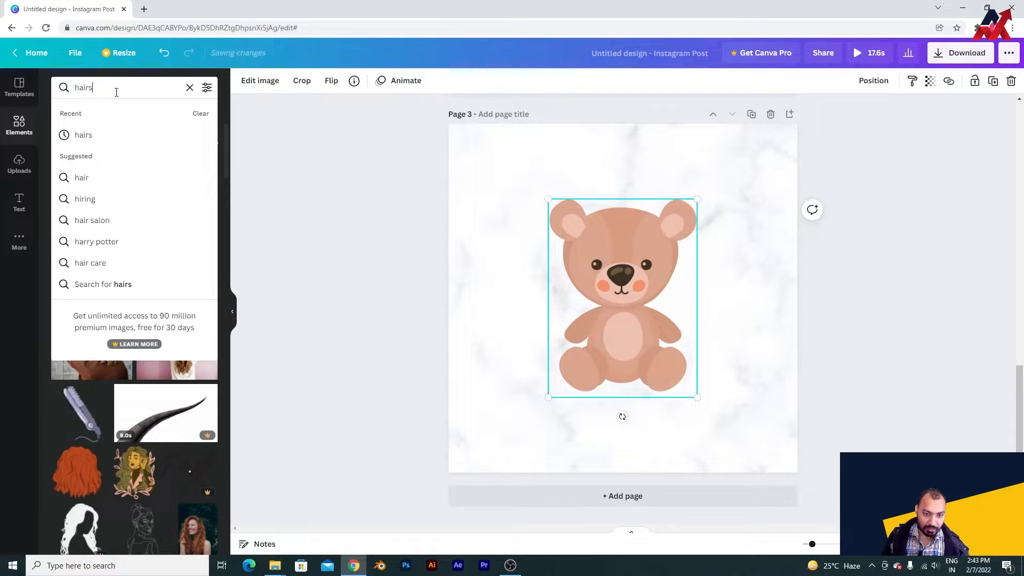
click(114, 227)
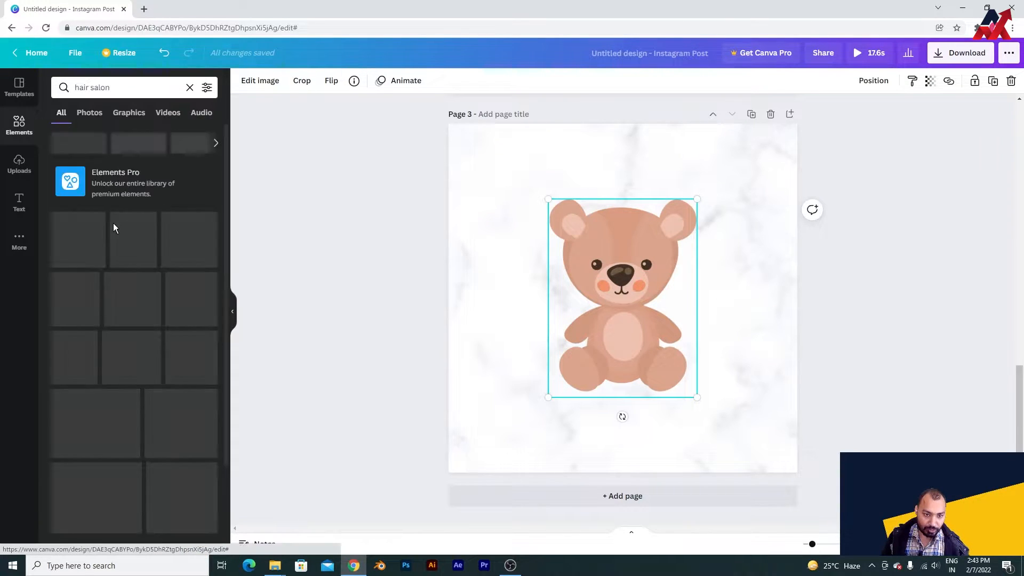
scroll(196, 317, down, 1)
scroll(197, 317, down, 5)
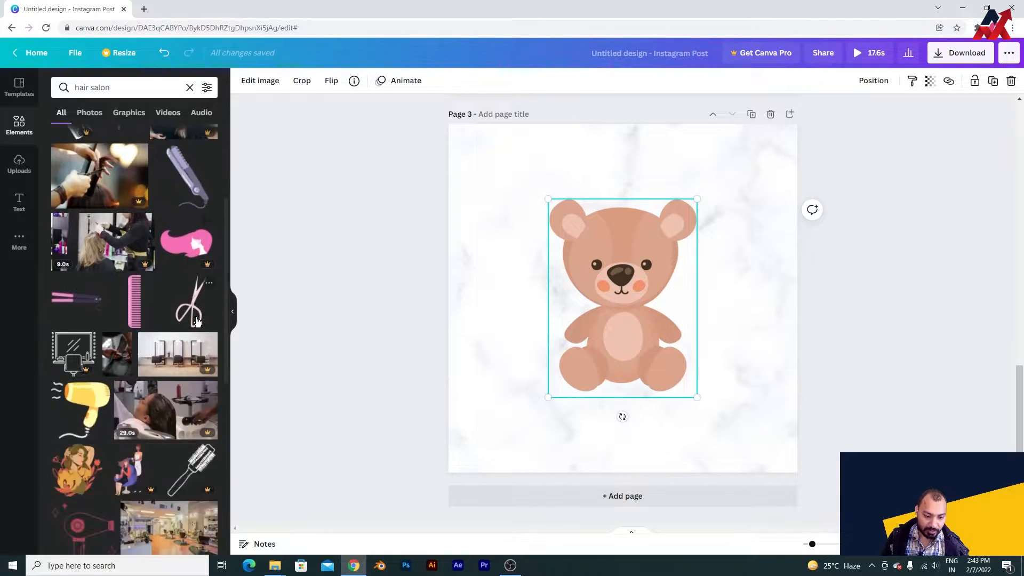
scroll(120, 140, up, 5)
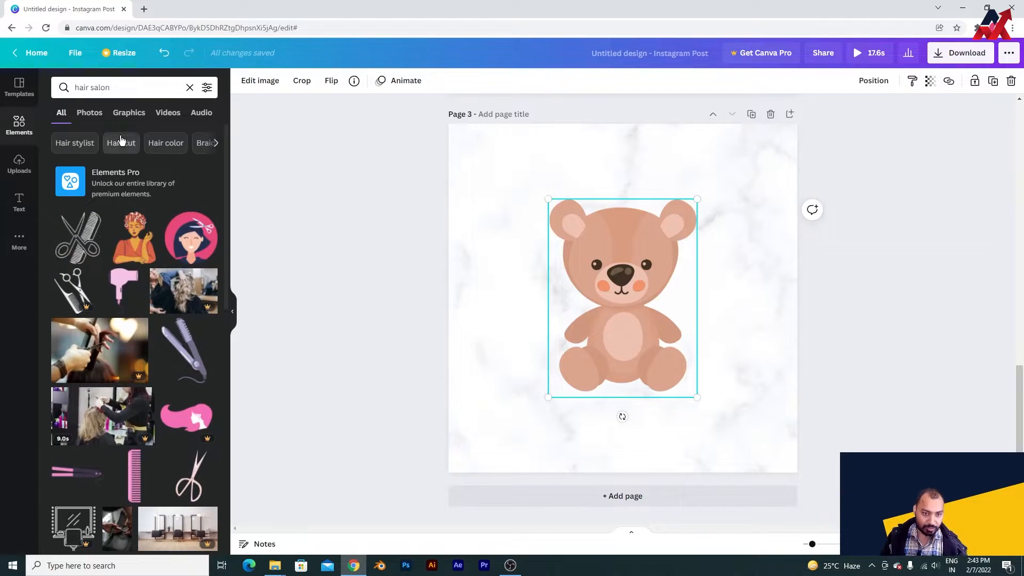
Search the elements library for "hairs" and place the curly brown hair graphic on top of the bear's head.
click(115, 90)
text(hairs)
key(Return)
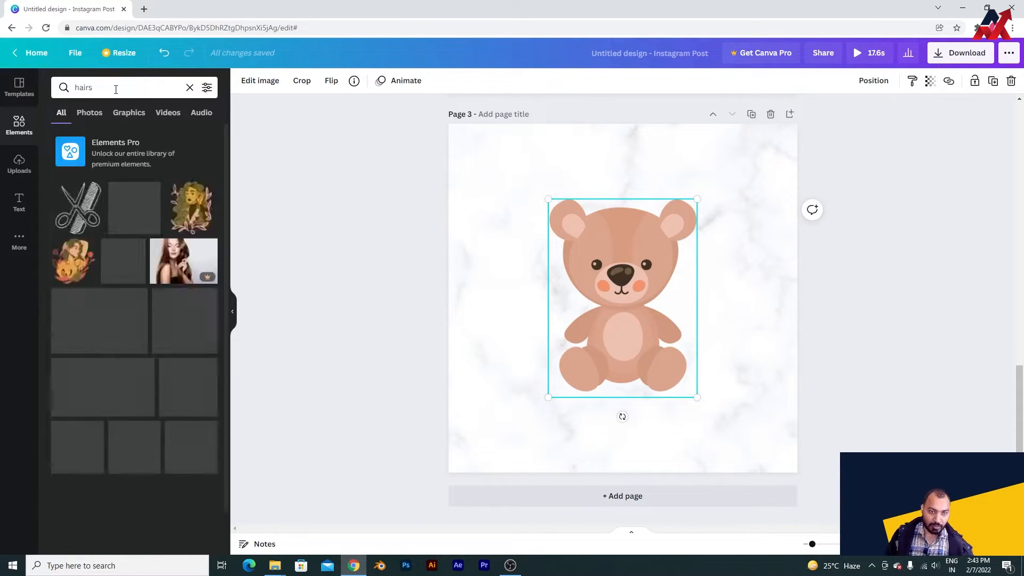
drag(134, 206, 584, 206)
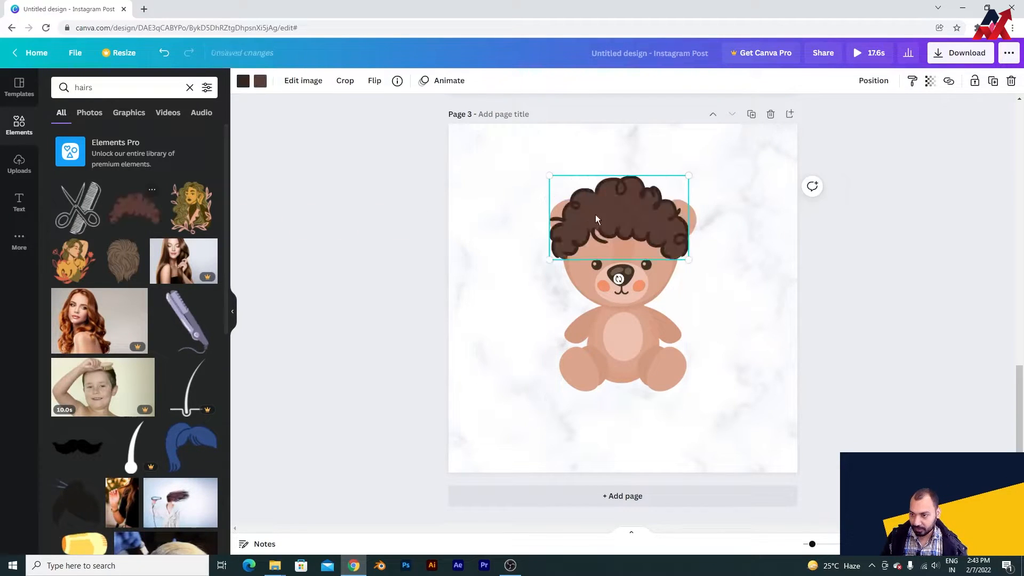
drag(647, 242, 631, 204)
click(788, 312)
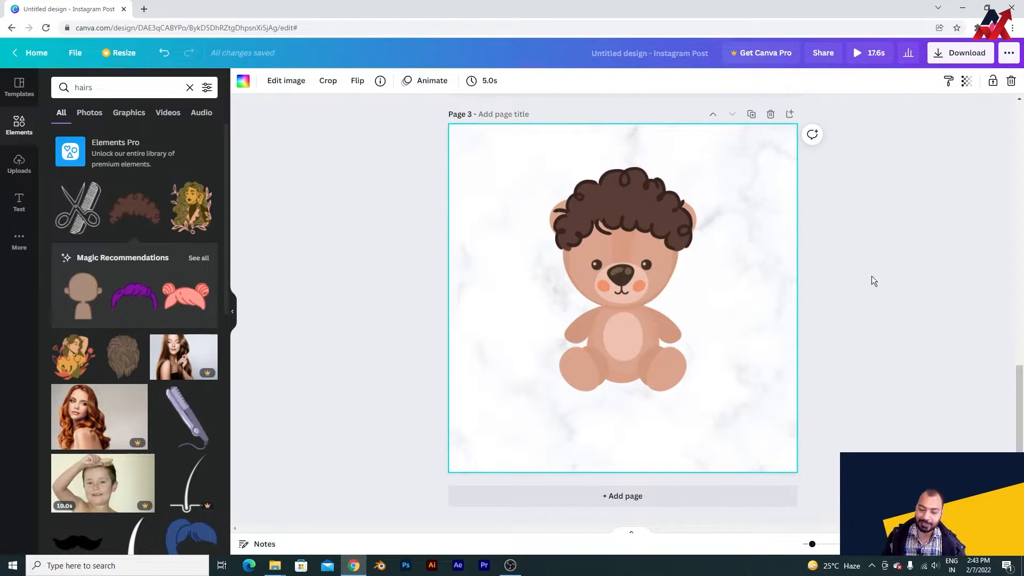
Check which accessories the bear on page 1 wears, and search the elements library for "heart".
scroll(766, 307, up, 10)
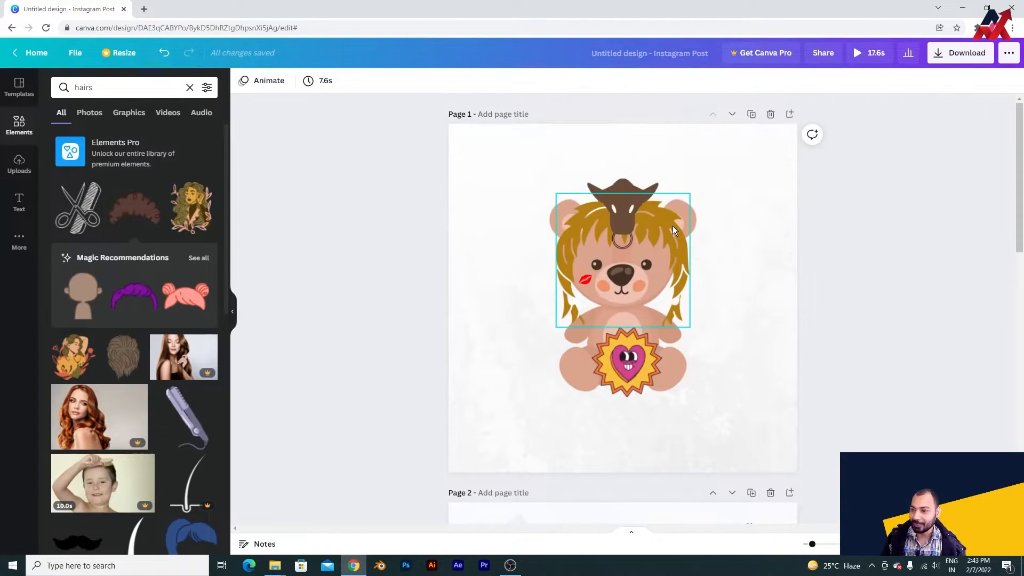
click(671, 232)
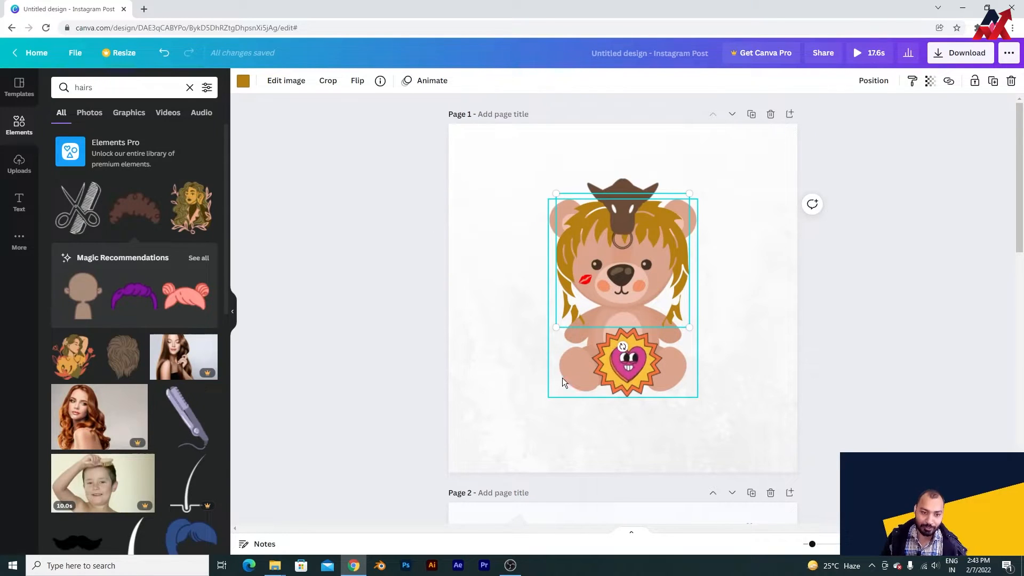
click(617, 208)
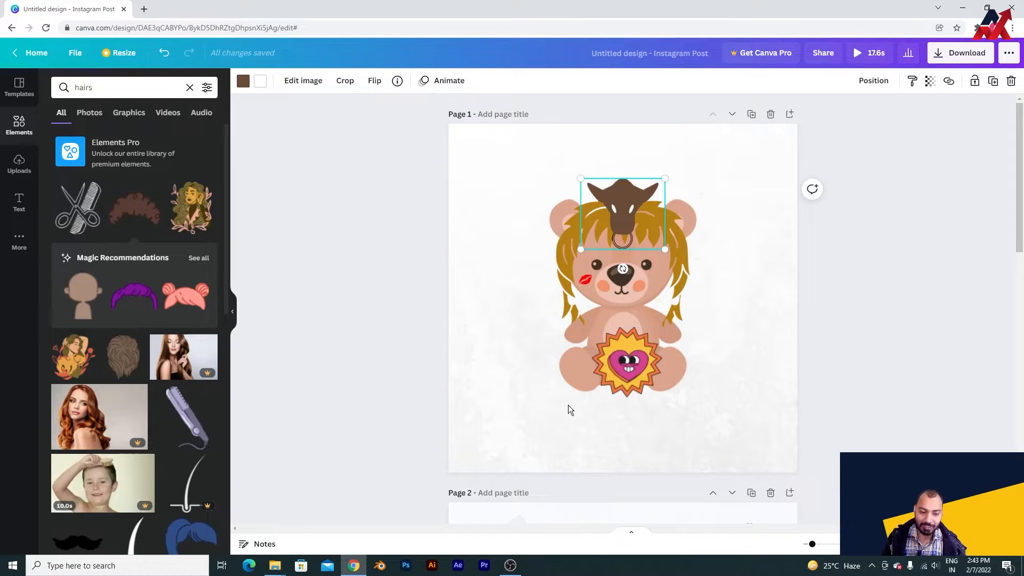
scroll(650, 389, down, 12)
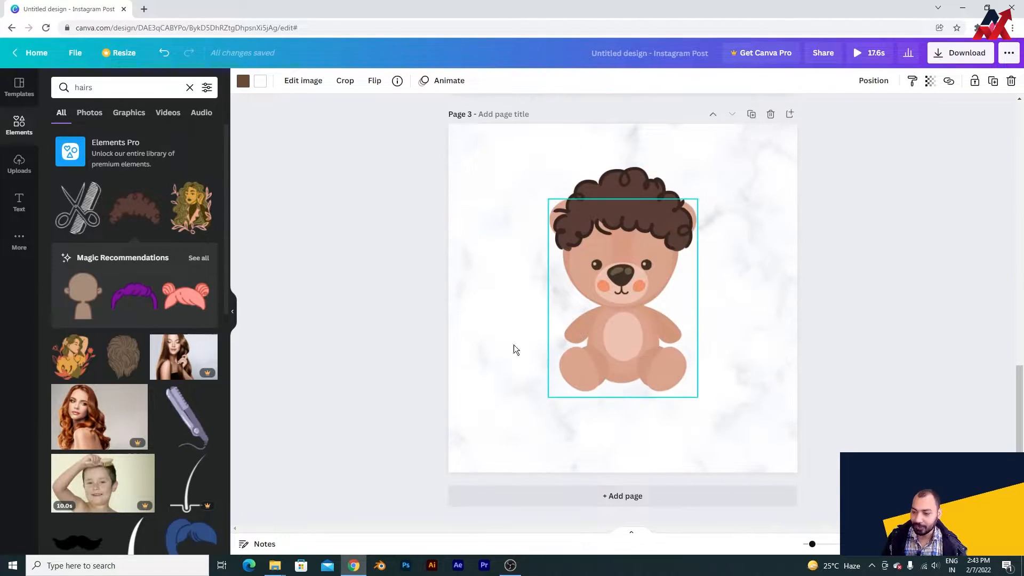
click(138, 85)
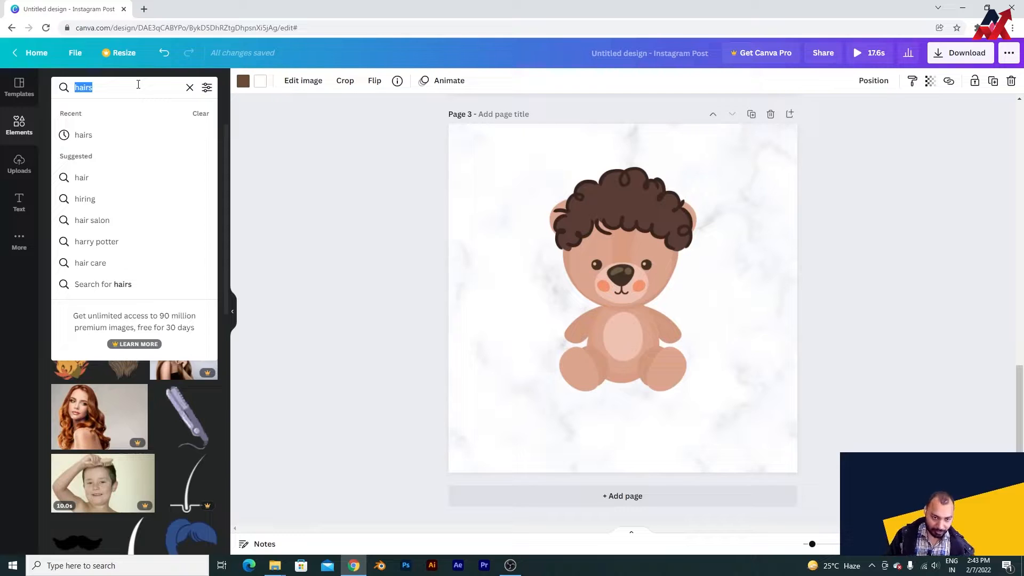
text(heart)
key(Return)
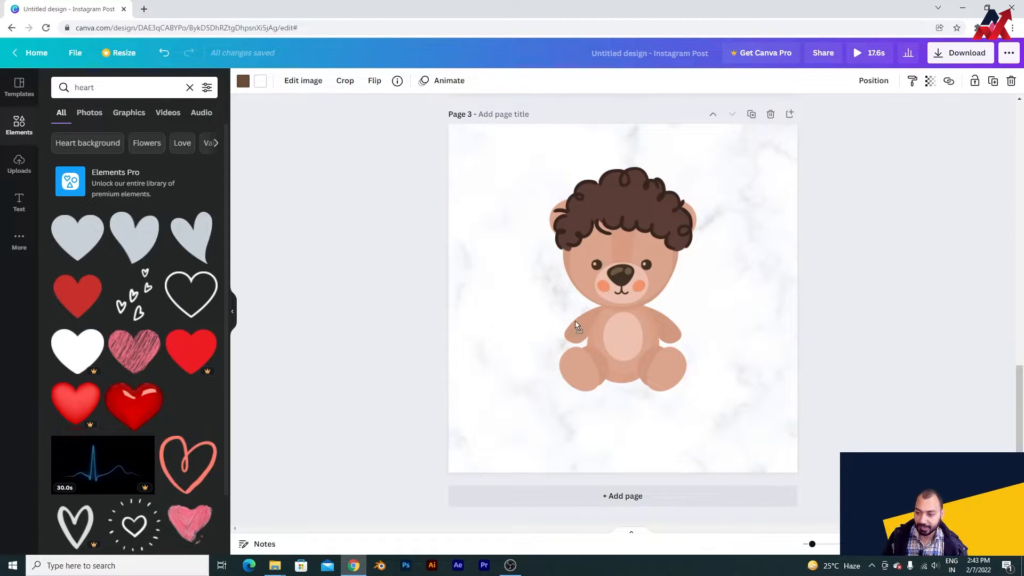
Add the animated smiling heart in a yellow starburst to page 3, sized about 231 × 230, centred on the bear's lower belly.
drag(574, 321, 526, 363)
drag(647, 408, 625, 281)
drag(764, 223, 582, 402)
drag(534, 430, 639, 377)
drag(678, 343, 661, 344)
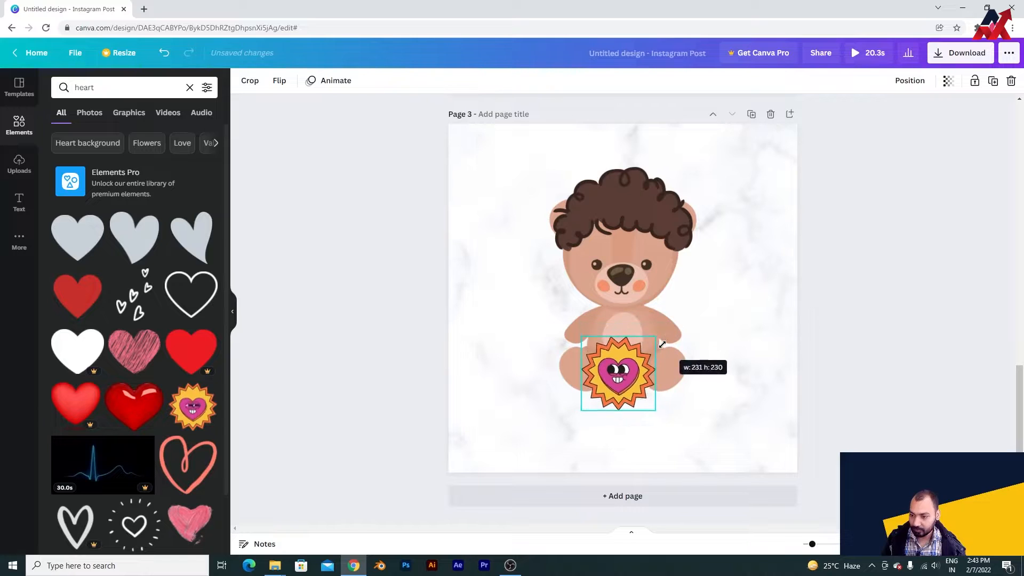
drag(618, 373, 622, 371)
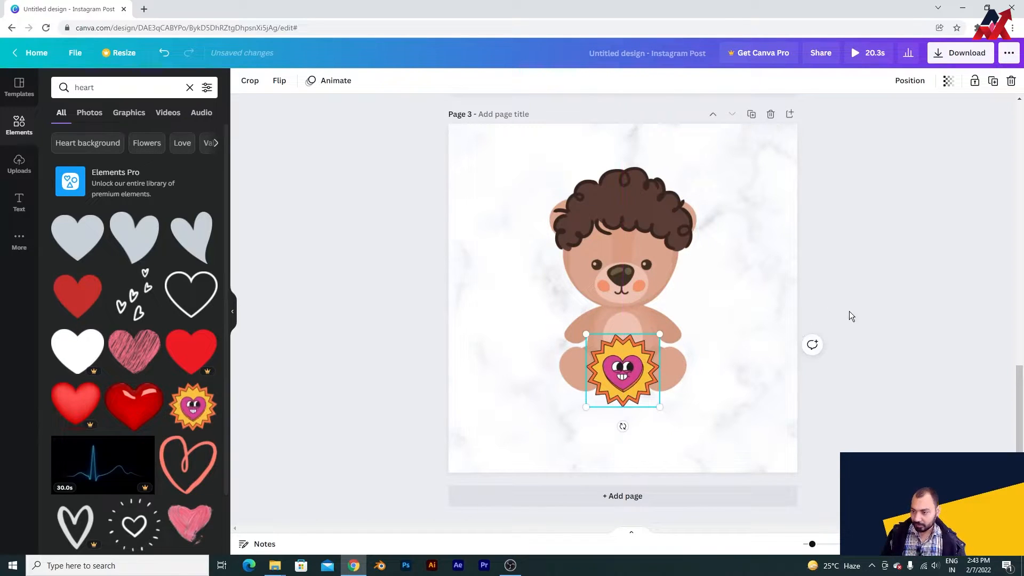
click(850, 314)
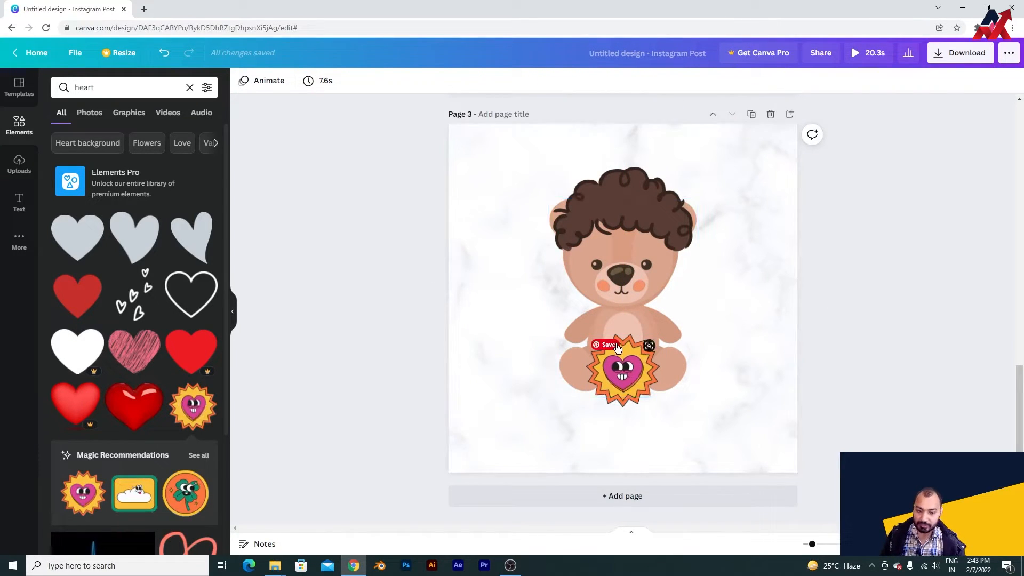
Search the elements library for "kiss" and place a small red lip print on the bear's cheek beside the muzzle.
double_click(111, 88)
text(kiss)
key(Return)
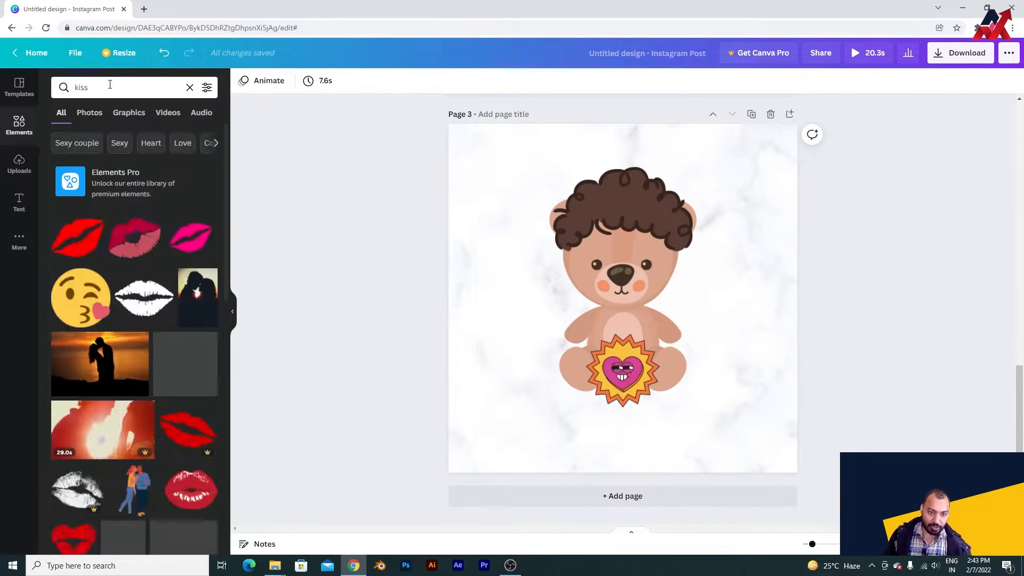
drag(77, 237, 628, 253)
drag(696, 242, 587, 283)
click(824, 331)
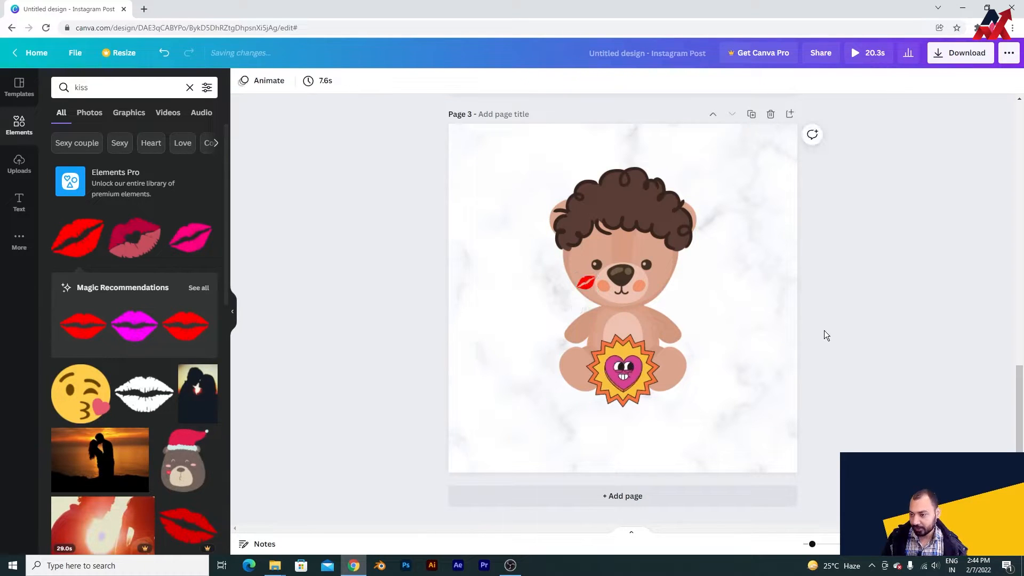
Check the animal-head ornament on page 1's bear, and search the library for "horse" to find a similar graphic.
scroll(822, 324, up, 5)
scroll(797, 313, up, 8)
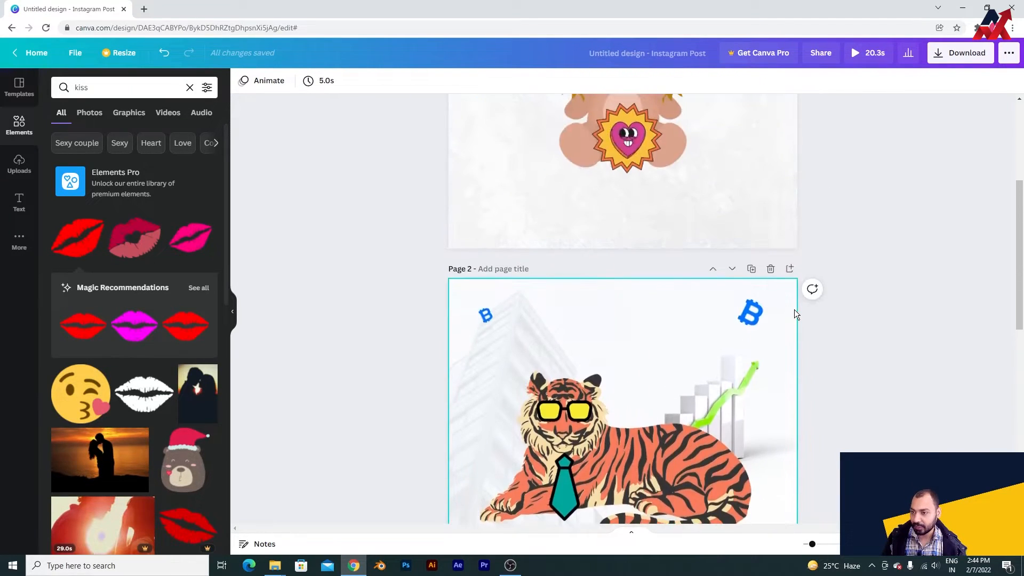
click(640, 188)
scroll(739, 327, down, 10)
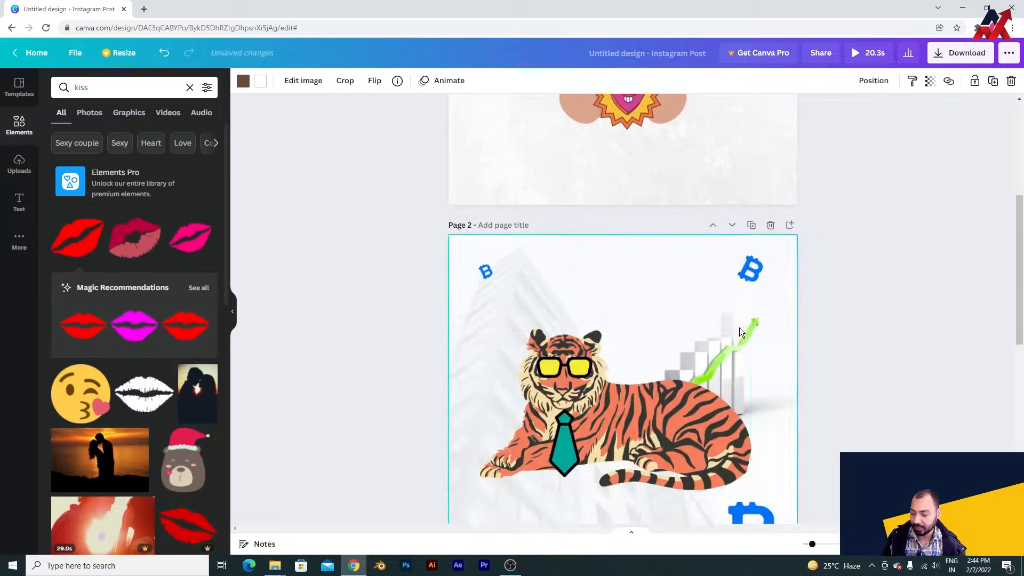
click(100, 89)
text(hou)
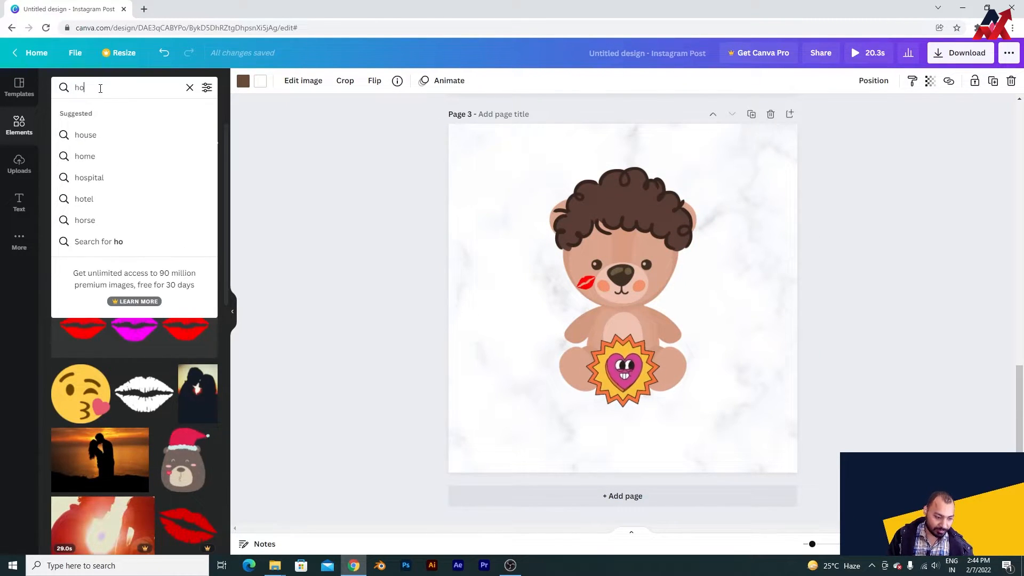
click(88, 220)
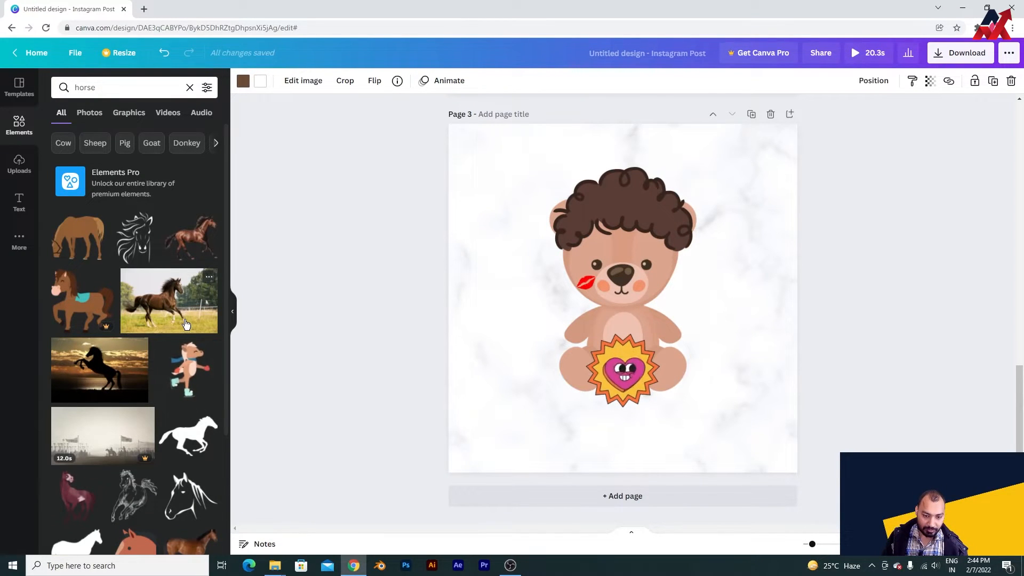
scroll(185, 324, down, 7)
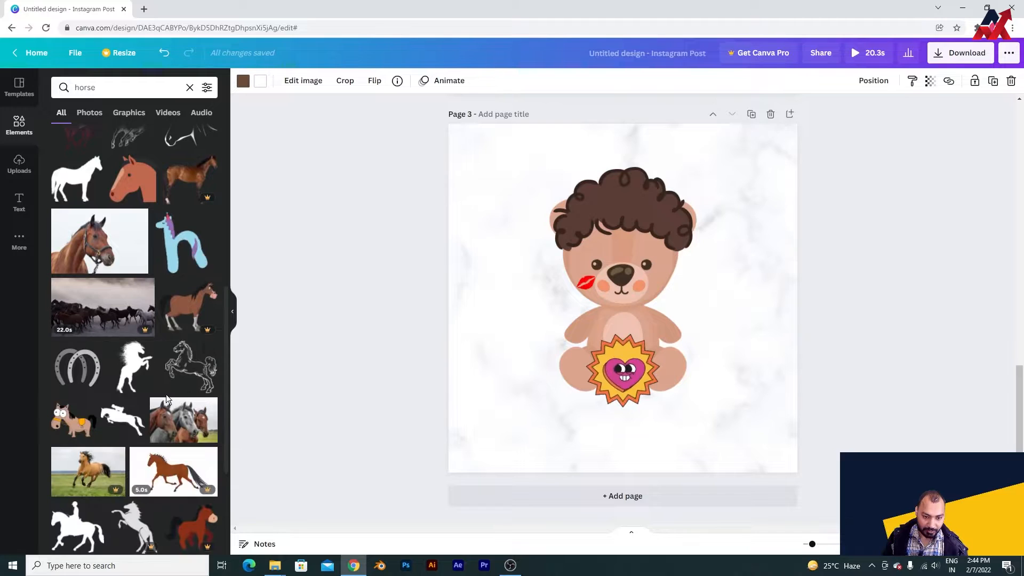
scroll(167, 398, down, 4)
scroll(167, 394, down, 8)
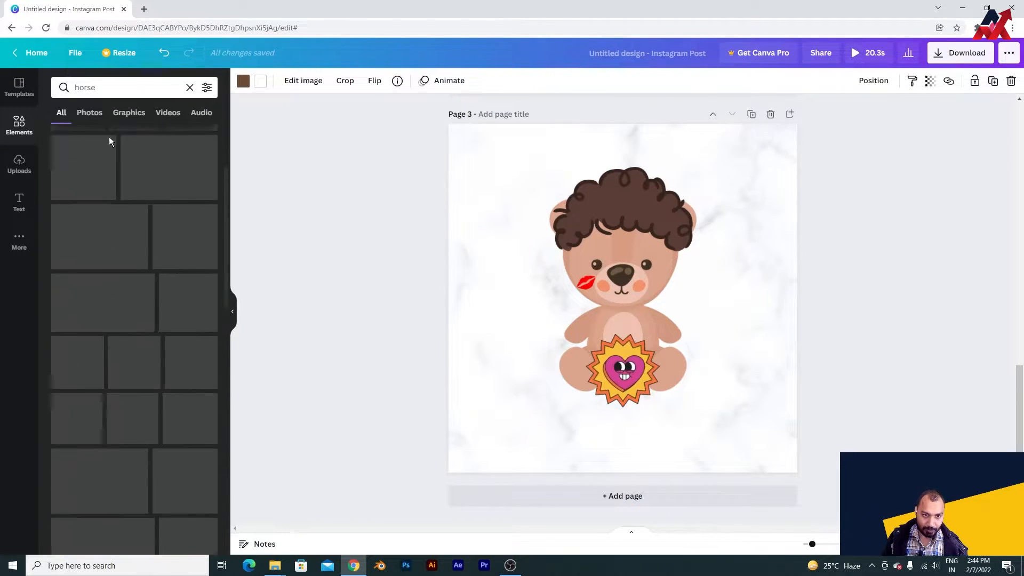
Return to the main elements library and browse the suggested graphics for another accessory that suits the bear.
click(19, 124)
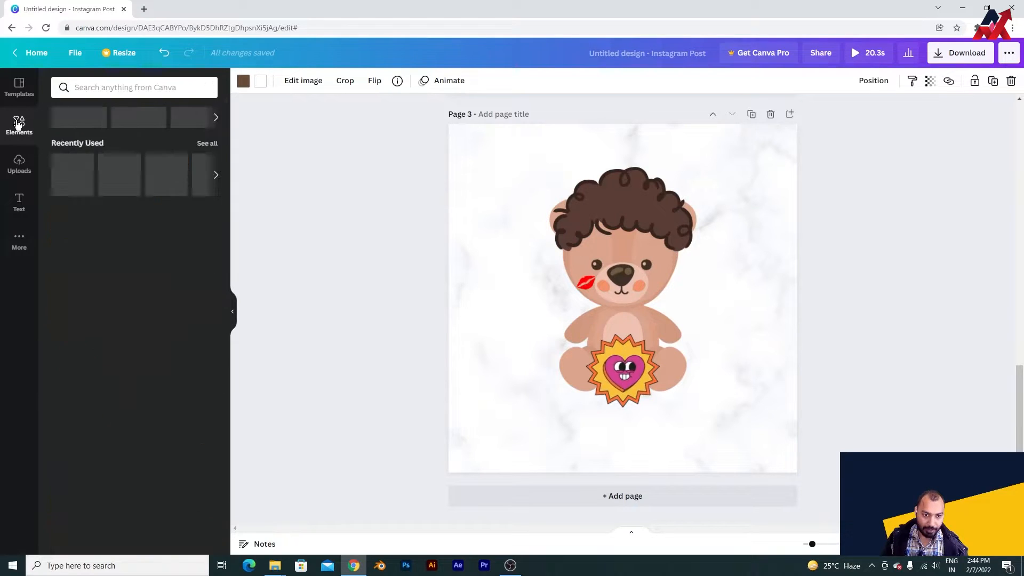
click(215, 175)
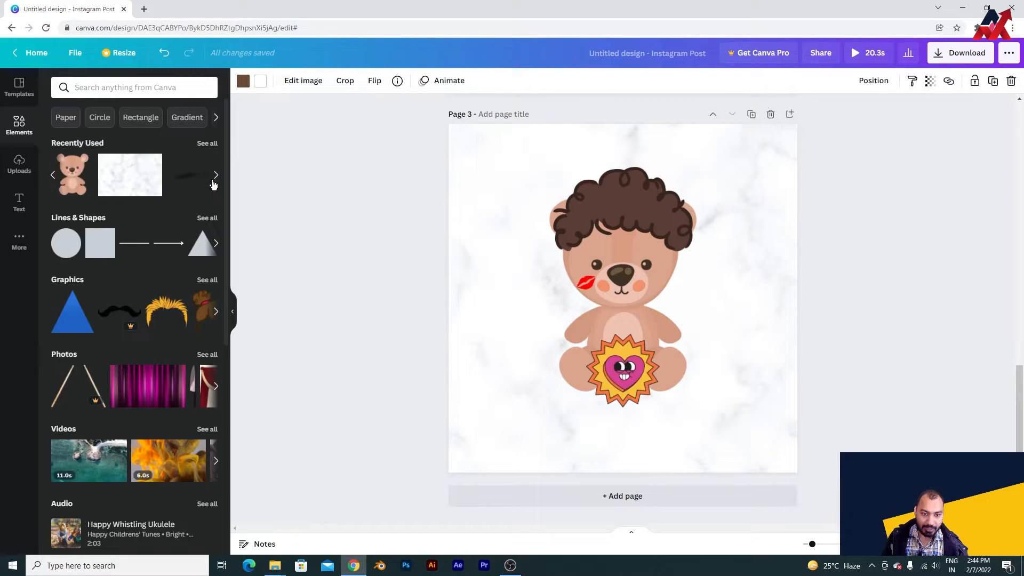
click(216, 312)
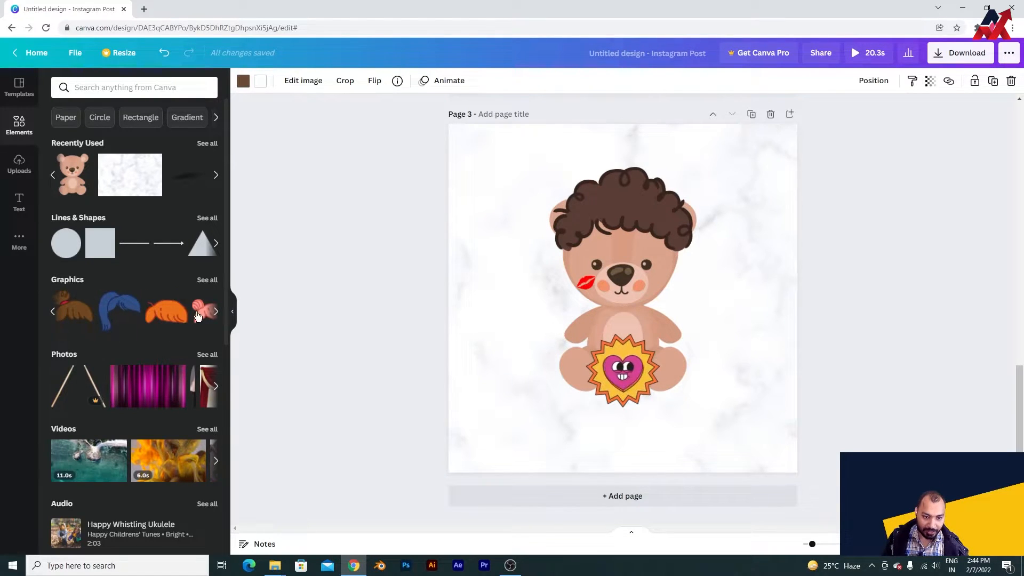
click(211, 314)
click(213, 314)
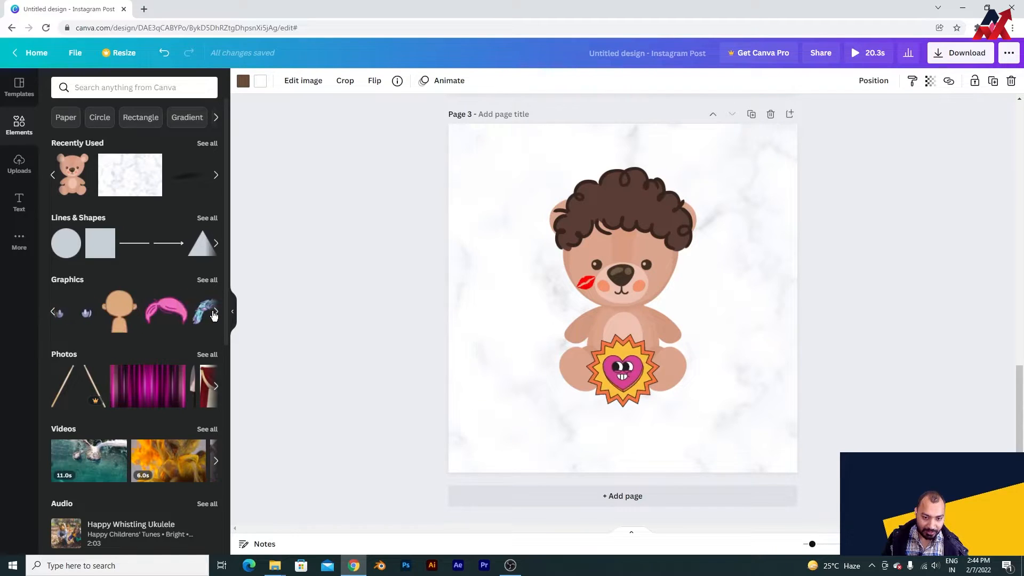
click(215, 313)
click(215, 313)
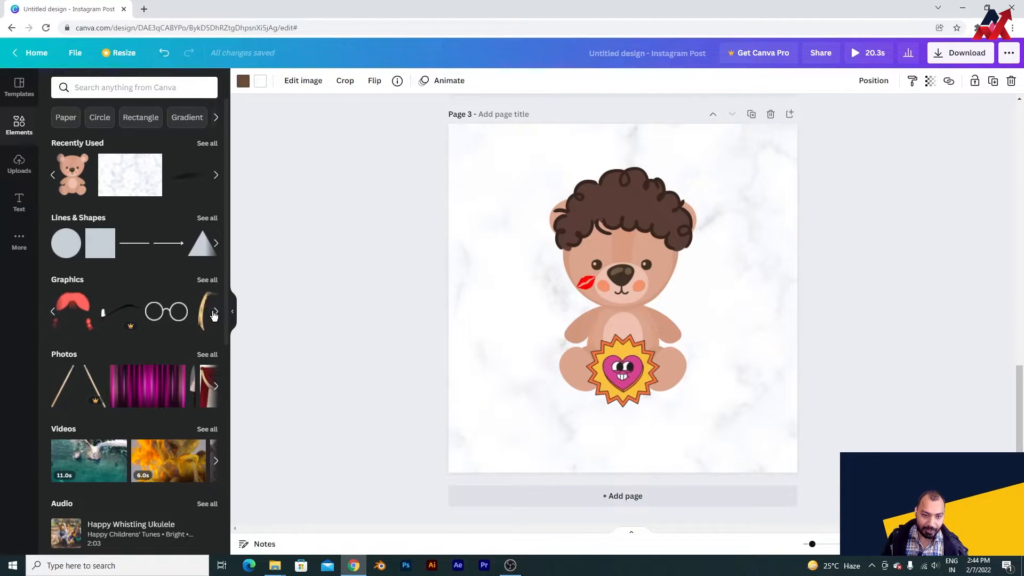
click(53, 313)
click(54, 314)
click(216, 314)
click(216, 314)
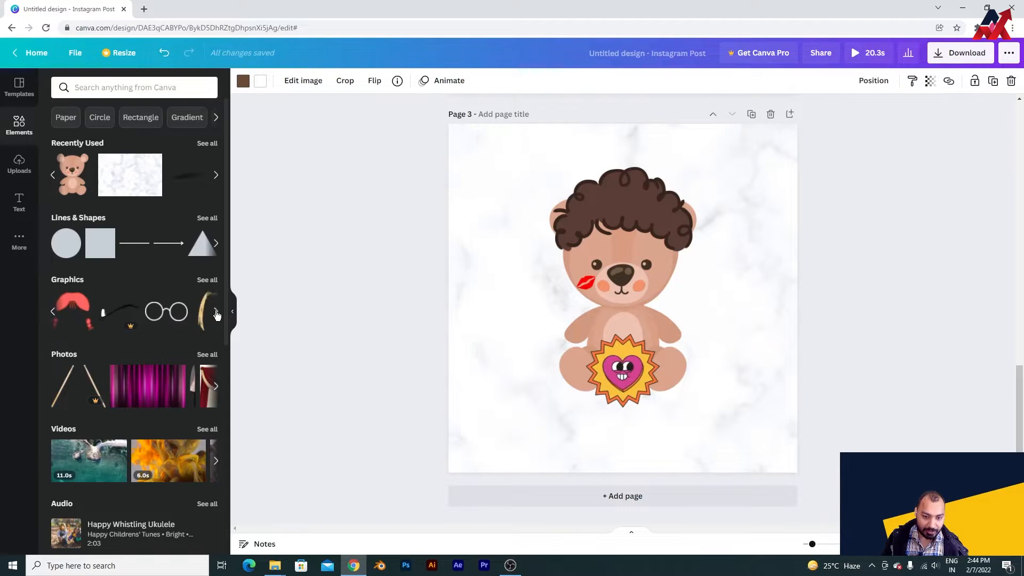
Add the round black glasses to page 3, shrink them to the face width and centre them over the bear's eyes.
drag(287, 291, 625, 255)
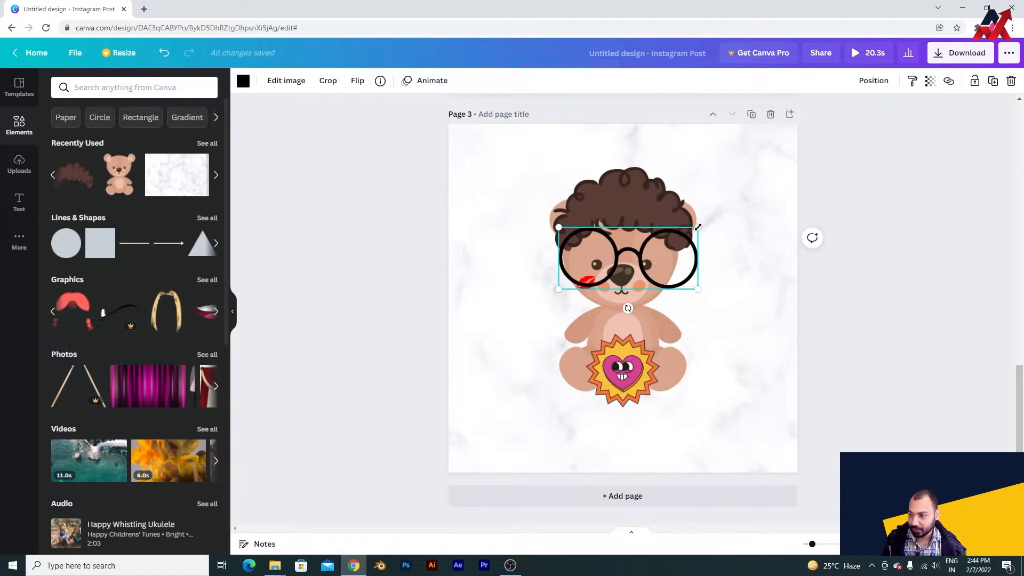
drag(680, 236, 623, 253)
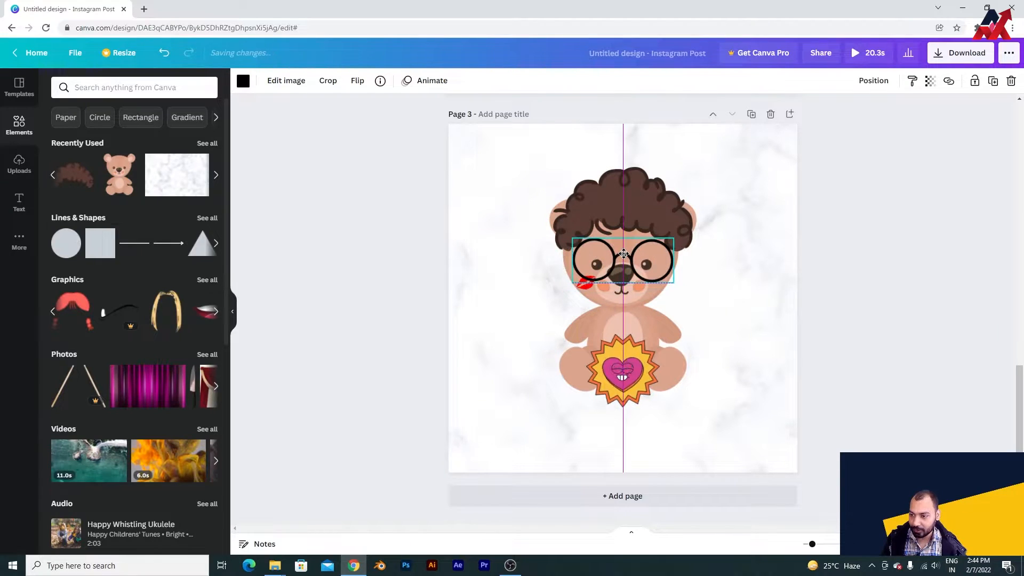
click(833, 326)
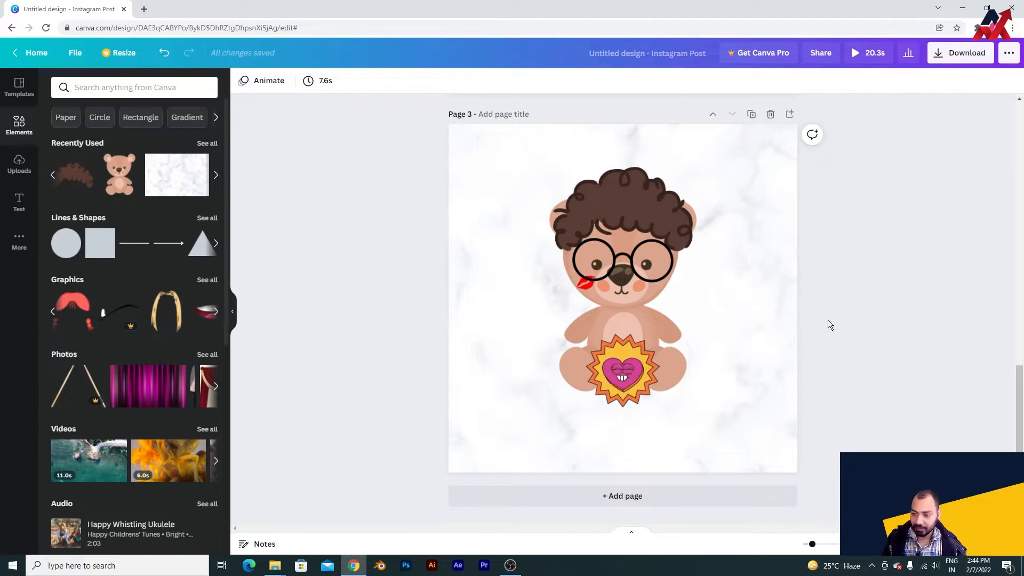
Try removing the curly brown hair from page 3's bear and undo the deletion.
click(641, 193)
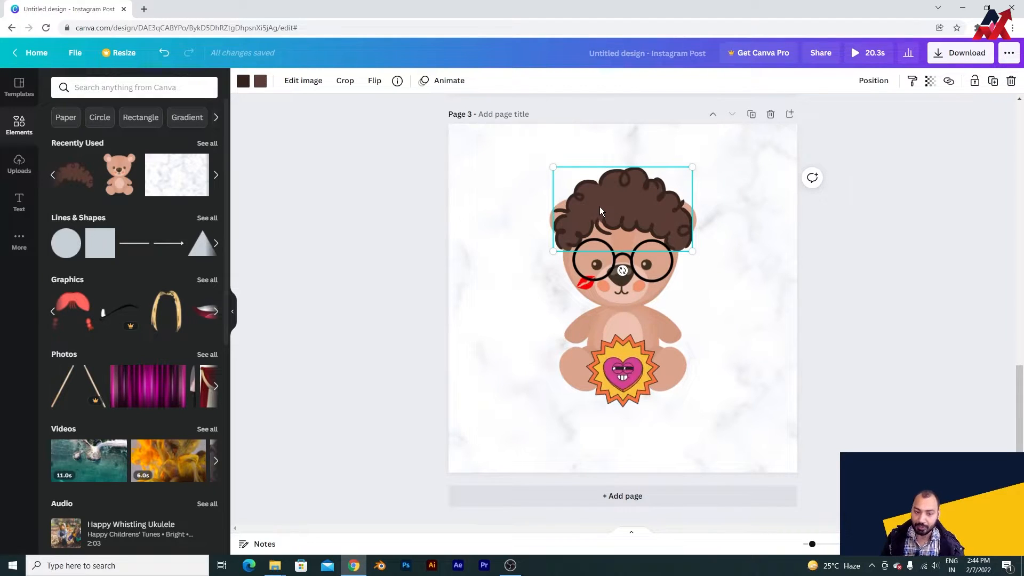
key(Delete)
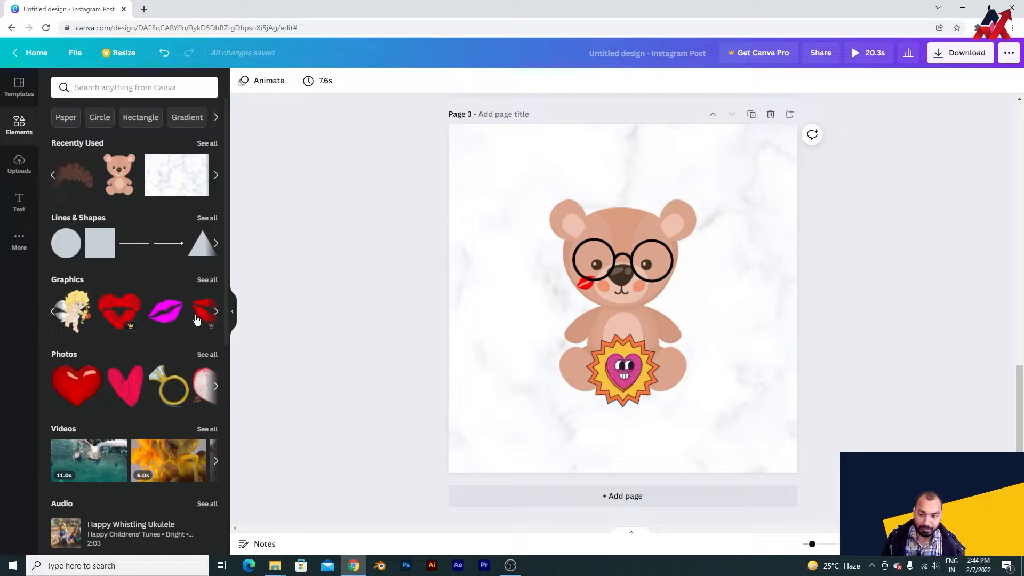
key(ctrl+z)
Try the long blonde hair graphic on page 3's bear, look through the other suggested hair graphics, and delete the blonde hair.
click(179, 315)
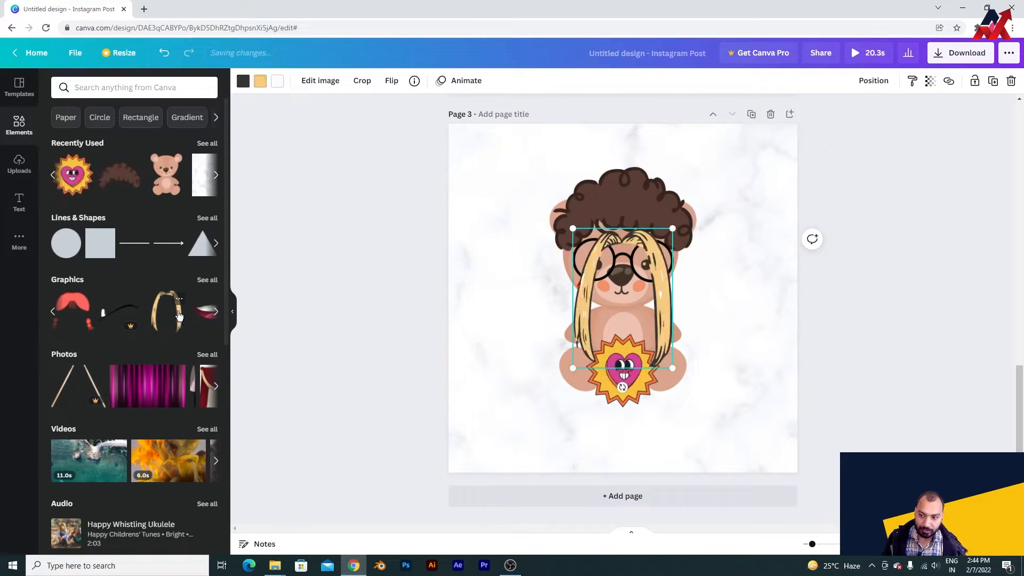
drag(621, 299, 622, 246)
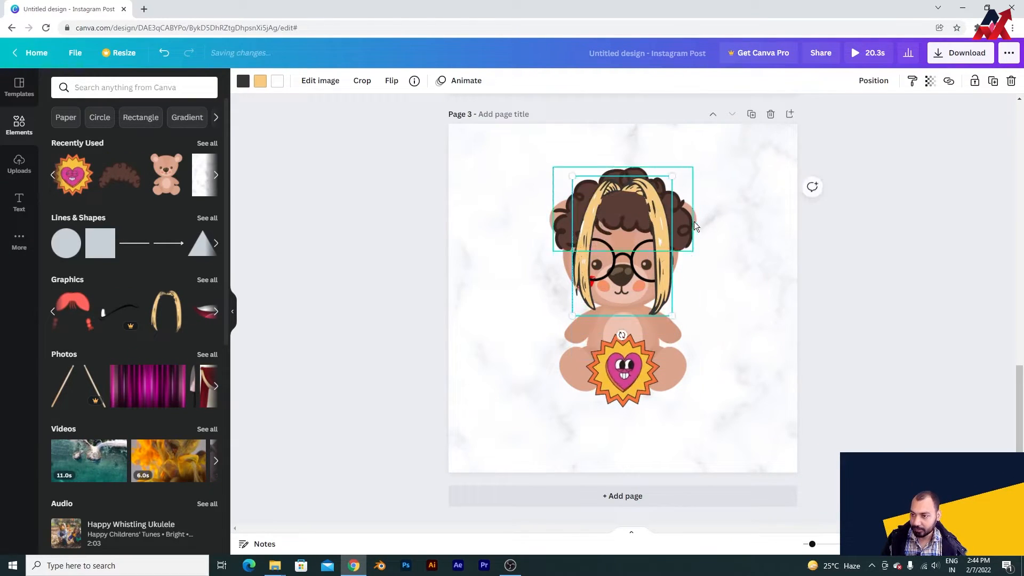
key(ctrl+z)
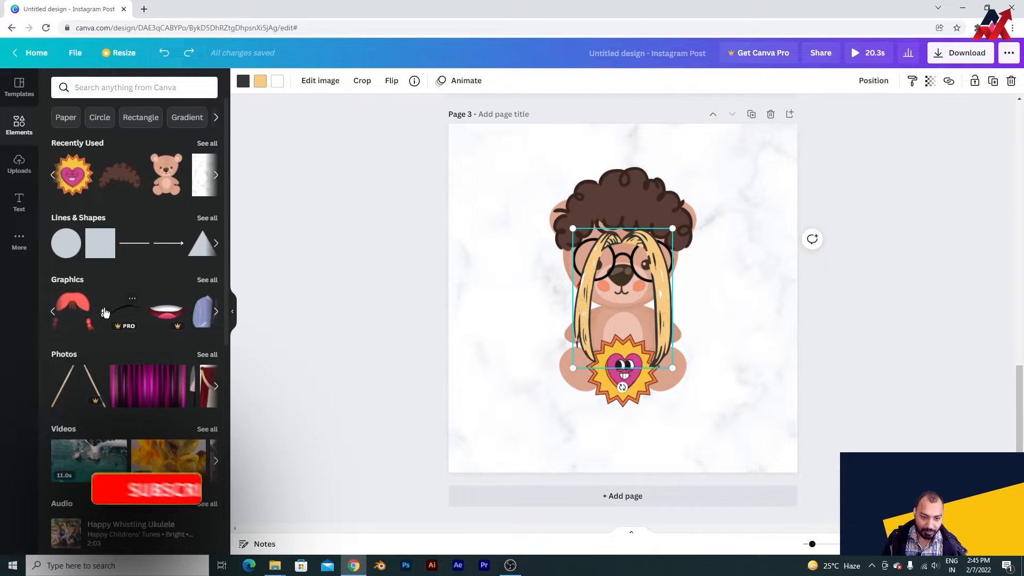
click(51, 312)
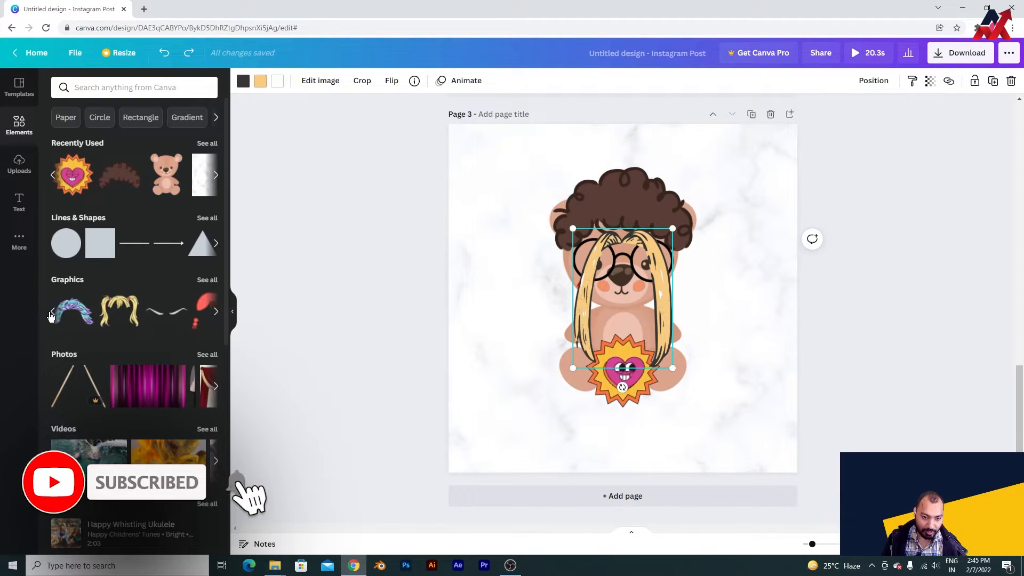
click(52, 312)
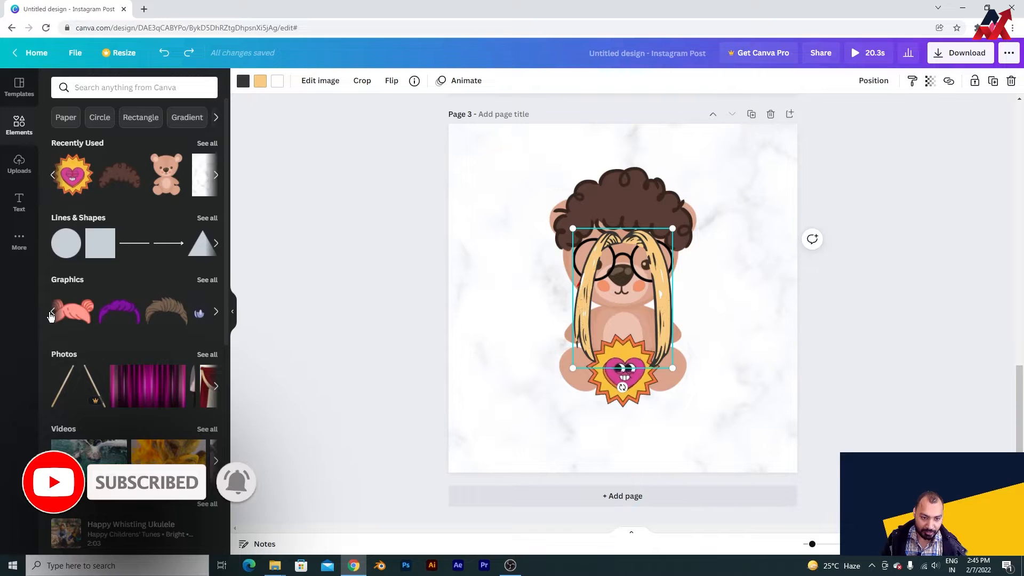
click(52, 312)
click(52, 313)
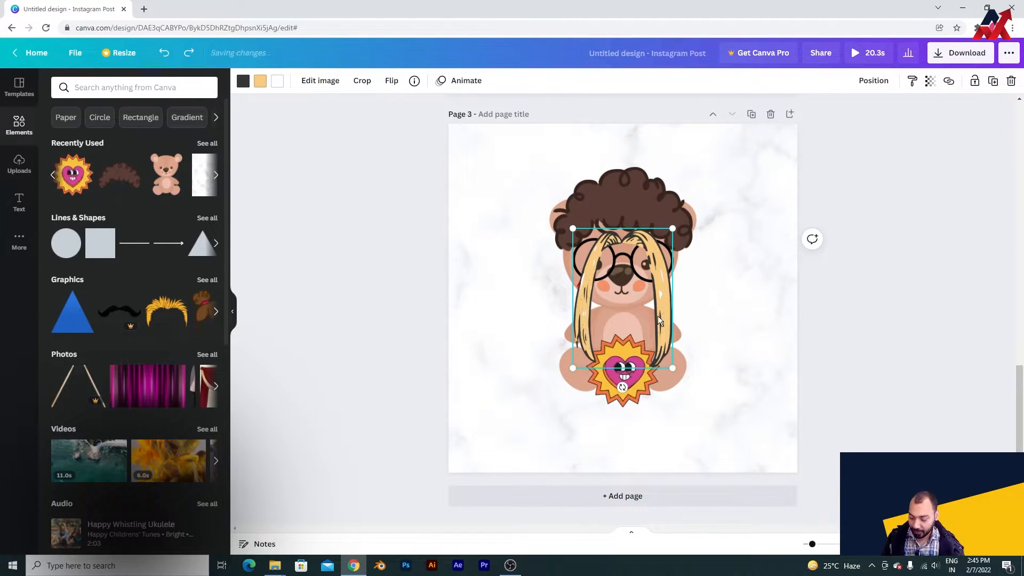
key(Delete)
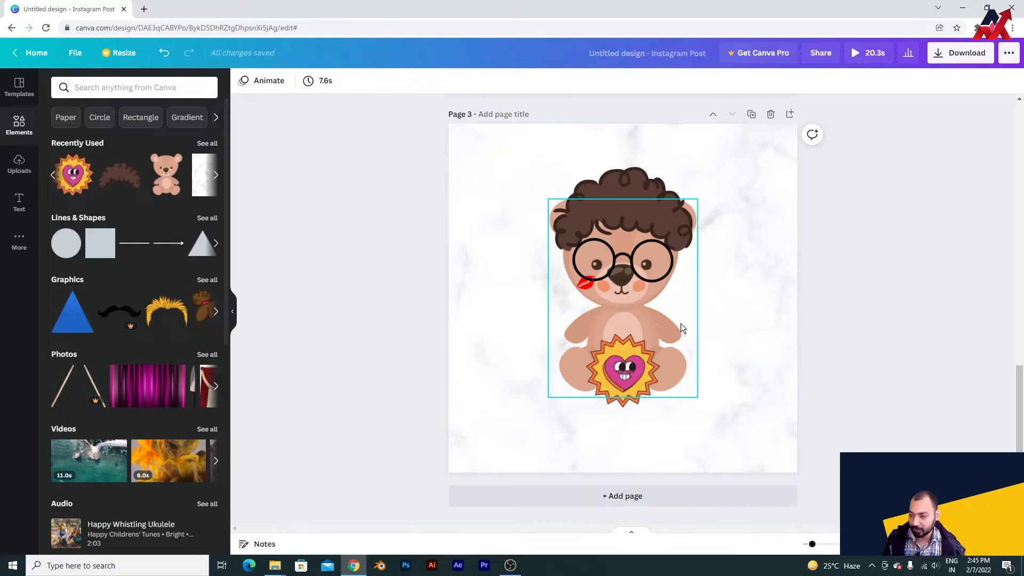
Check the animal-head ornament on page 1's bear and search the library for "valentine", limiting the results to graphics.
scroll(683, 338, up, 4)
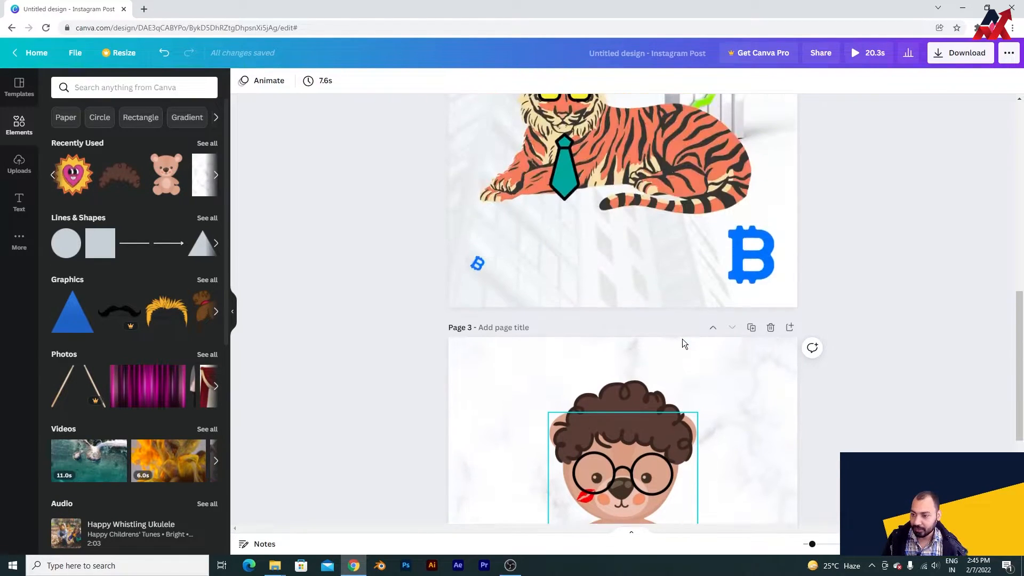
scroll(682, 338, down, 3)
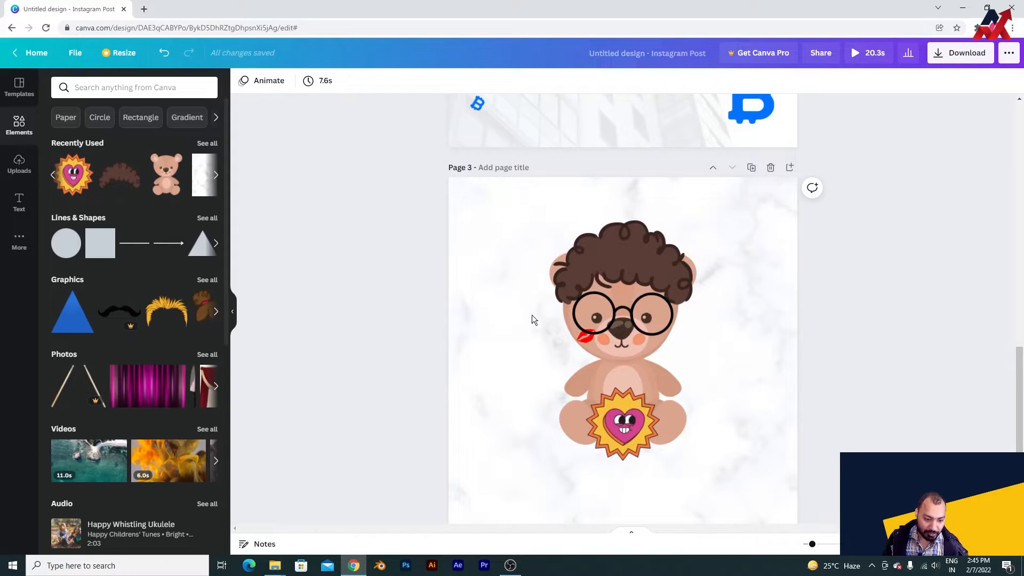
scroll(717, 264, up, 10)
click(597, 197)
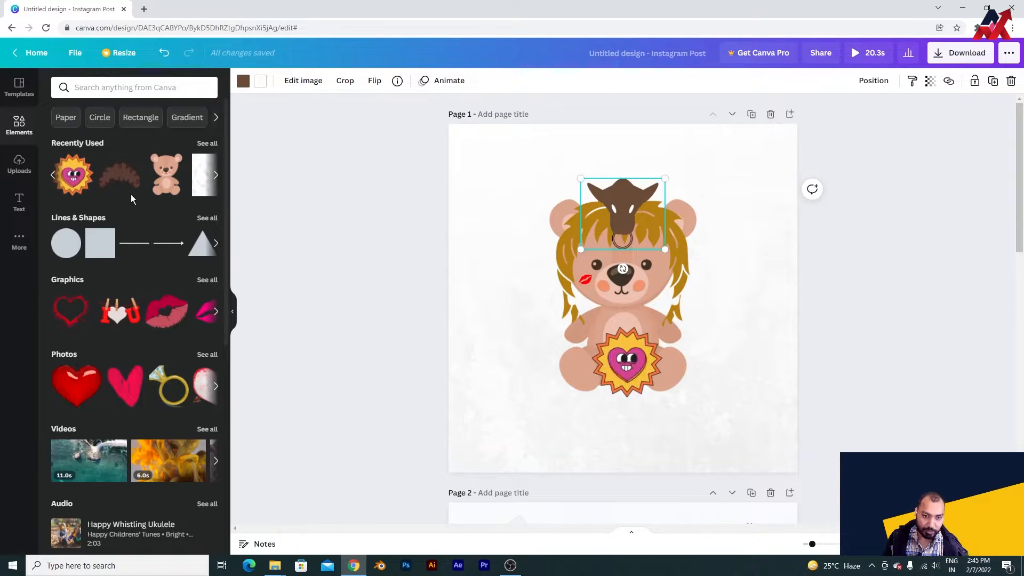
click(120, 89)
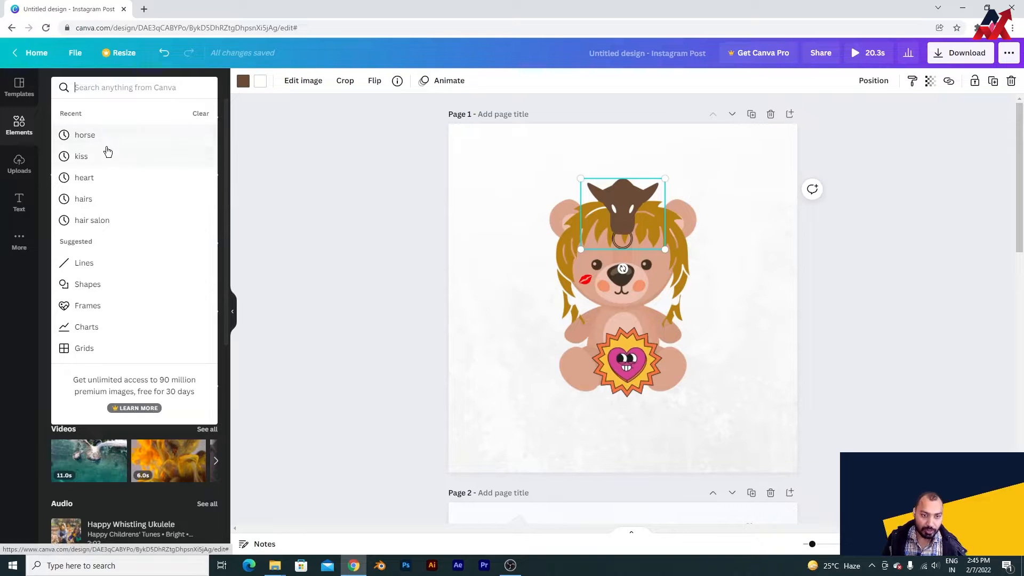
click(110, 88)
text(valentine)
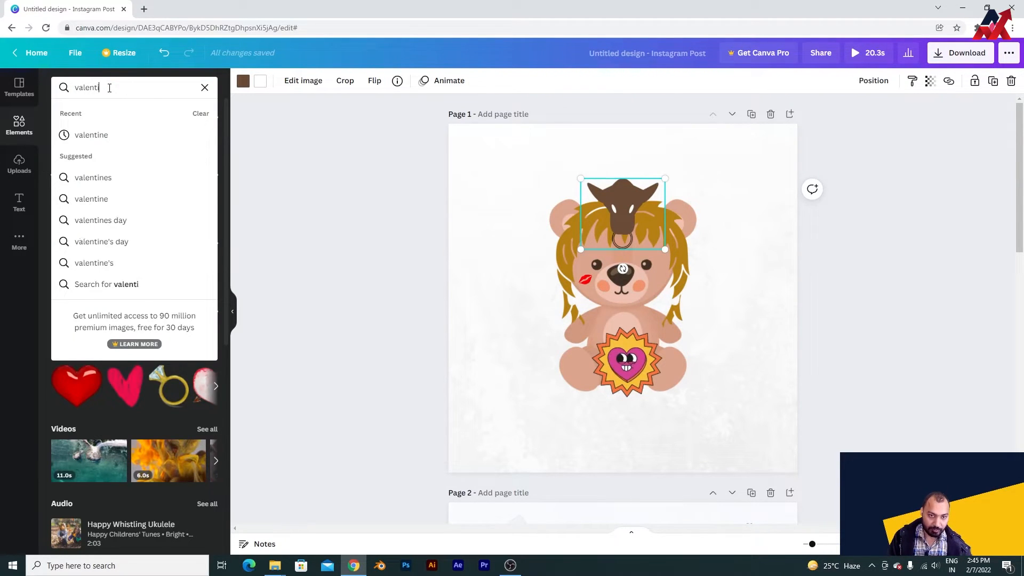
key(Return)
click(129, 112)
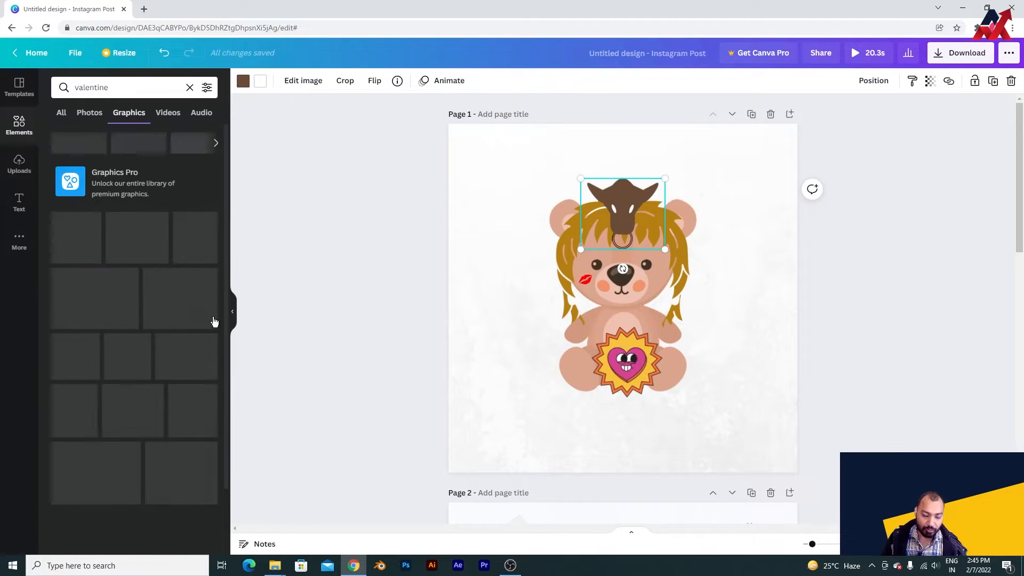
Try the pink bow-and-arrow graphic from the valentine results on page 3's bear and delete it.
scroll(652, 368, down, 4)
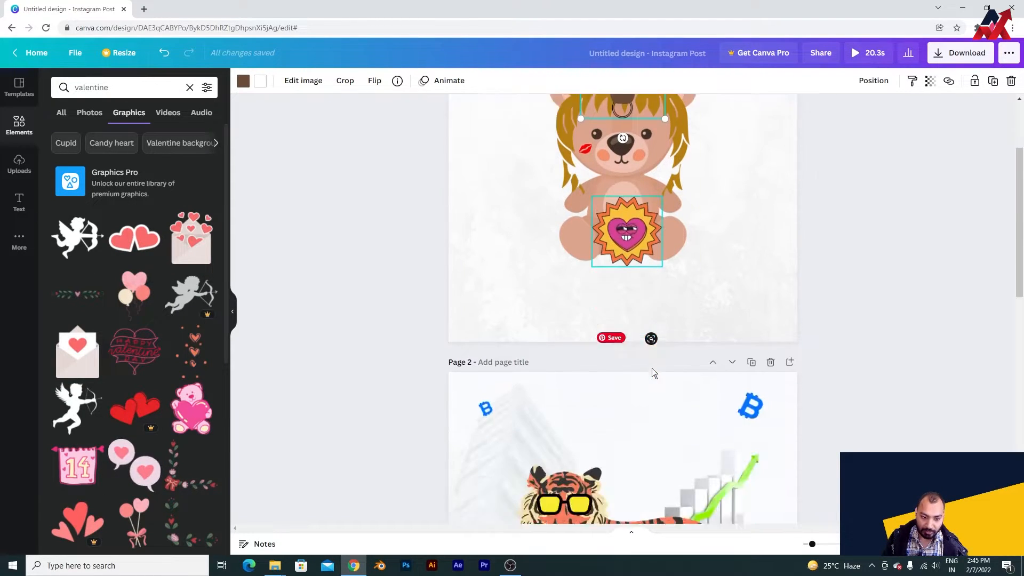
scroll(653, 368, up, 4)
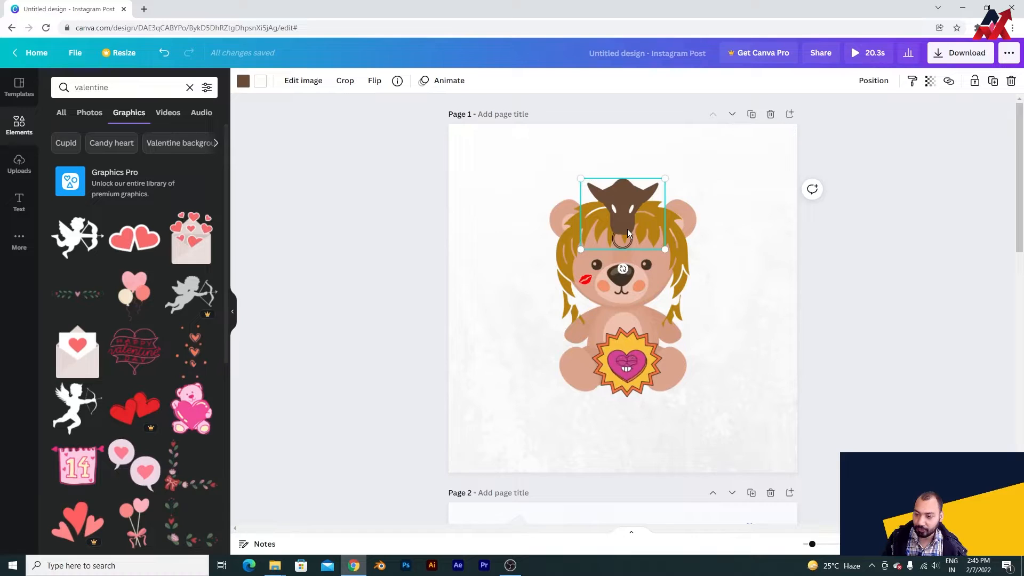
scroll(655, 352, down, 10)
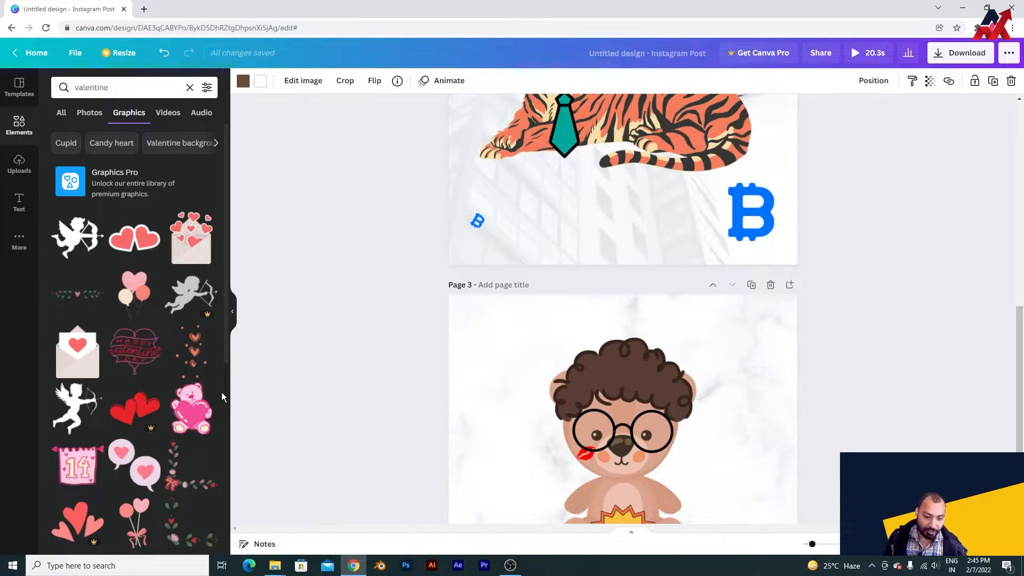
scroll(186, 358, down, 3)
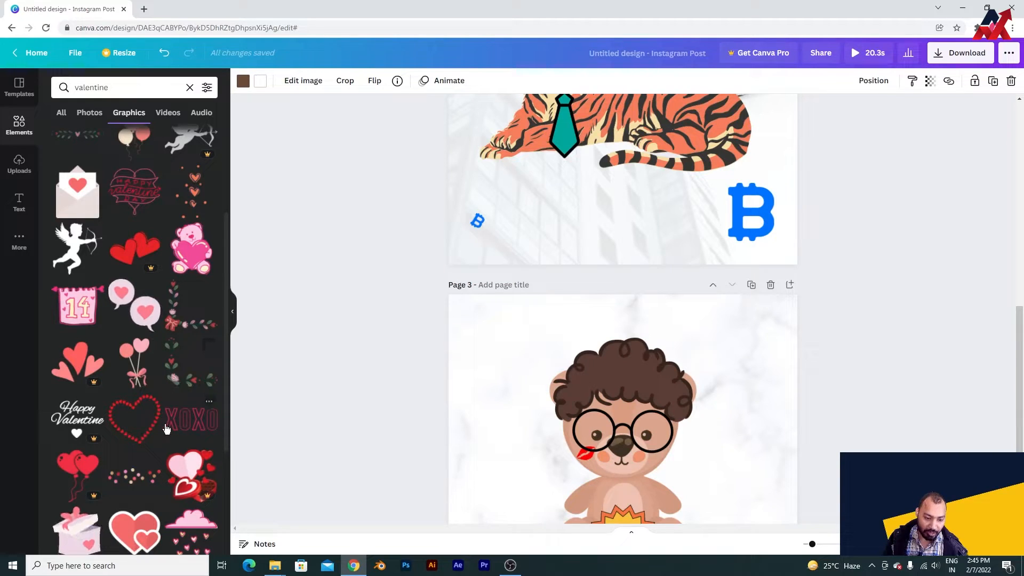
scroll(164, 419, down, 3)
scroll(186, 418, down, 4)
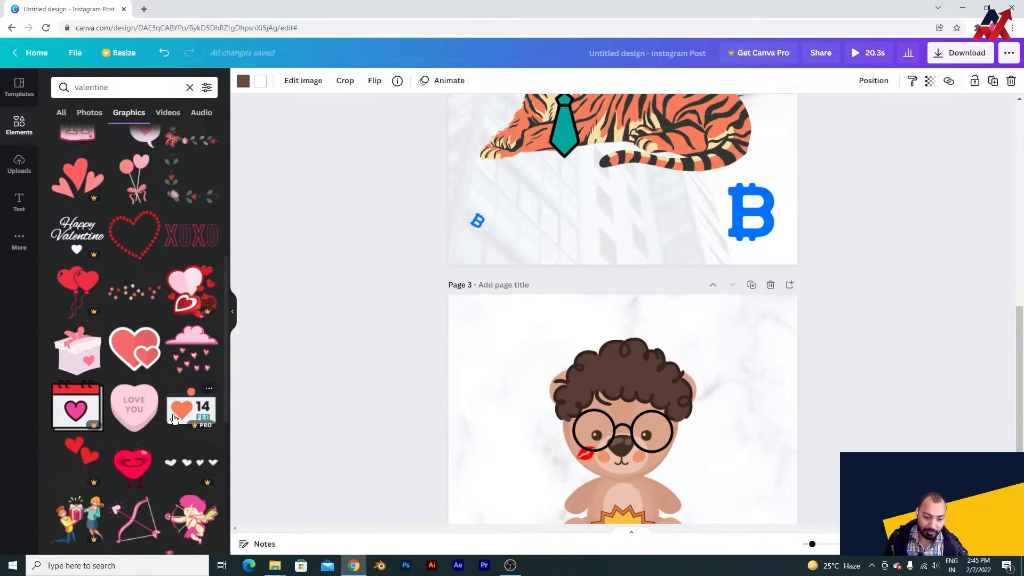
drag(137, 315, 621, 363)
drag(690, 422, 620, 382)
drag(655, 430, 566, 283)
key(ctrl+z)
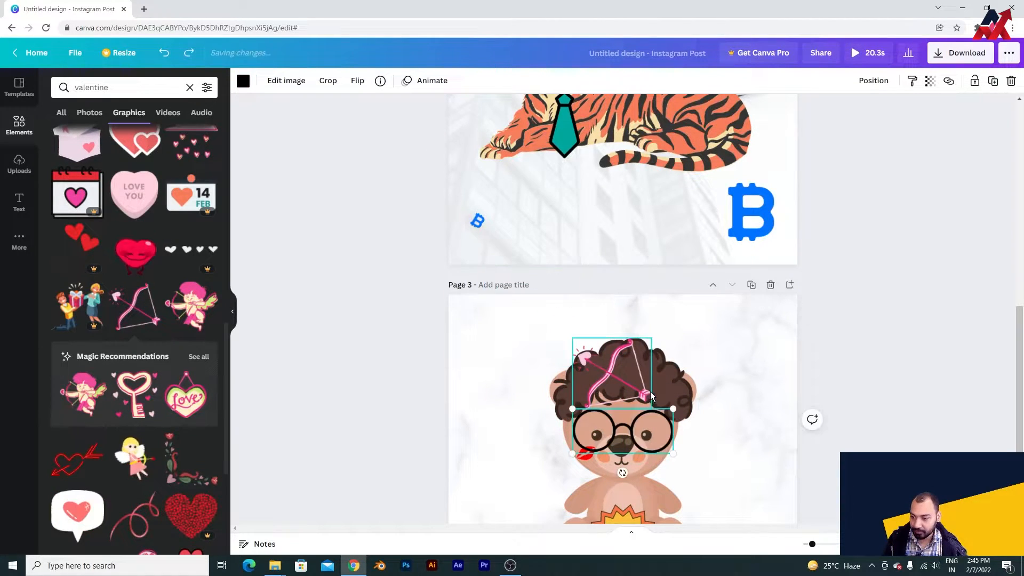
click(622, 383)
scroll(693, 352, down, 3)
drag(629, 234, 670, 286)
key(Delete)
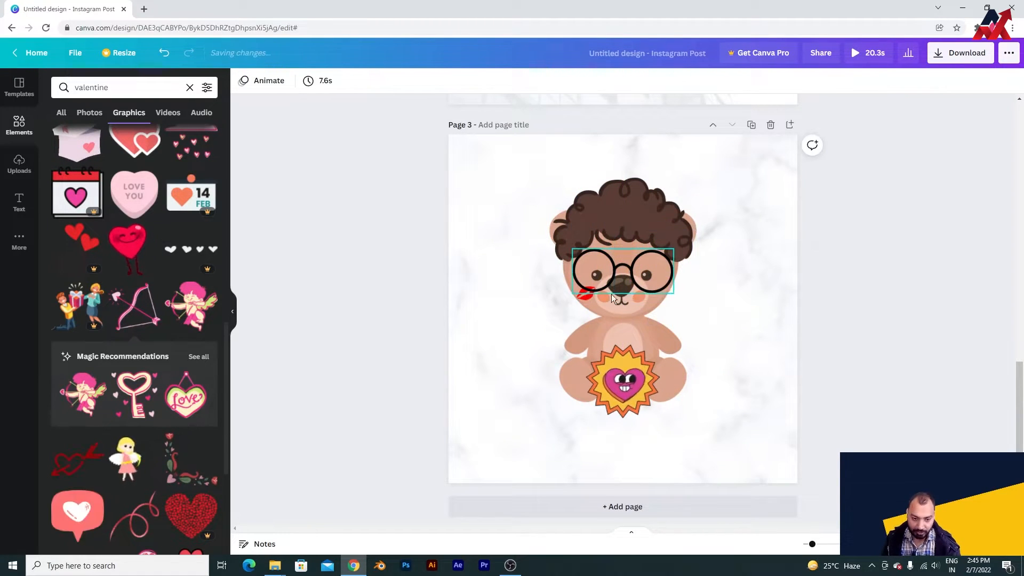
Browse the valentine graphics for another accessory that suits page 3's bear.
scroll(154, 407, down, 2)
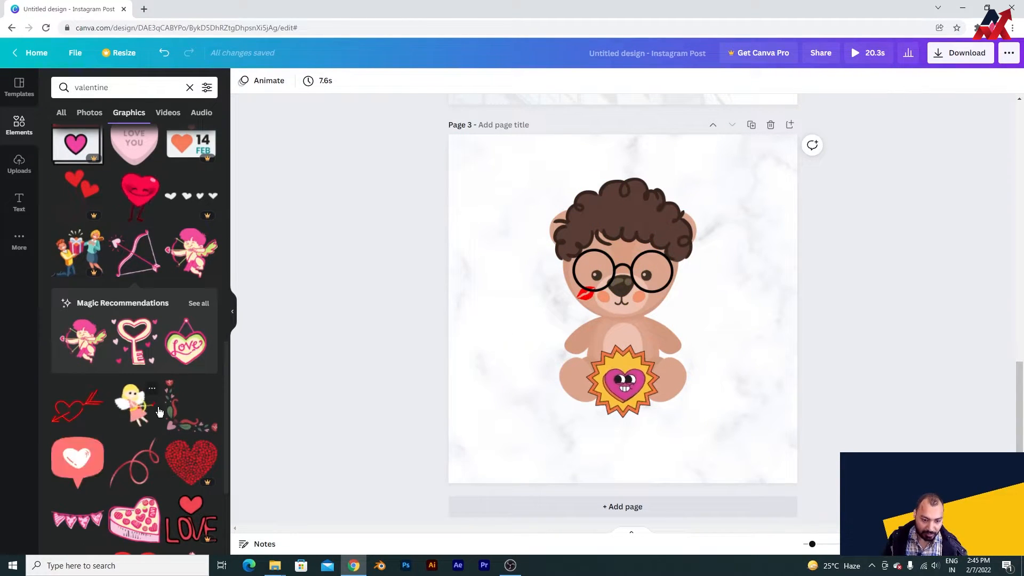
scroll(154, 406, down, 4)
scroll(158, 409, down, 1)
scroll(158, 409, down, 4)
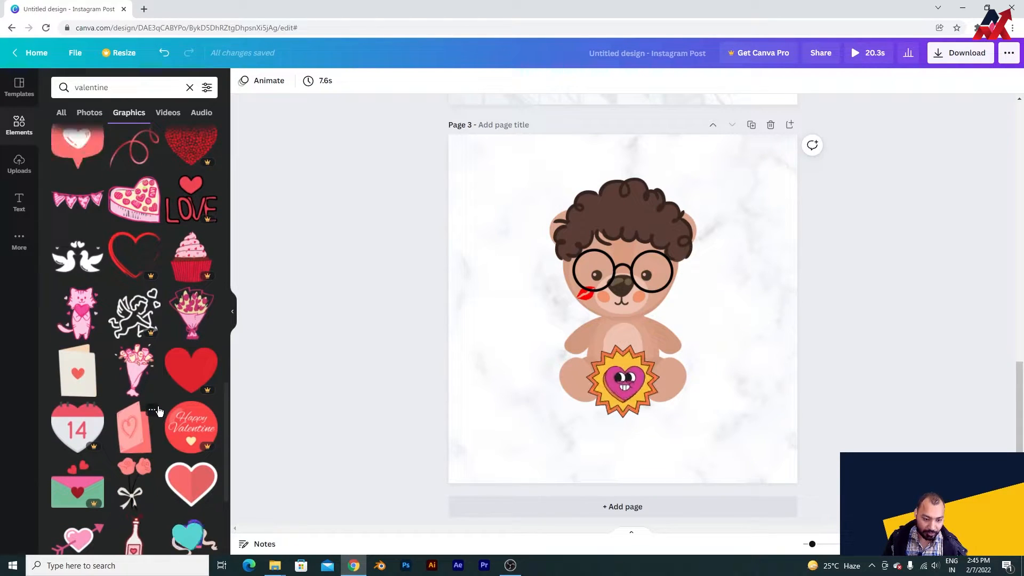
scroll(157, 411, down, 2)
scroll(158, 410, down, 2)
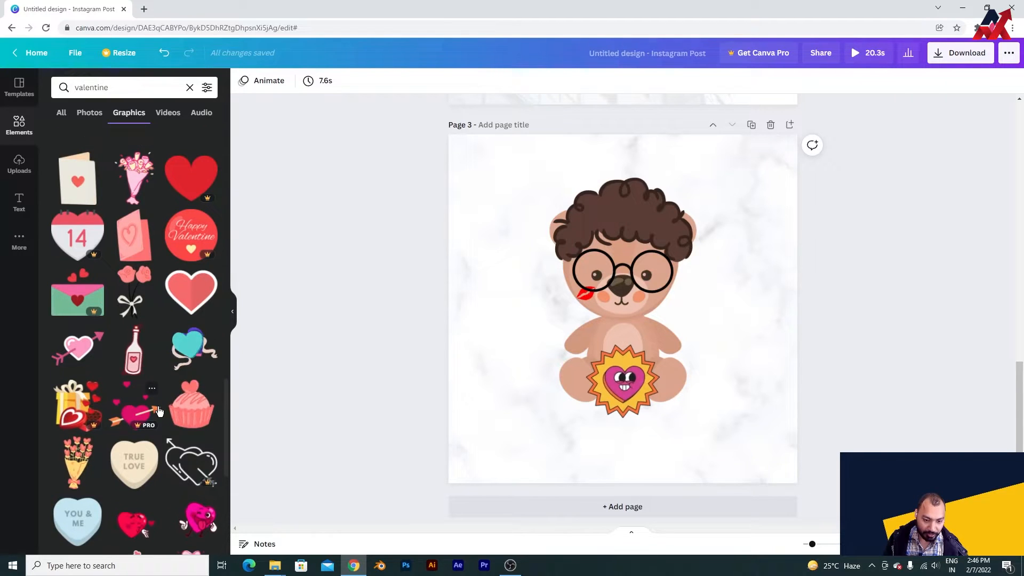
scroll(158, 406, up, 7)
scroll(158, 409, up, 4)
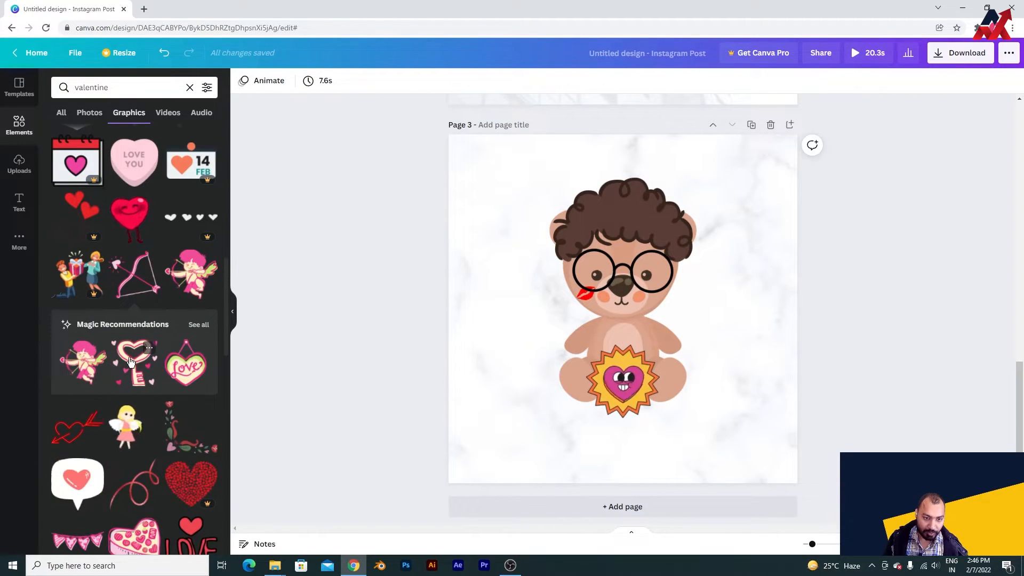
scroll(128, 365, up, 3)
scroll(141, 362, up, 4)
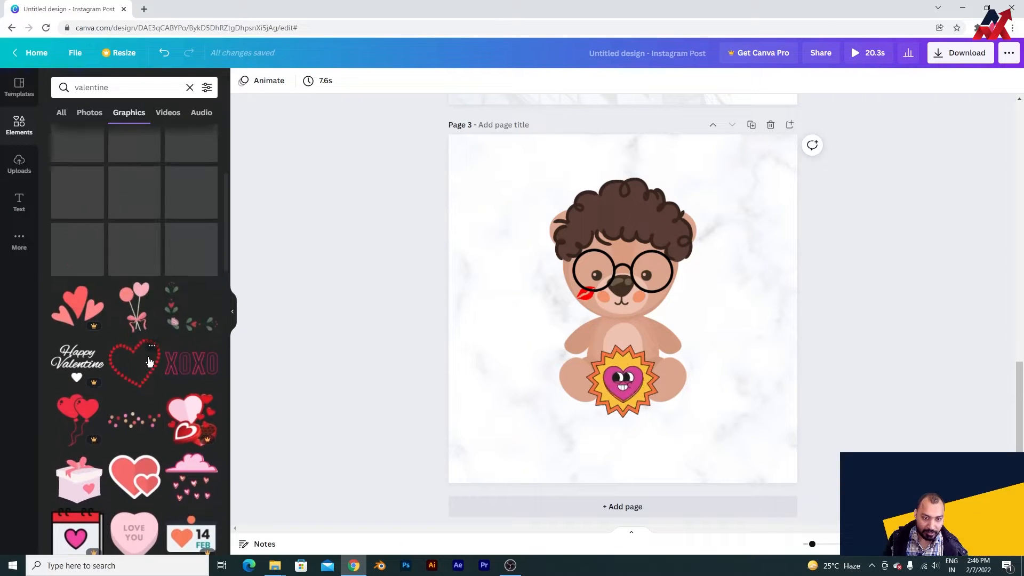
scroll(148, 362, up, 4)
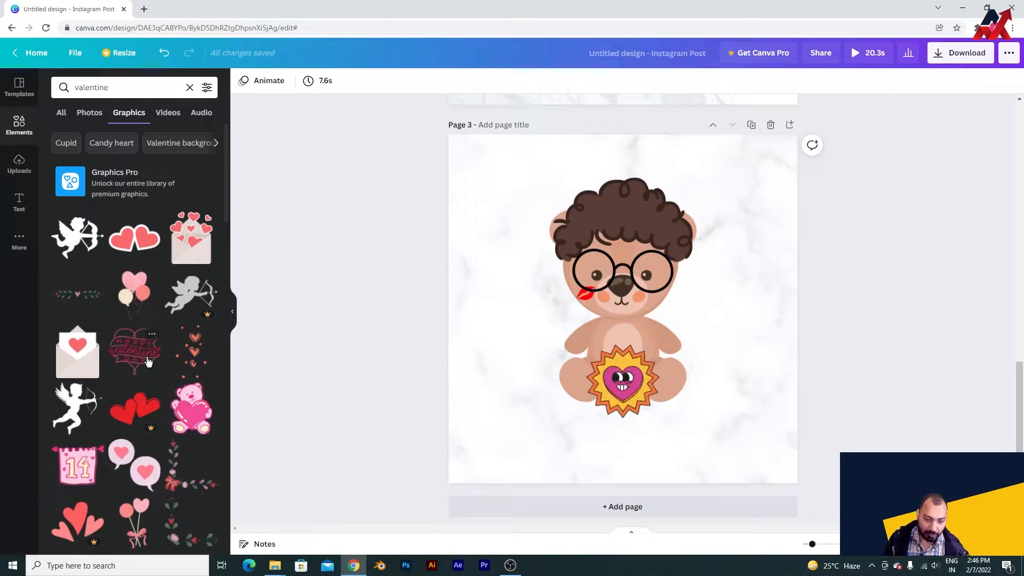
Add the leafy garland with the pink heart to page 3 and centre it across the top of the bear's curly hair.
drag(77, 293, 575, 209)
click(862, 293)
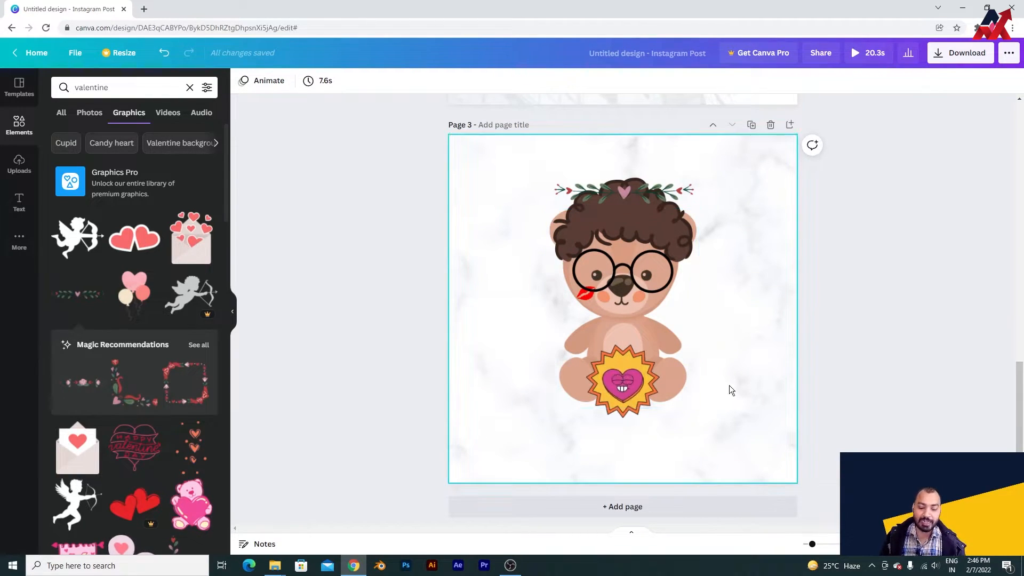
click(639, 380)
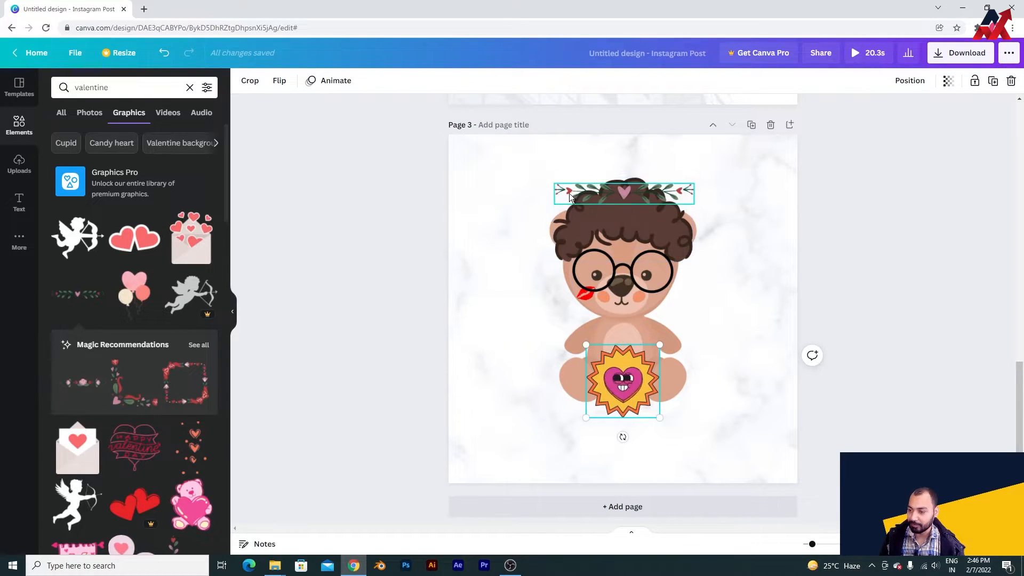
click(633, 194)
drag(636, 194, 638, 192)
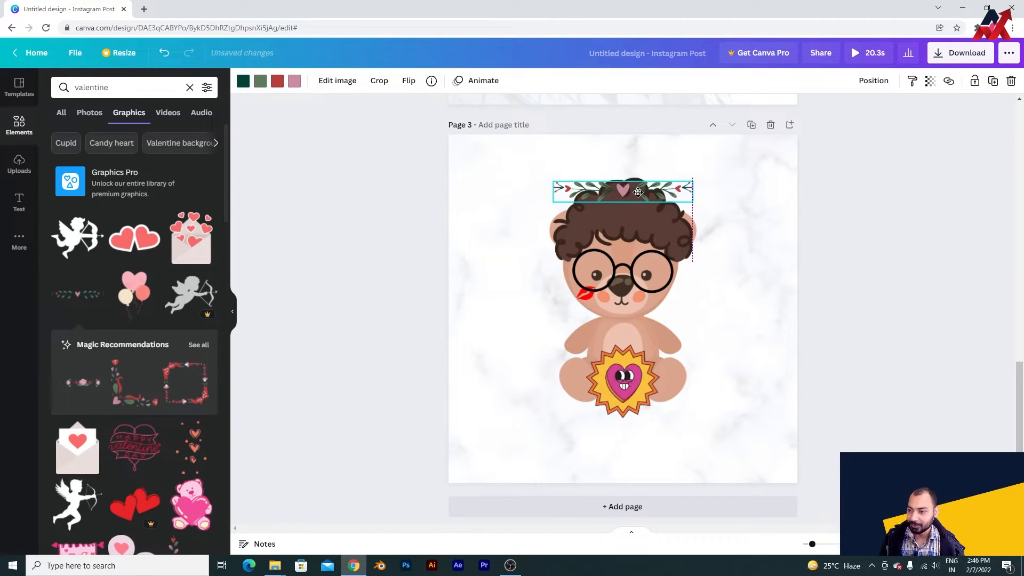
click(850, 319)
Review the tiger and bear artworks and add a blank fourth page after page 3.
scroll(827, 325, up, 1)
scroll(826, 325, up, 10)
scroll(725, 357, down, 3)
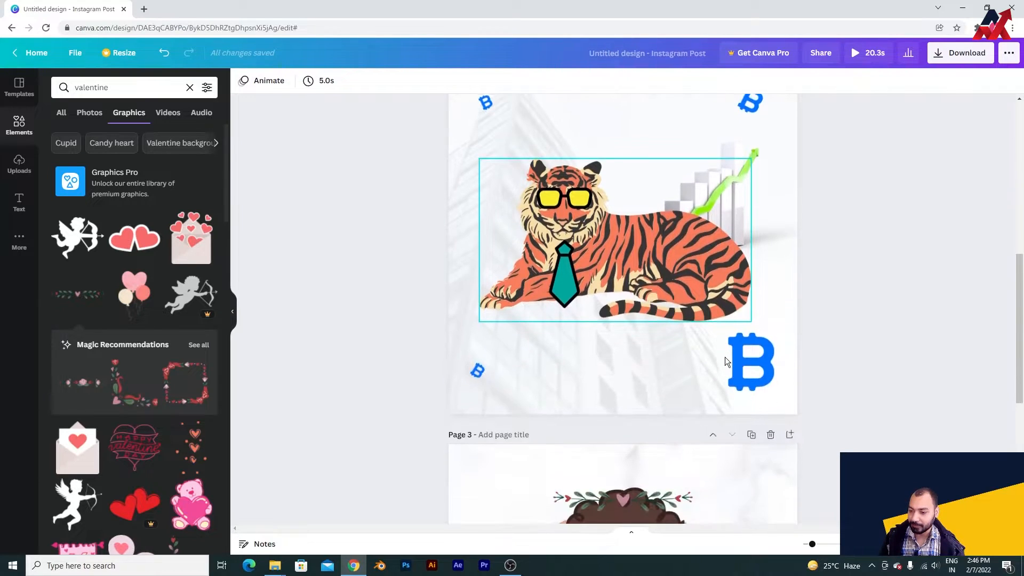
scroll(621, 315, down, 6)
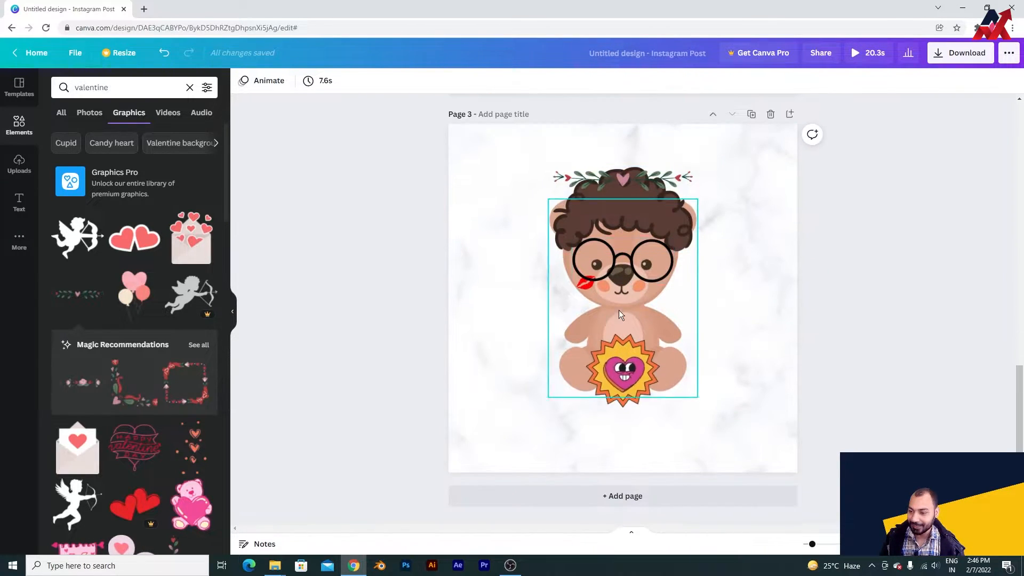
click(695, 497)
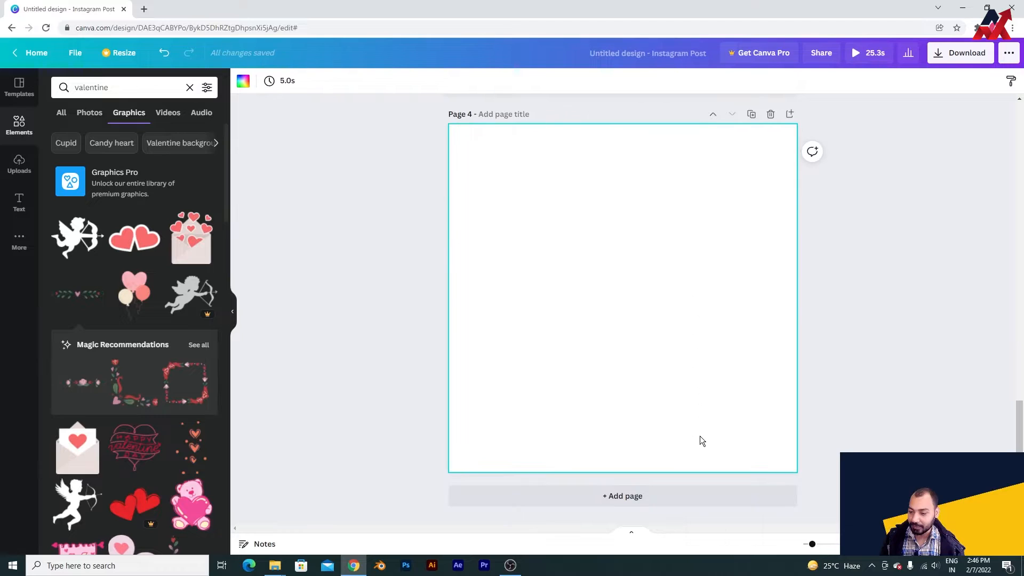
Search the library graphics for "tiger".
scroll(699, 436, up, 1)
click(175, 87)
text(tige)
click(142, 134)
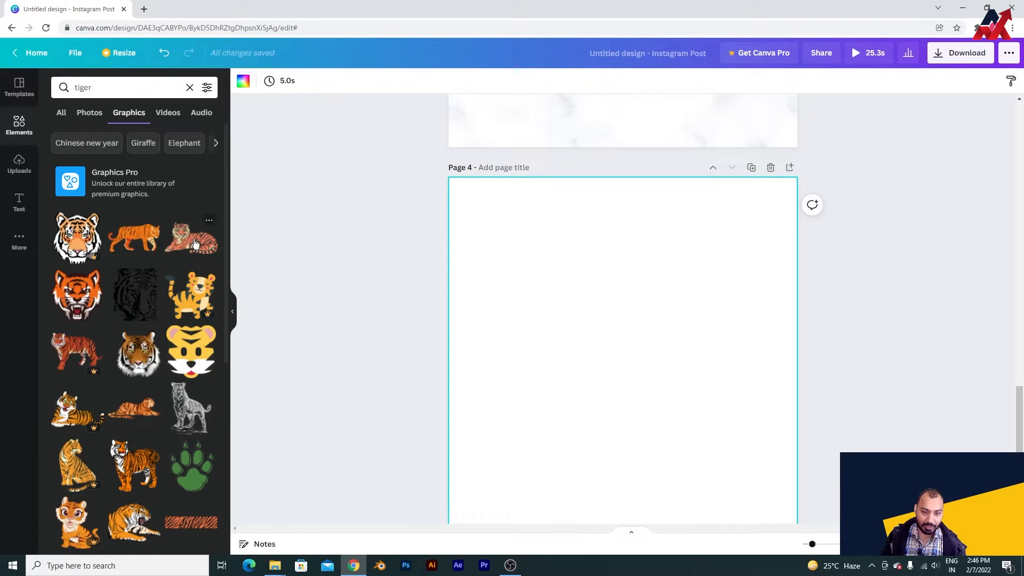
Add the reclining orange tiger graphic to page 4.
click(190, 244)
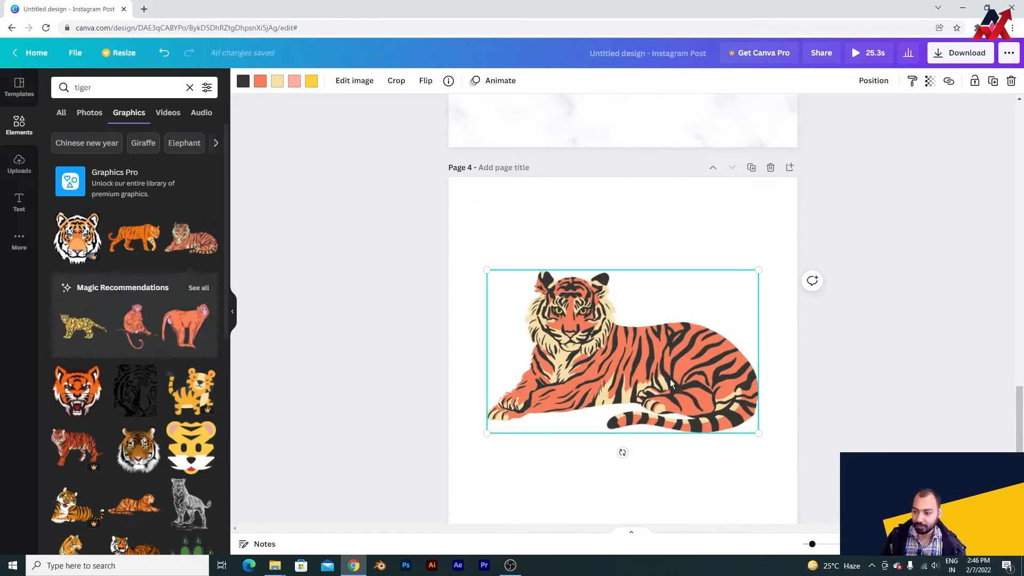
drag(667, 385, 666, 376)
key(ctrl+z)
Check the tiger artwork on page 2 for reference and search the library photos for "corporate".
scroll(672, 350, up, 7)
scroll(673, 345, up, 5)
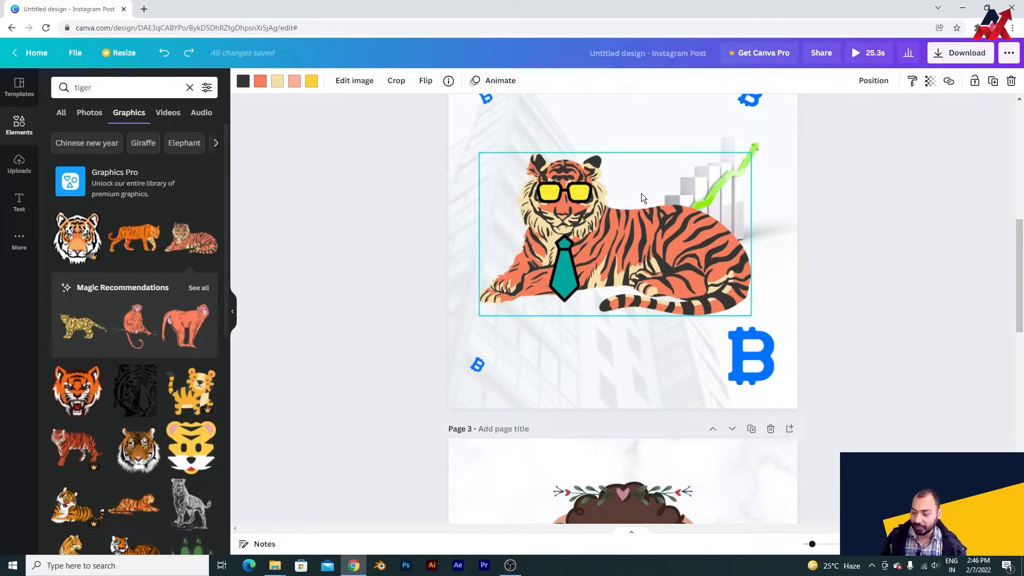
scroll(645, 224, up, 2)
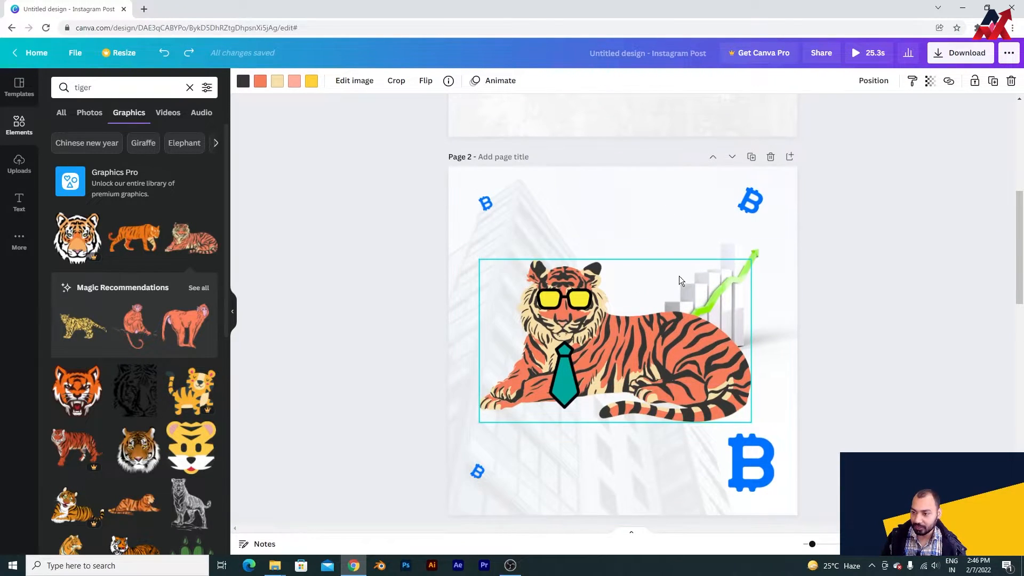
click(762, 198)
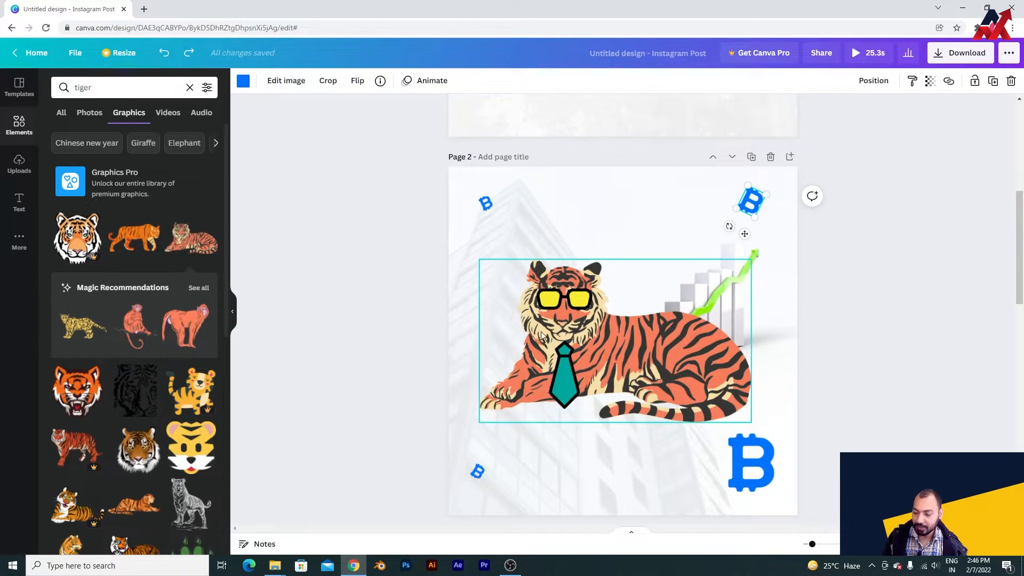
click(124, 94)
text(corporate)
key(Return)
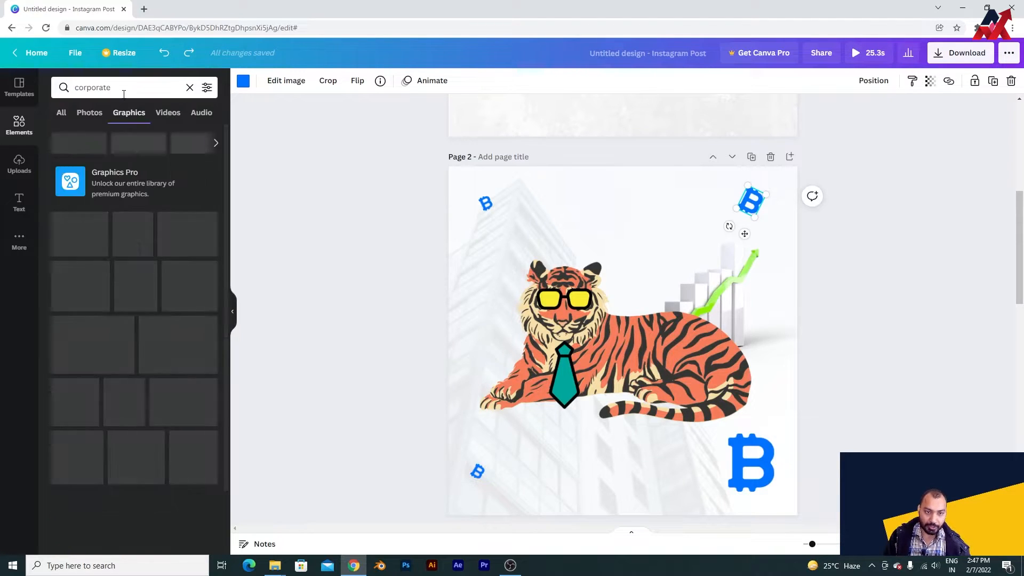
click(88, 113)
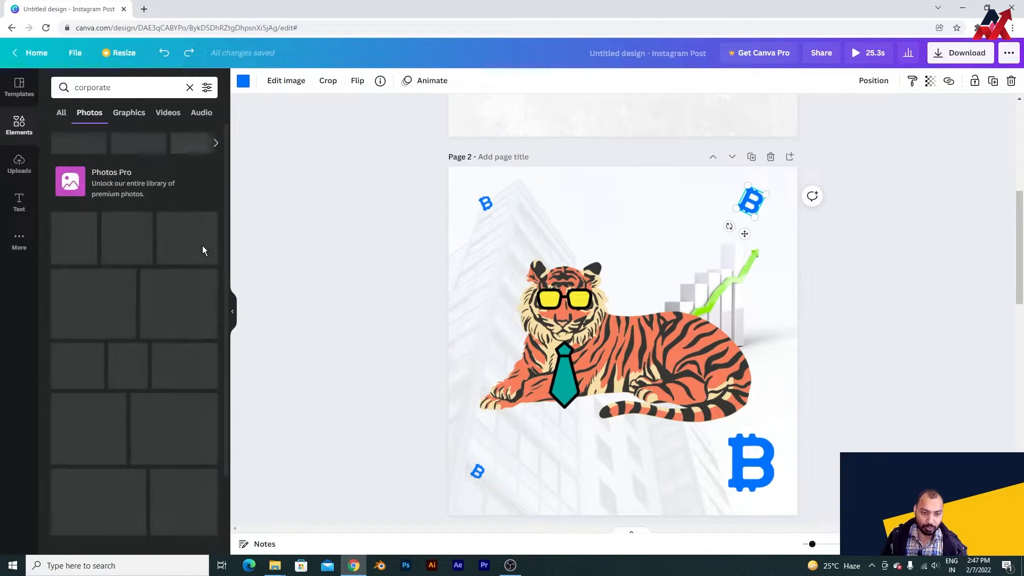
Add the upward-view glass skyscraper photo to page 4 and enlarge it to cover the whole page.
scroll(512, 337, down, 15)
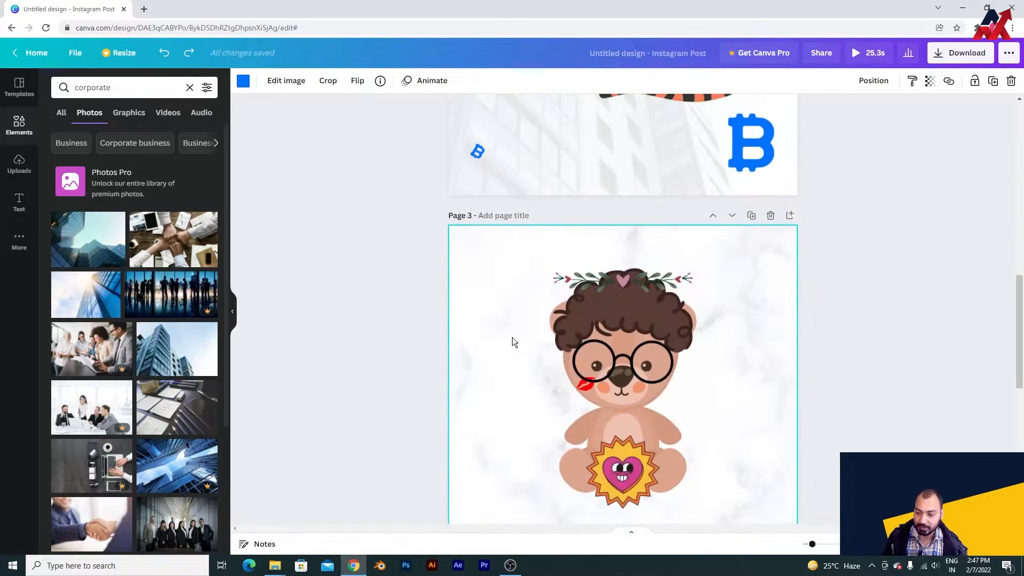
click(484, 194)
drag(102, 235, 693, 297)
drag(763, 195, 809, 122)
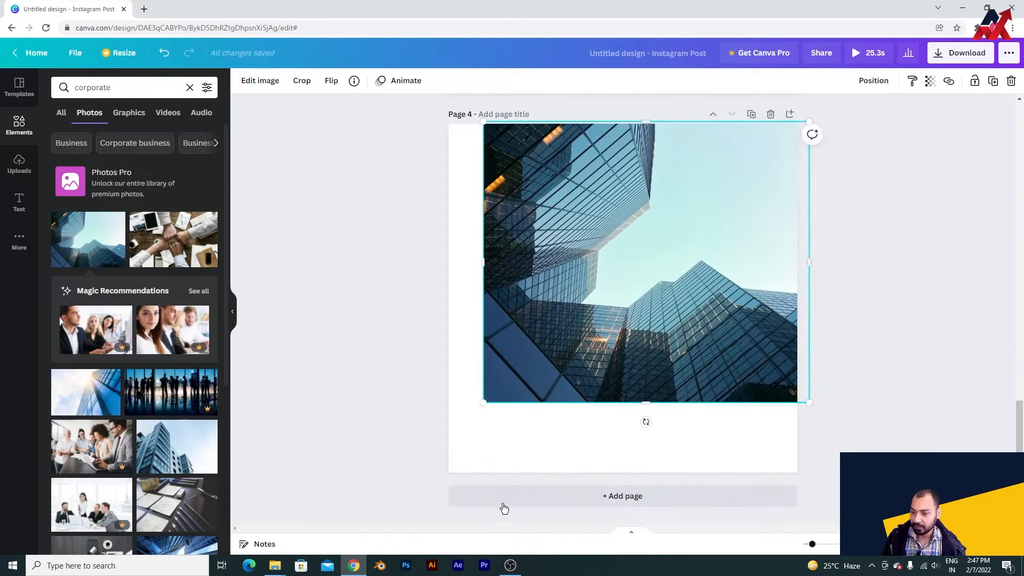
drag(474, 411, 412, 494)
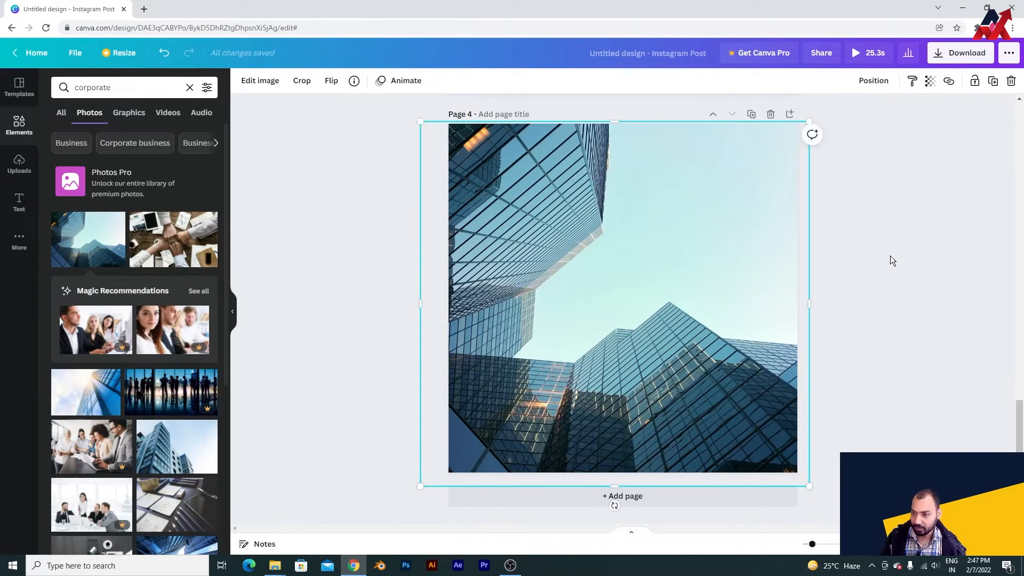
Set the skyscraper photo's transparency to 10 and send it to the back, behind the tiger.
click(930, 82)
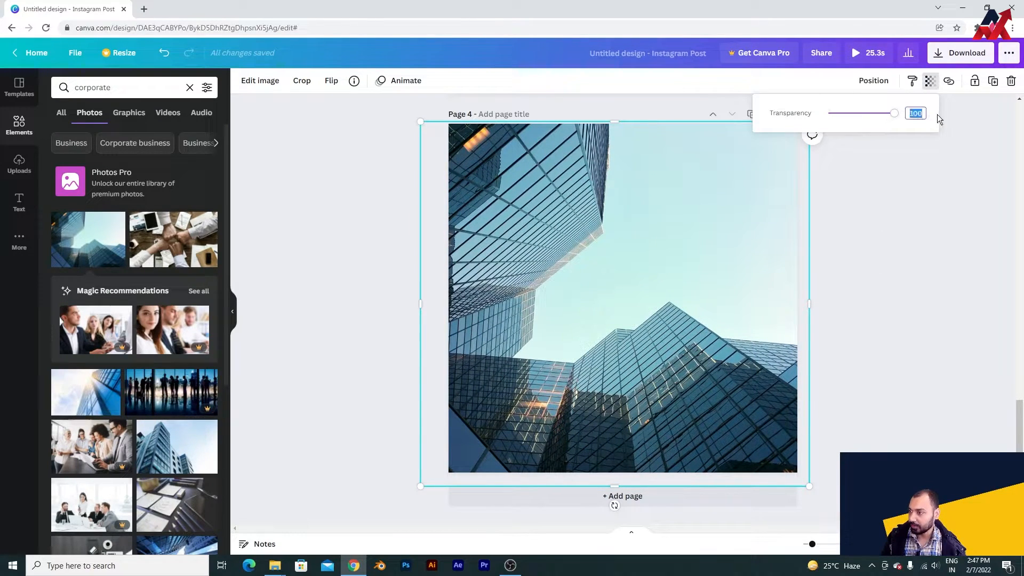
text(10)
key(Return)
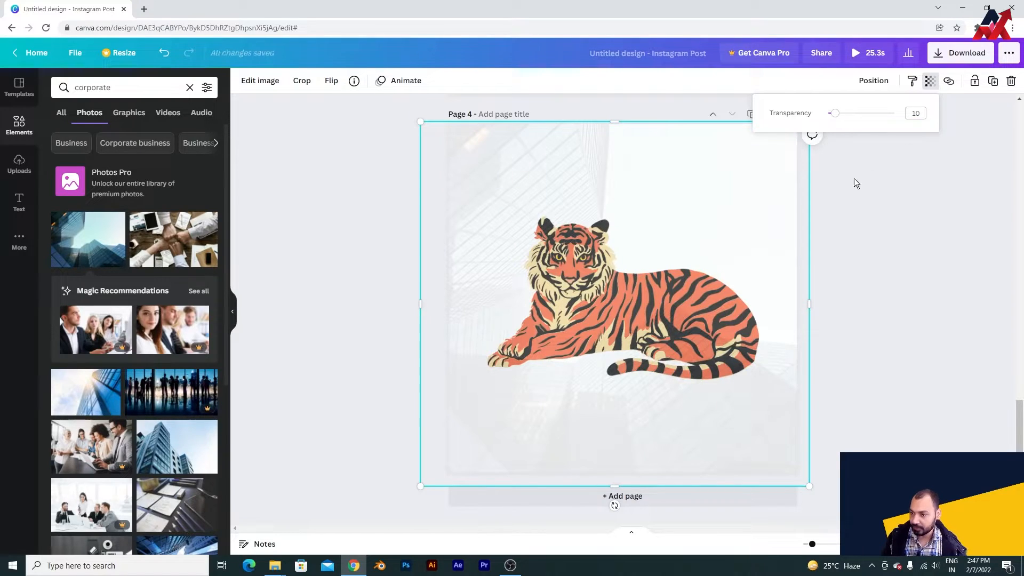
right_click(727, 209)
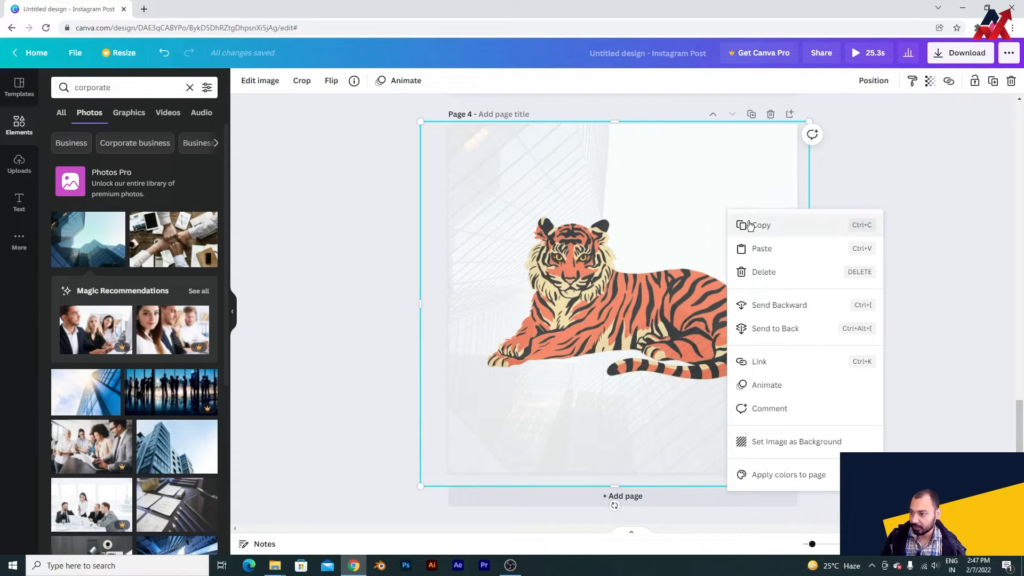
click(799, 329)
click(886, 308)
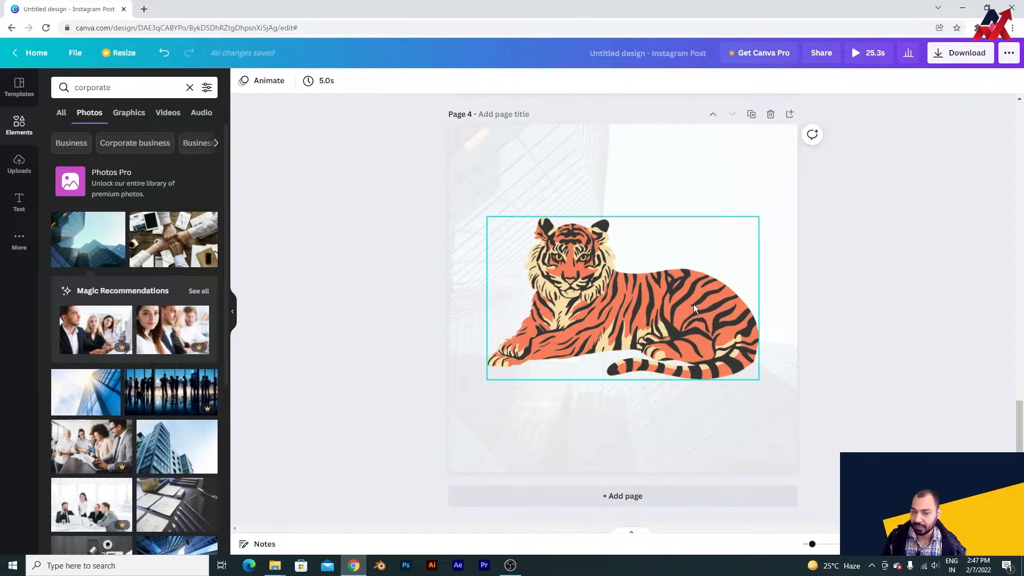
Search the library photos for "graph" and add the bar chart with the rising green arrow to page 4 over the tiger's back.
click(134, 91)
text(graph)
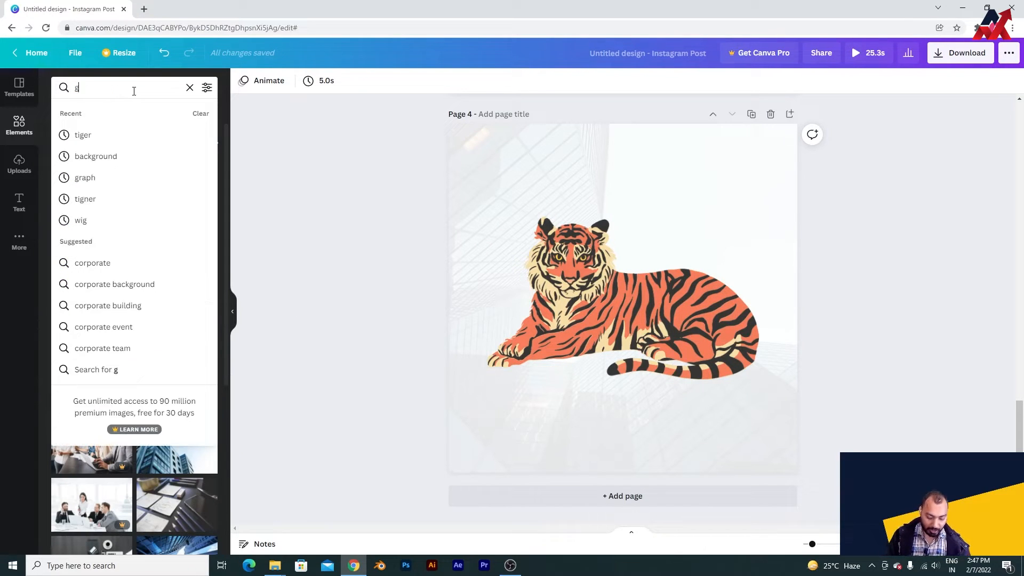
key(Return)
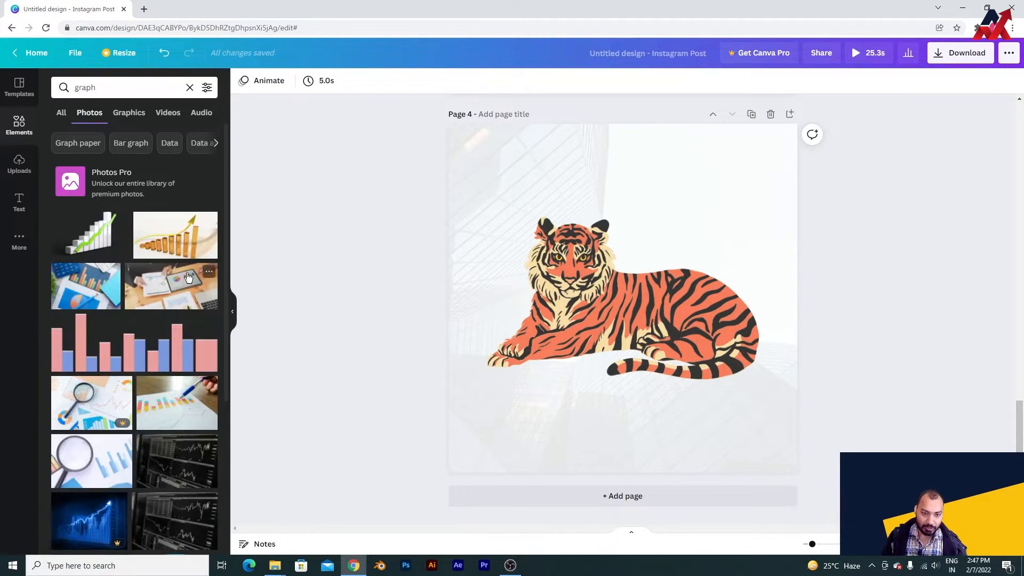
drag(92, 235, 633, 246)
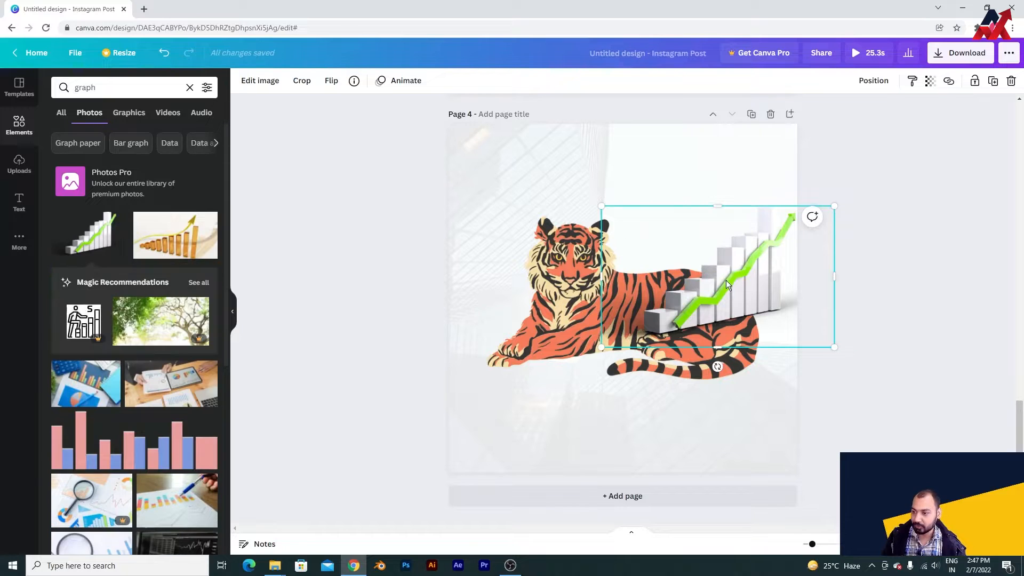
drag(680, 274, 672, 274)
Send the bar chart to the back and shift it against page 4's right edge, rising behind the tiger's back.
right_click(673, 273)
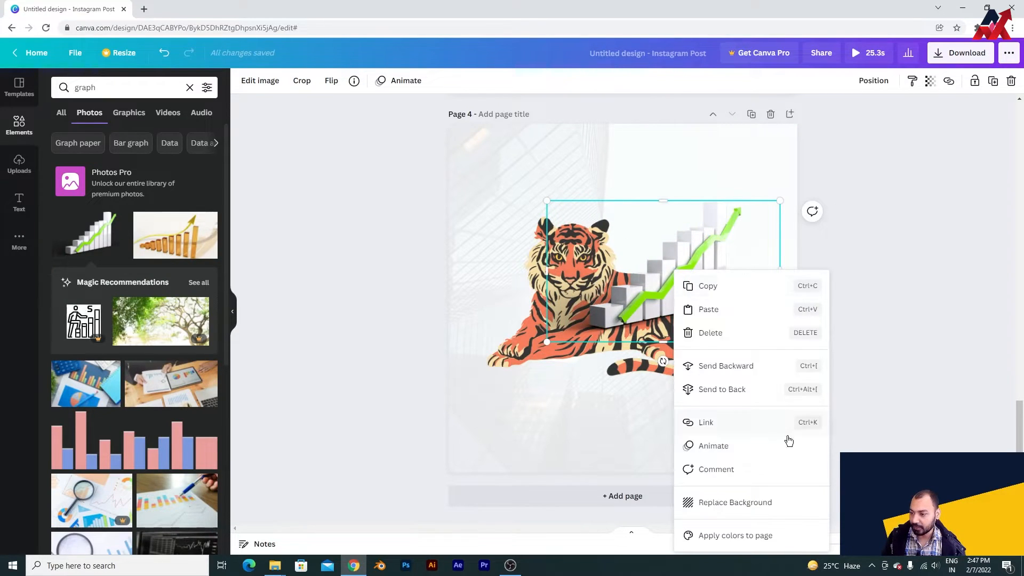
click(790, 389)
click(738, 223)
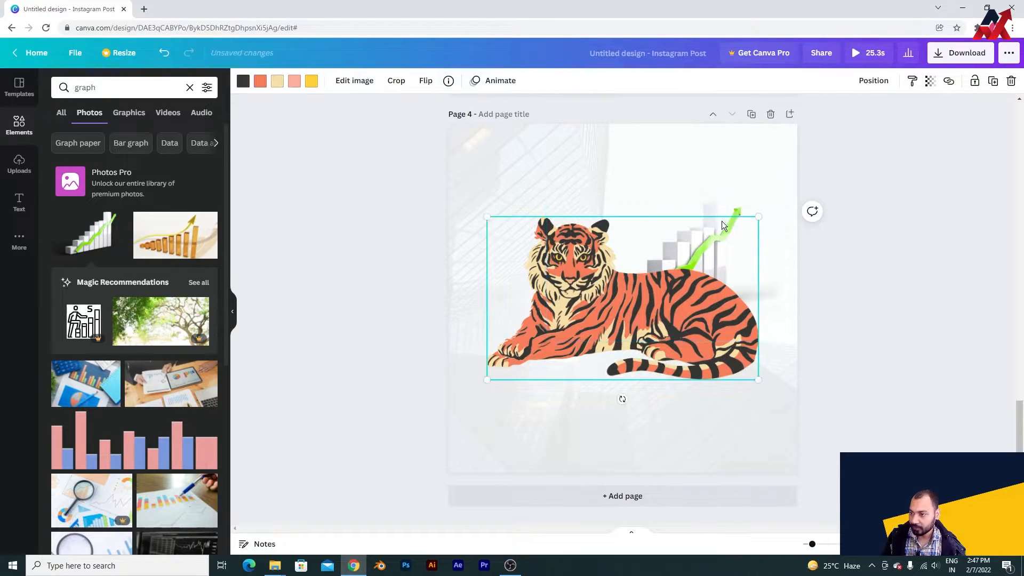
key(ctrl+z)
click(724, 210)
drag(723, 210, 740, 210)
click(110, 91)
text(goog)
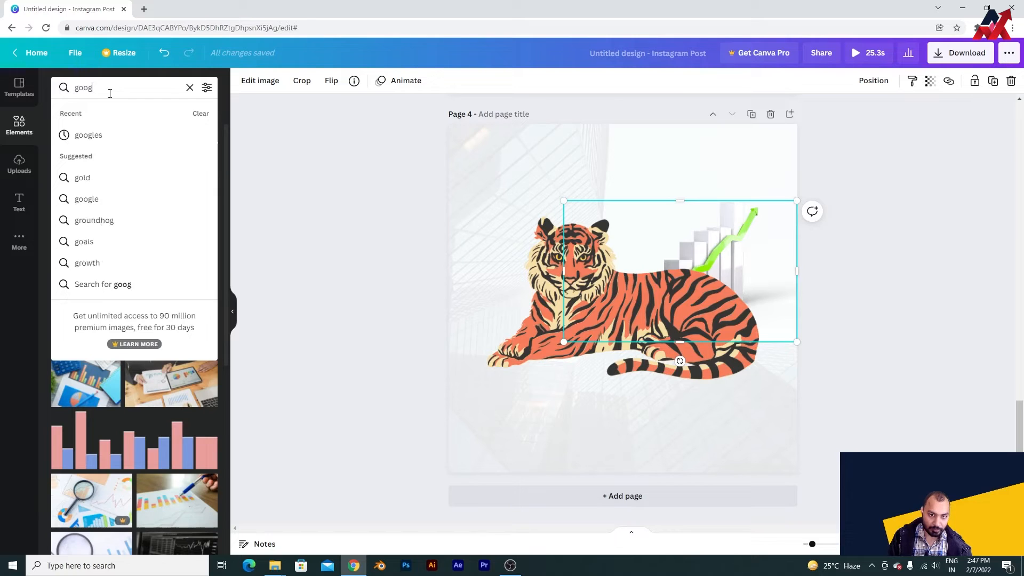
text(le)
key(Return)
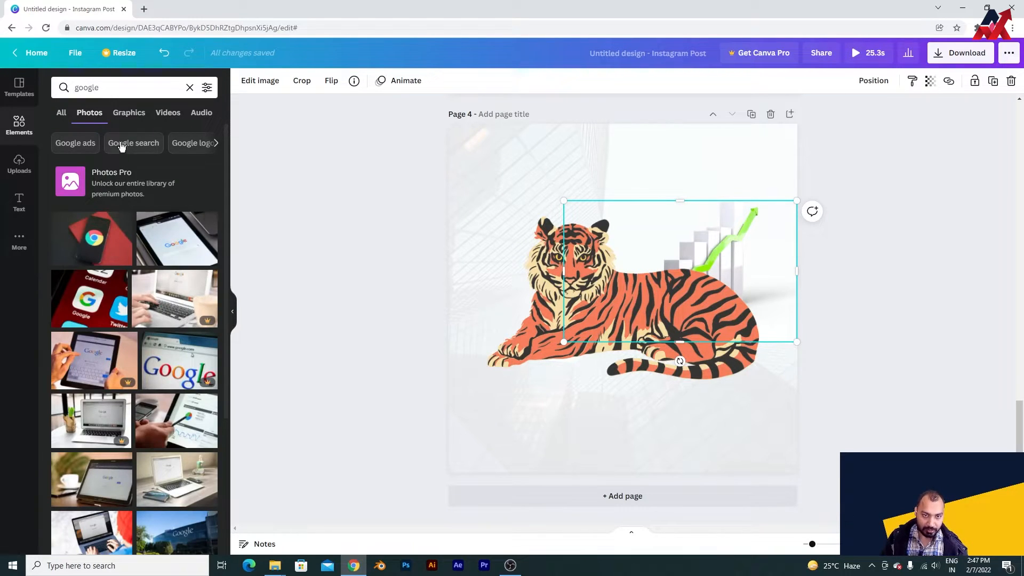
Search the library graphics for "goggle".
click(110, 88)
text(goggle)
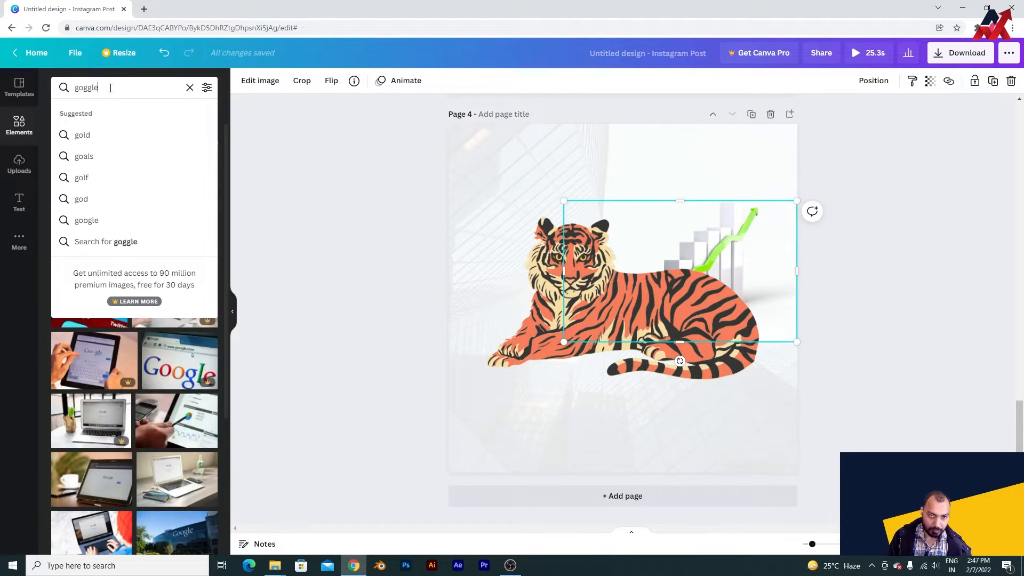
key(Return)
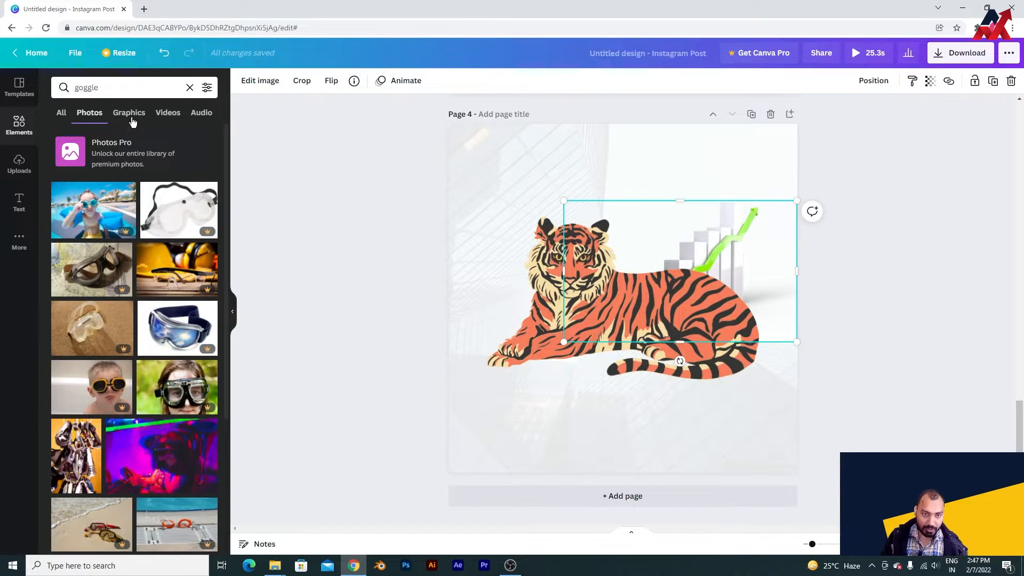
click(129, 112)
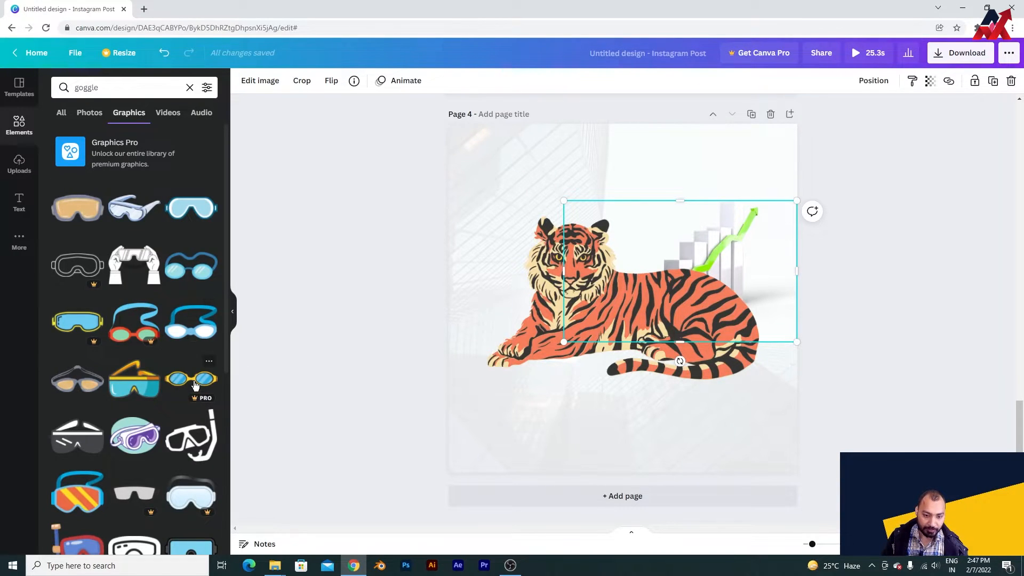
Add the grey-framed goggles with the orange lens to page 4 and fit them over the tiger's eyes.
scroll(197, 414, down, 6)
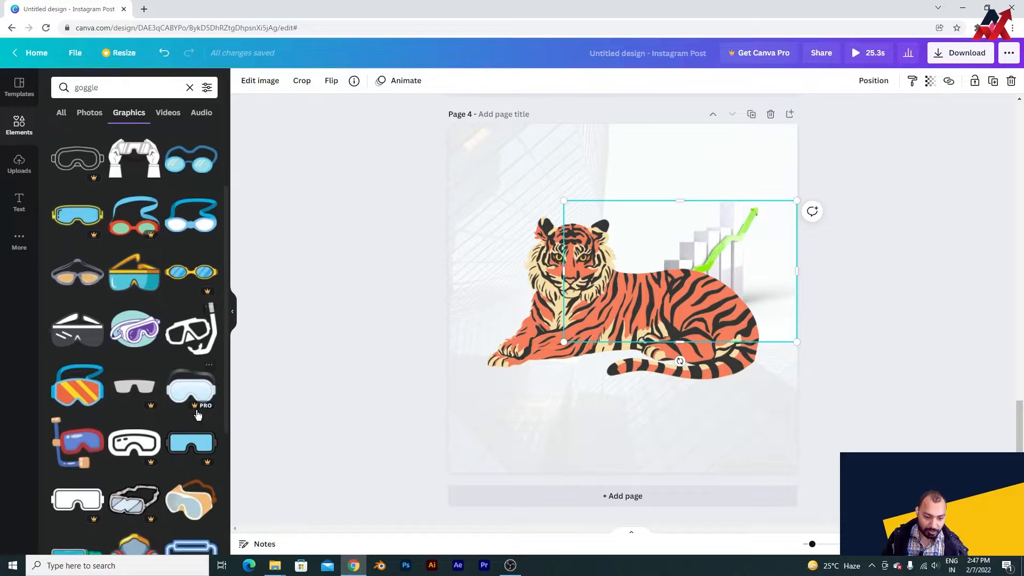
scroll(197, 415, down, 8)
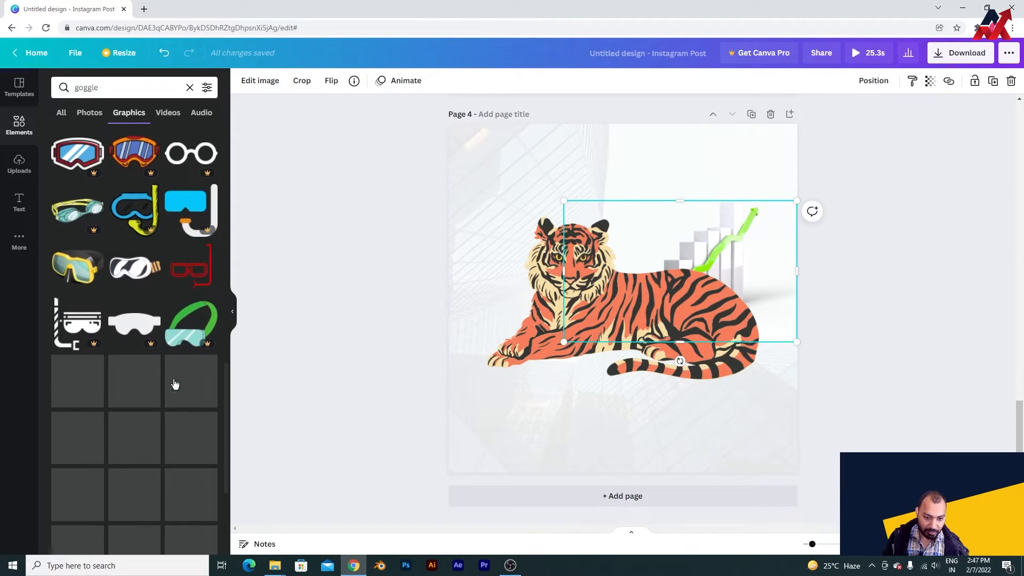
scroll(174, 391, down, 3)
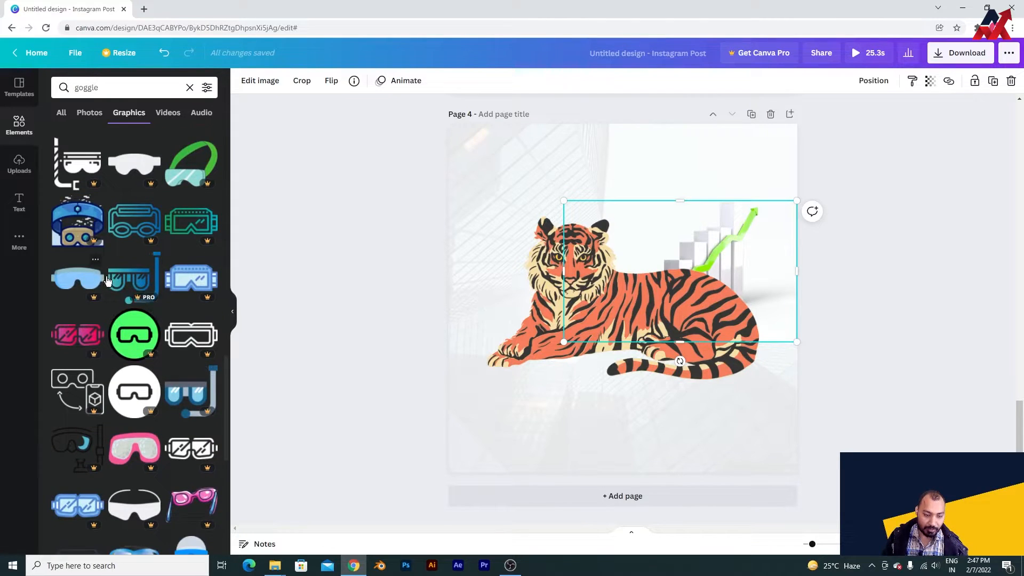
scroll(108, 289, down, 2)
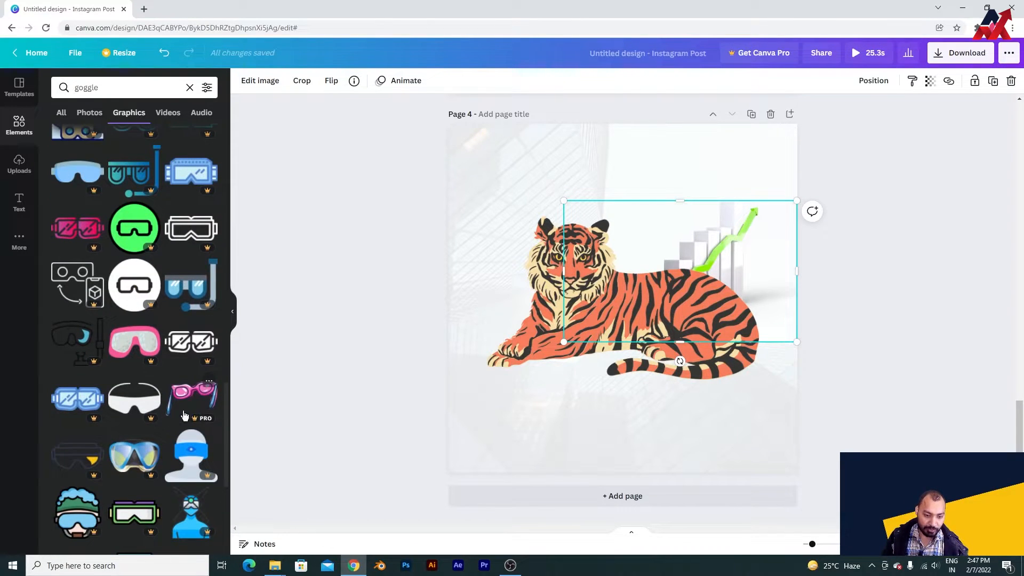
scroll(80, 372, down, 3)
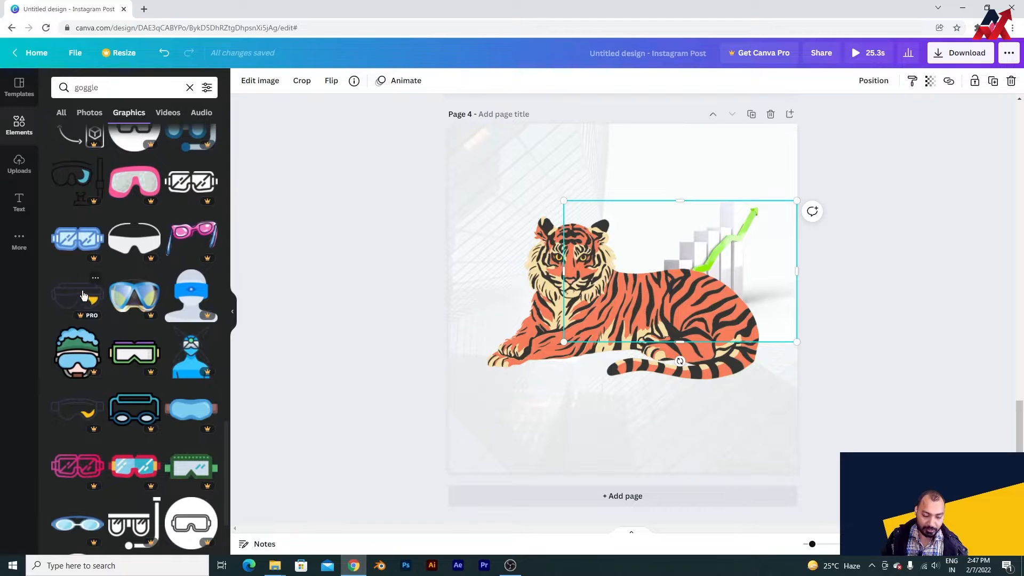
scroll(106, 367, down, 5)
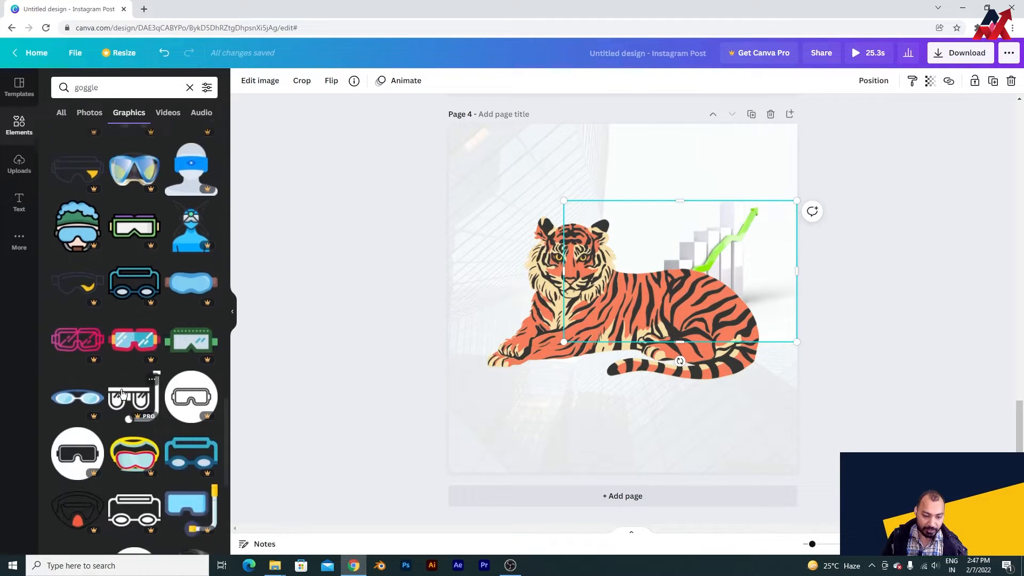
scroll(151, 377, down, 5)
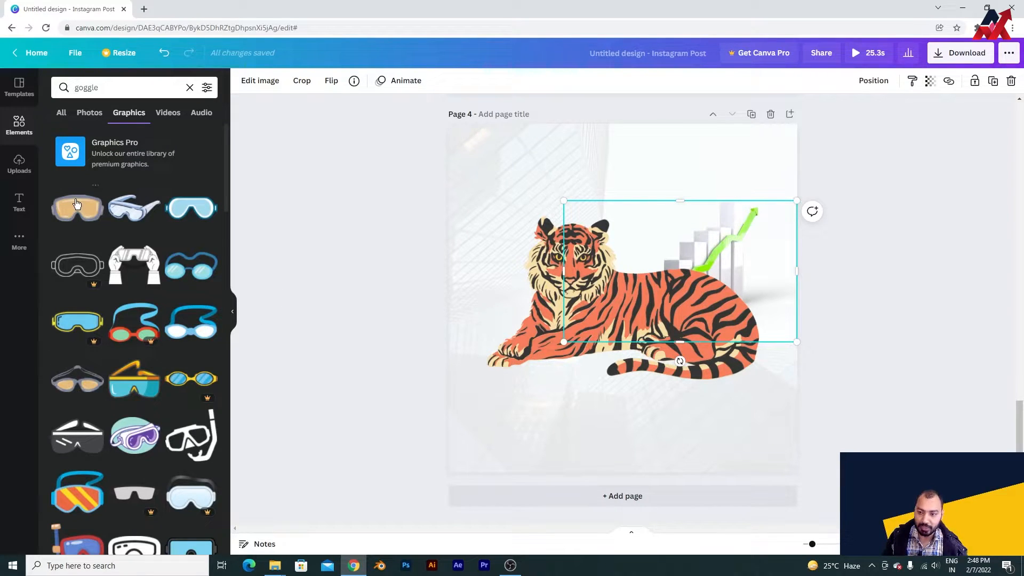
click(76, 205)
drag(691, 335, 579, 247)
click(839, 401)
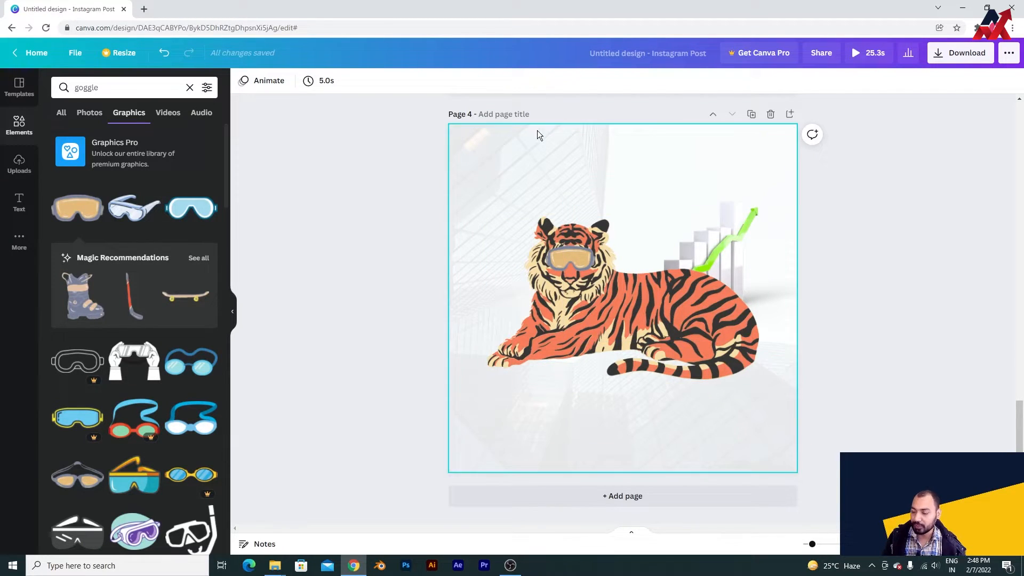
Compare page 4's tiger with the bear on page 3 and search the library graphics for "tie".
scroll(761, 271, up, 5)
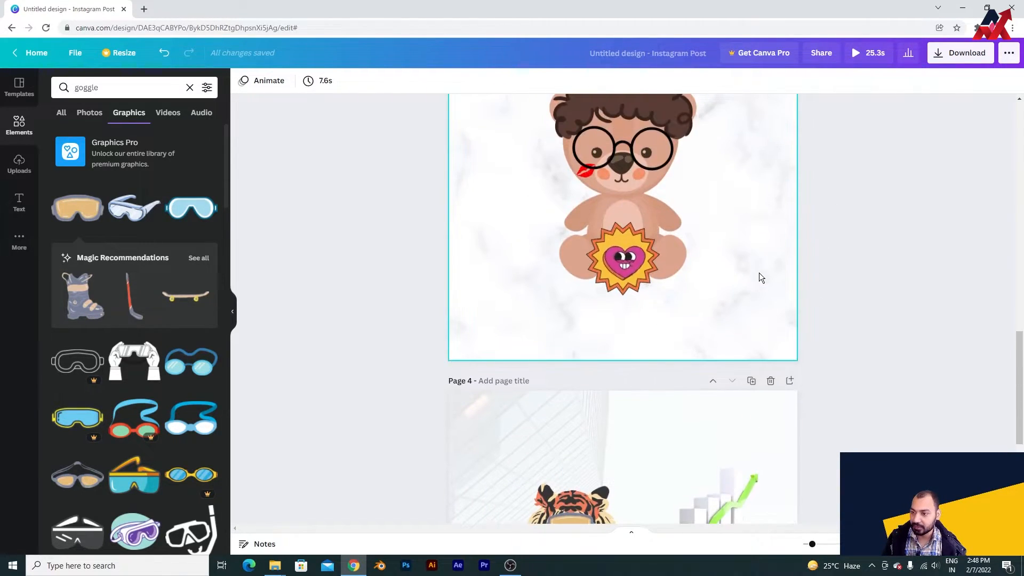
scroll(760, 273, down, 4)
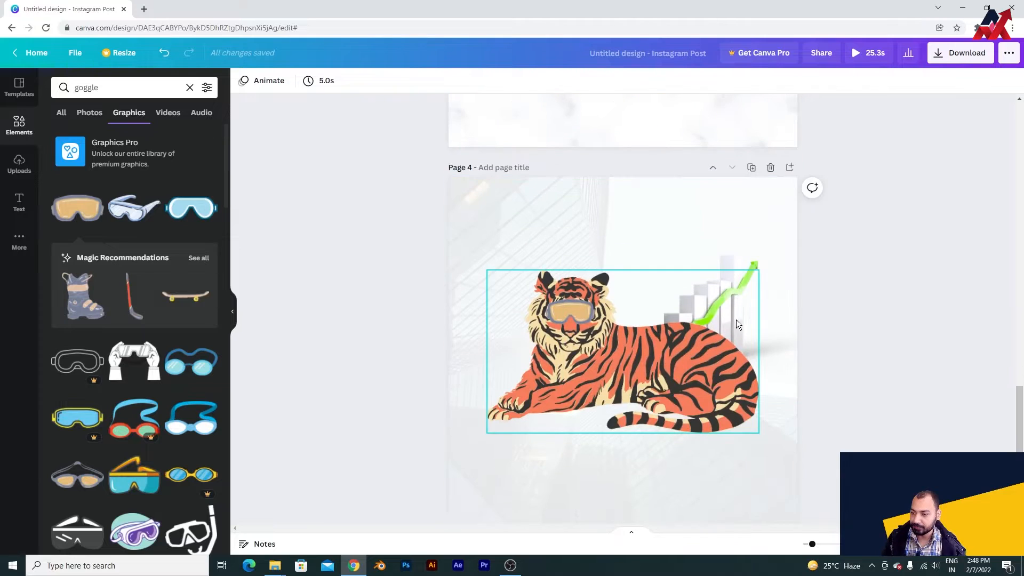
click(153, 94)
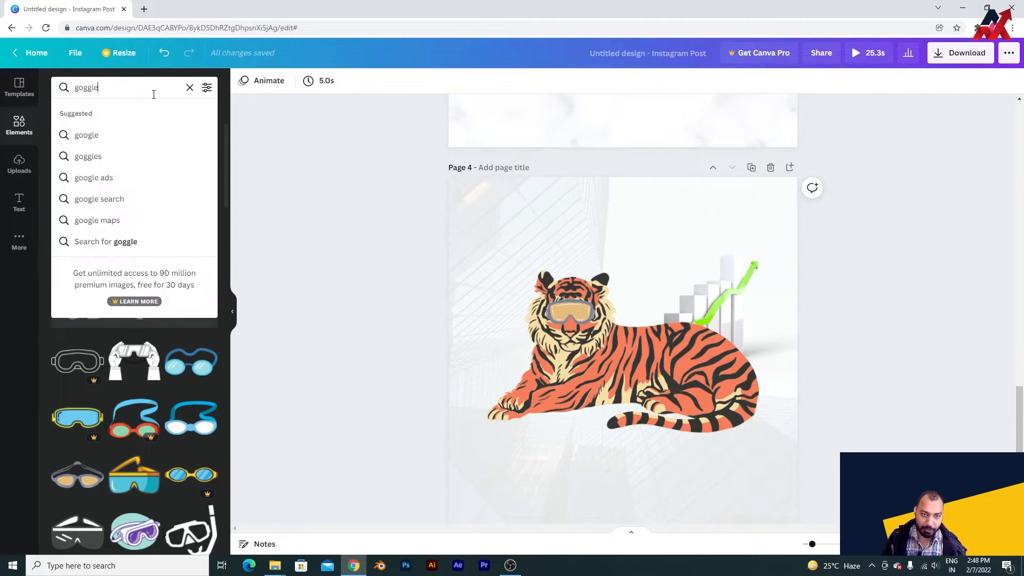
text(tie)
key(Return)
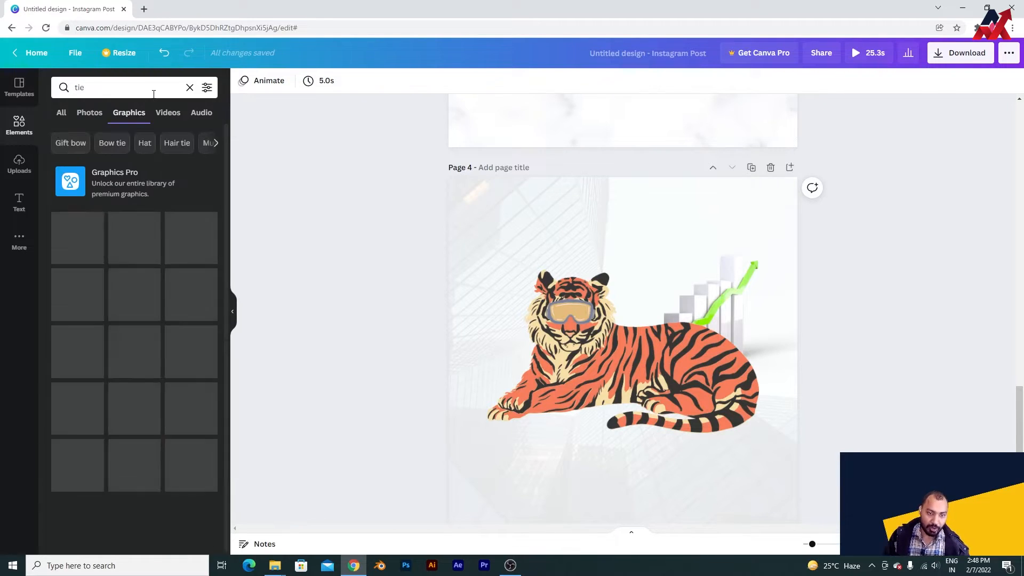
Add the teal tie beneath the tiger's chin on page 4 and compare the result with the tiger on page 2.
drag(77, 298, 579, 376)
click(929, 428)
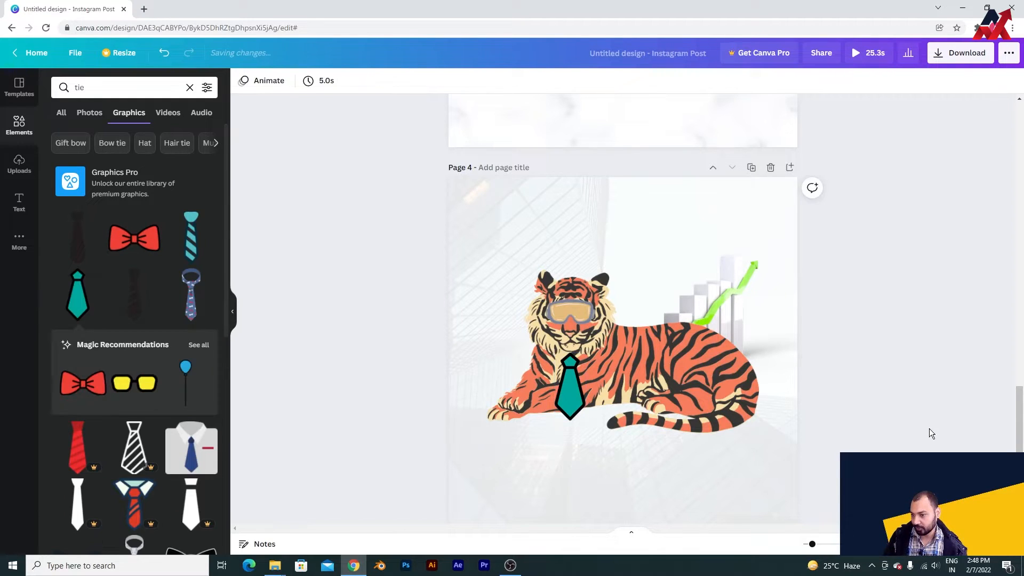
scroll(927, 427, up, 5)
scroll(772, 322, up, 4)
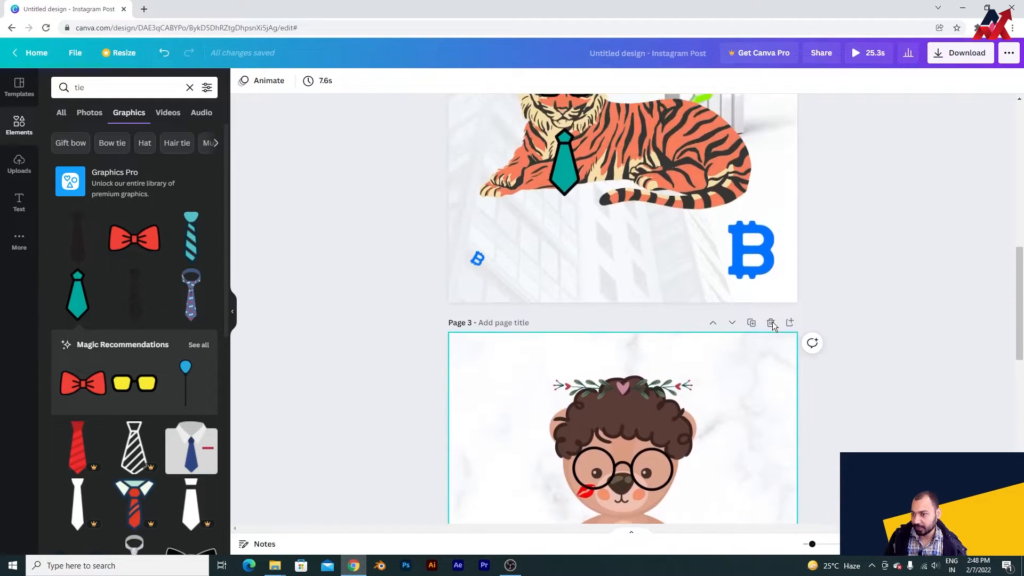
scroll(772, 323, down, 5)
scroll(770, 323, down, 7)
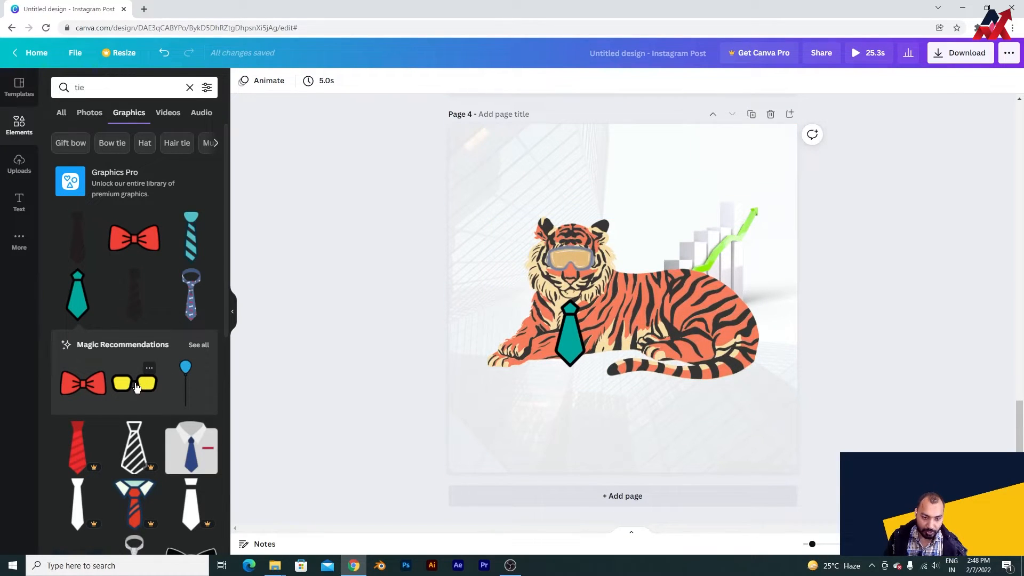
Replace the goggles on page 4's tiger with the black-framed yellow glasses, placed over its eyes.
click(568, 341)
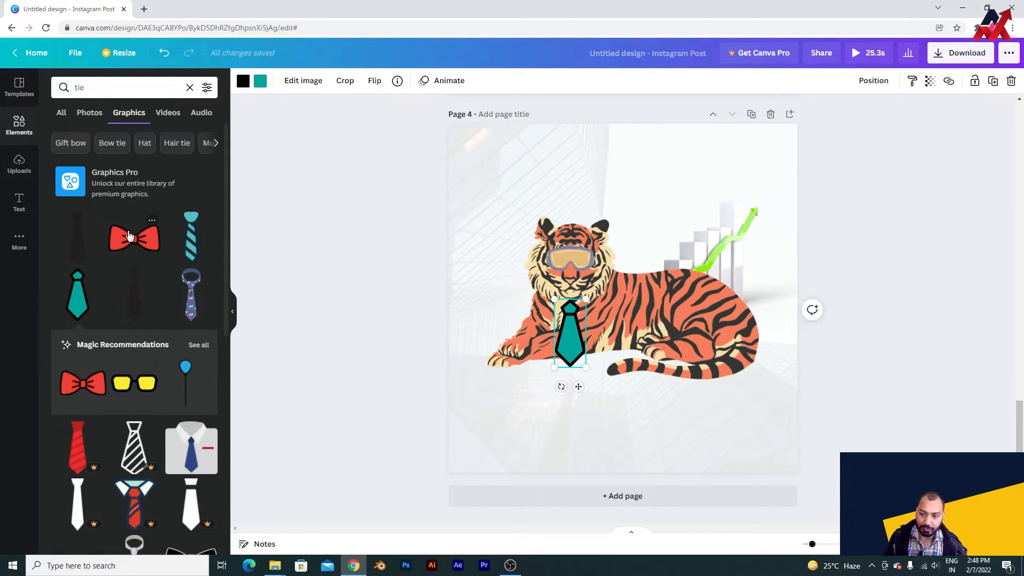
click(580, 269)
drag(135, 391, 583, 255)
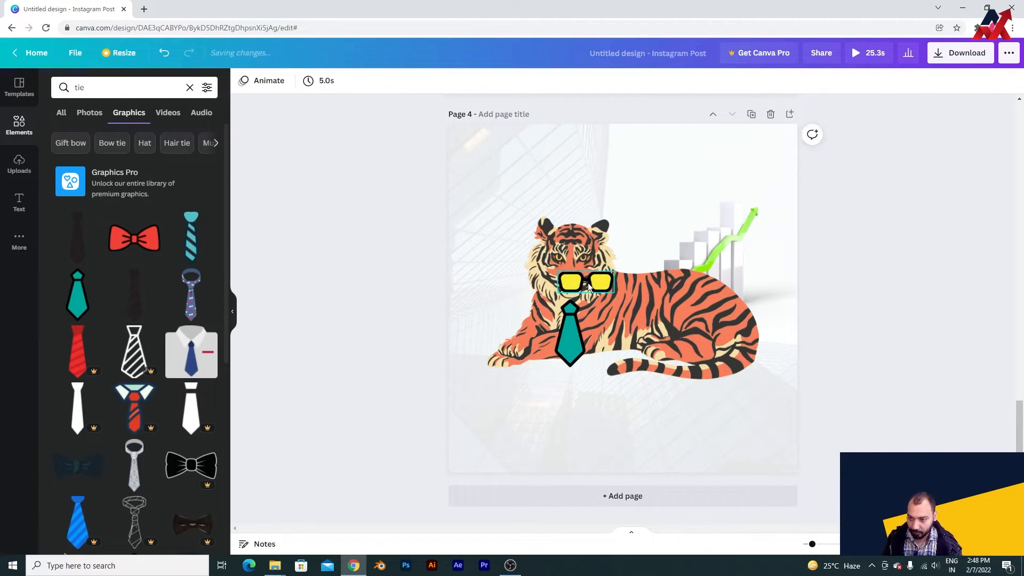
click(845, 326)
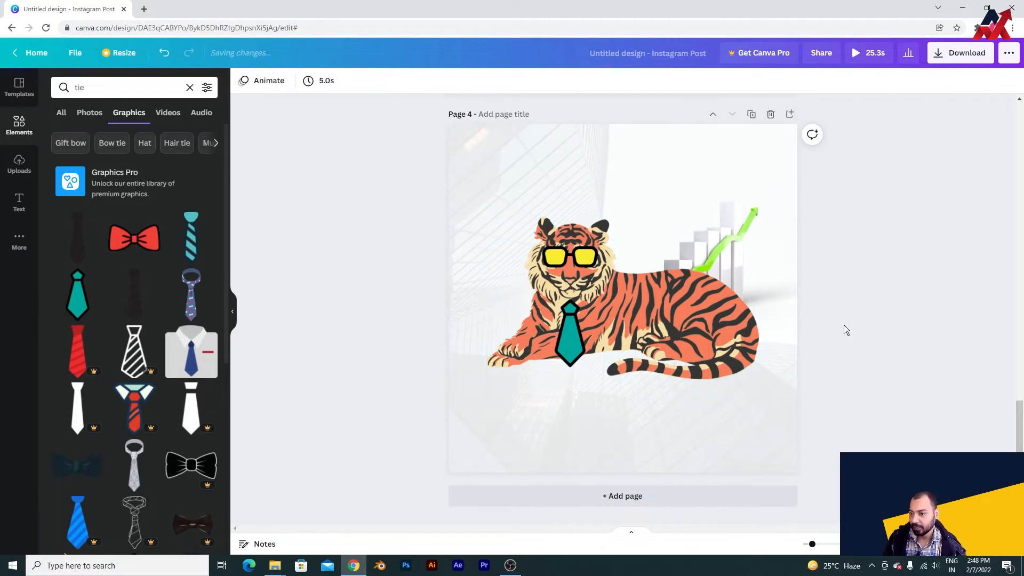
Search the library graphics for "bitcoin" and find the solid blue bitcoin symbol.
click(133, 81)
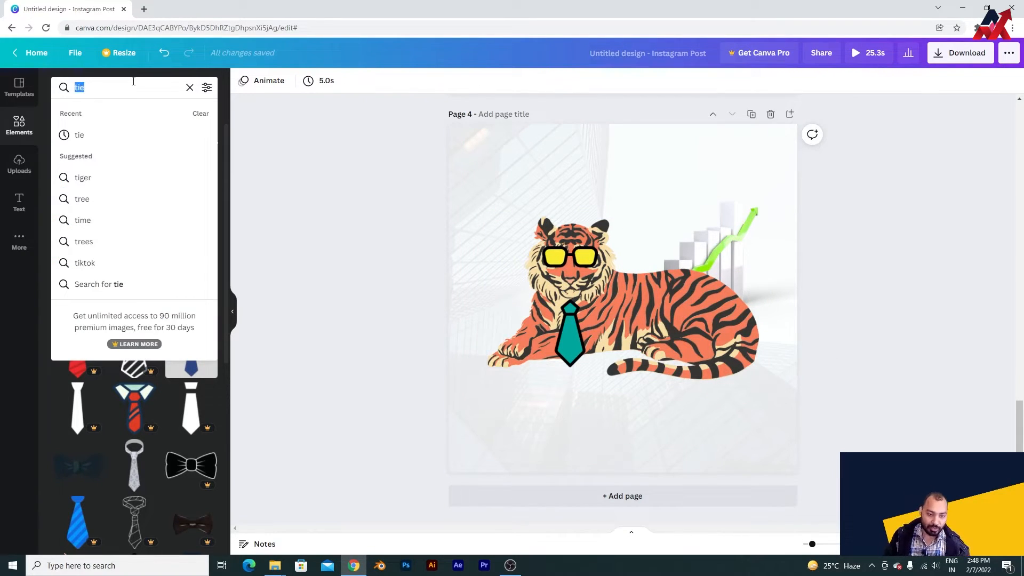
text(bitcoin)
key(Return)
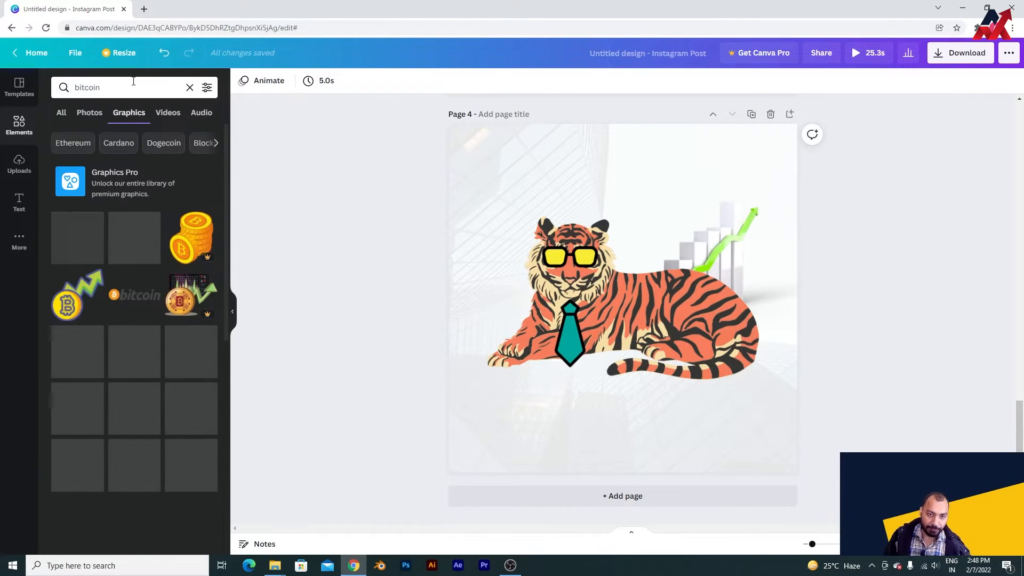
scroll(171, 367, down, 3)
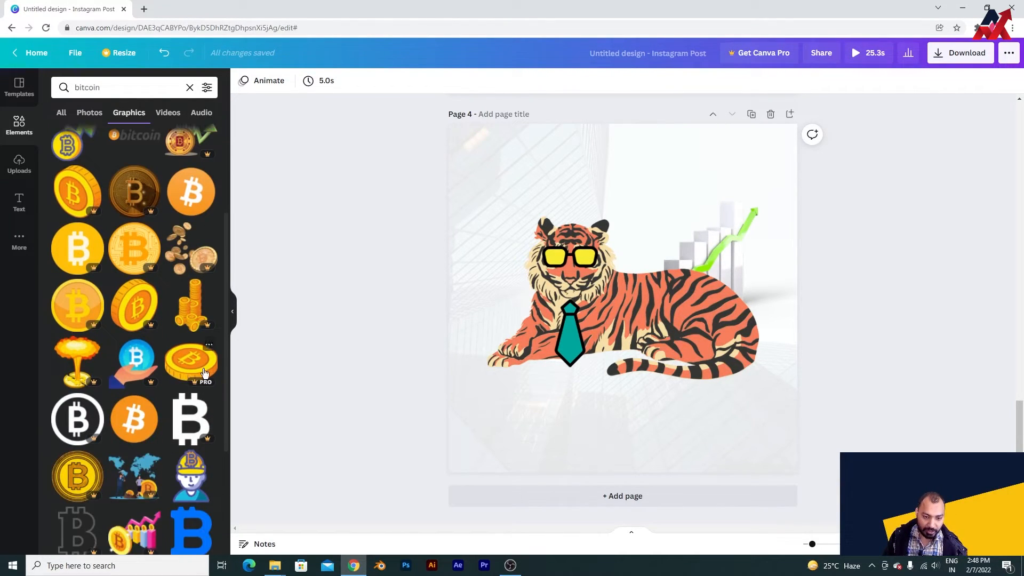
scroll(153, 360, down, 2)
scroll(177, 396, down, 1)
Place four tilted blue bitcoin symbols on page 4: upper-left corner, above the chart, lower-left corner, and a larger one in the lower-right corner.
drag(190, 374, 686, 470)
drag(661, 446, 719, 431)
drag(720, 476, 471, 448)
key(ctrl+z)
click(898, 304)
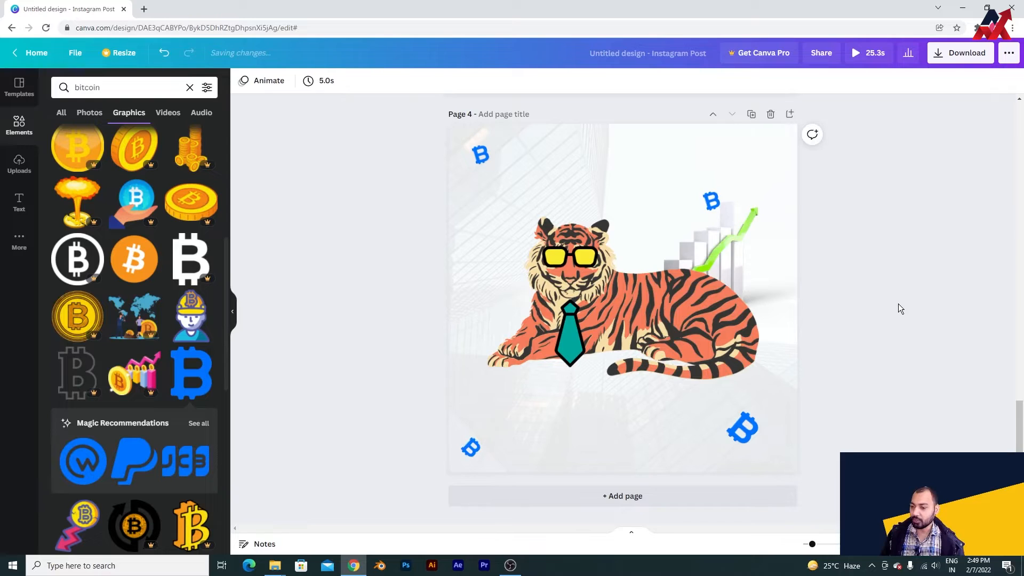
Add page 5 and search the library for "valentine", showing photos.
click(667, 497)
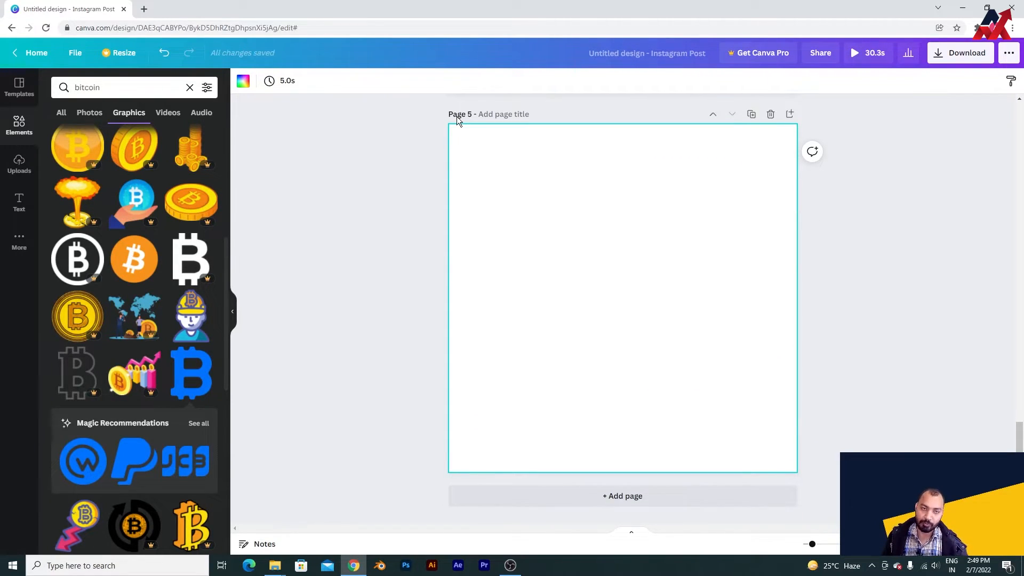
click(111, 86)
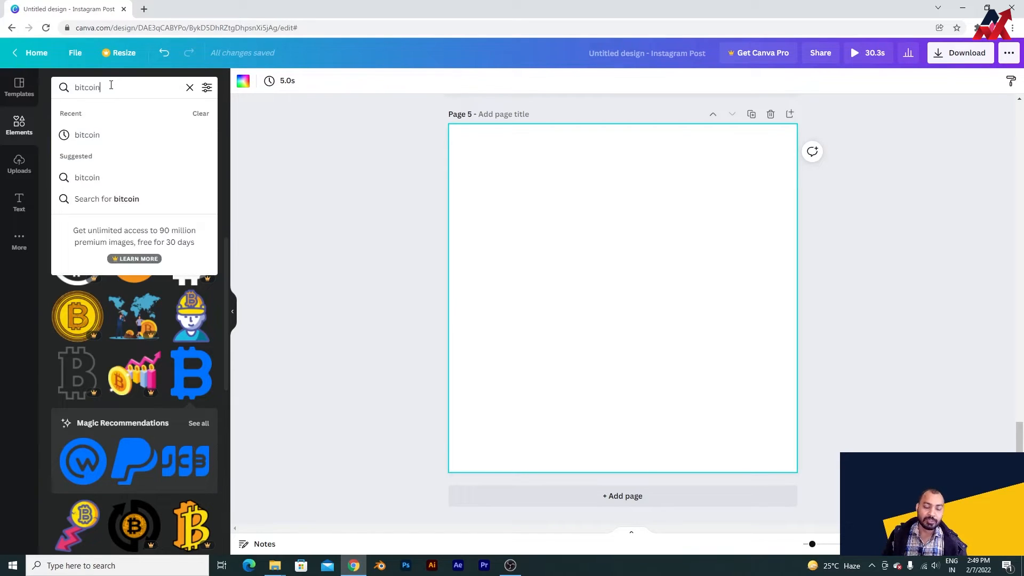
text(valentine)
key(Return)
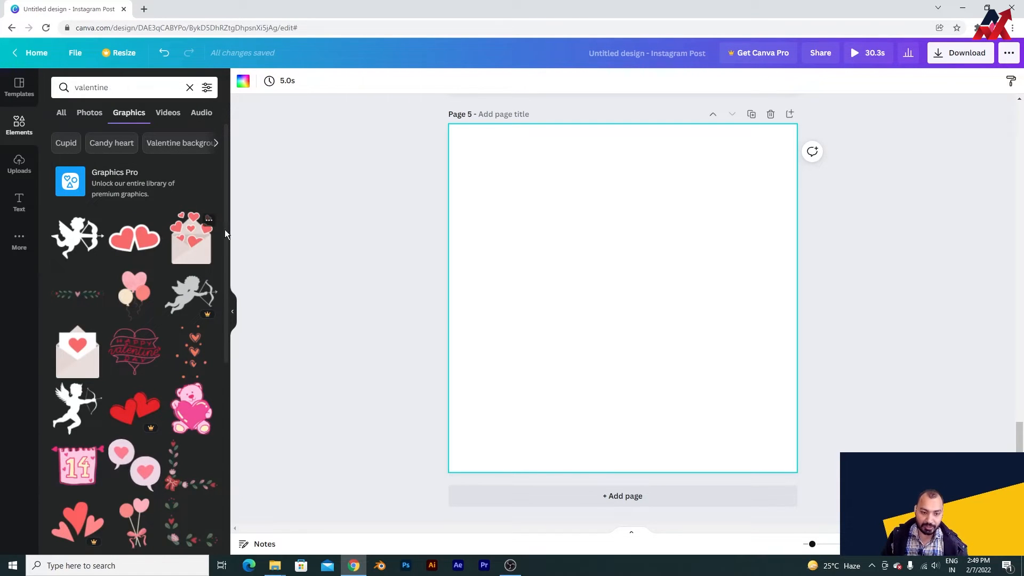
scroll(128, 129, down, 3)
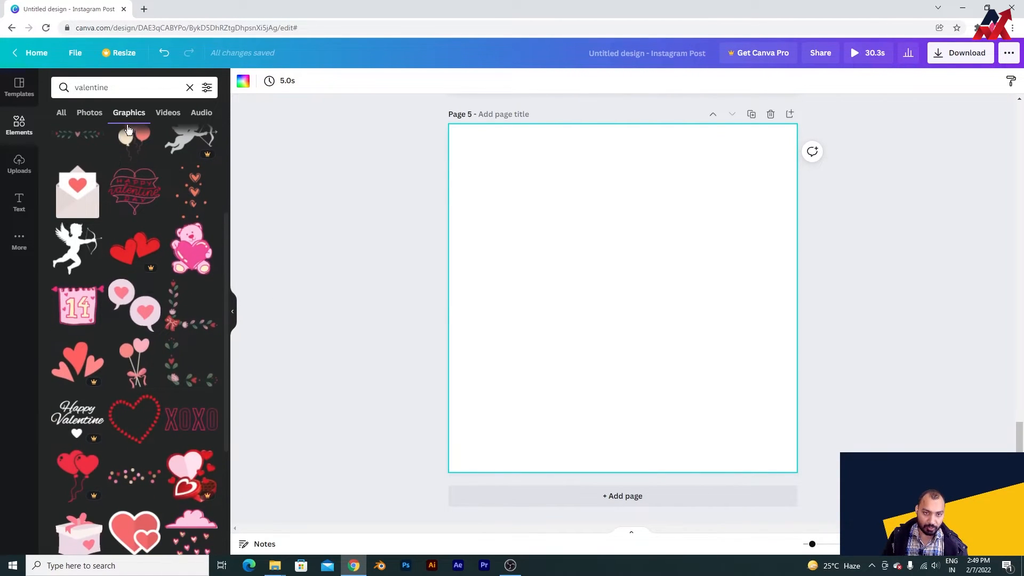
click(87, 115)
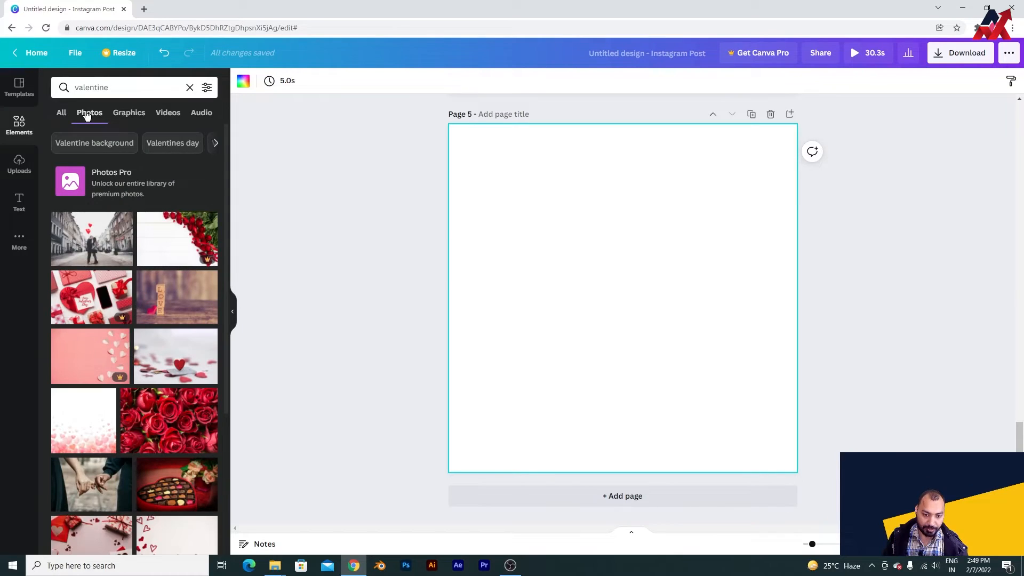
Fill page 5 with the photo of wooden LOVE blocks and a red heart as the background, keeping the blocks left of centre.
click(176, 240)
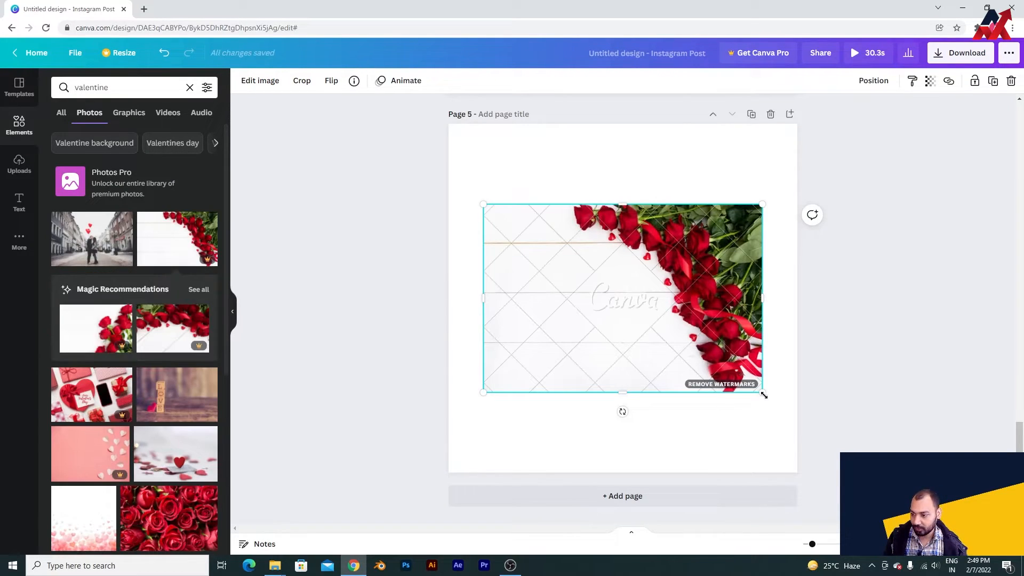
key(ctrl+z)
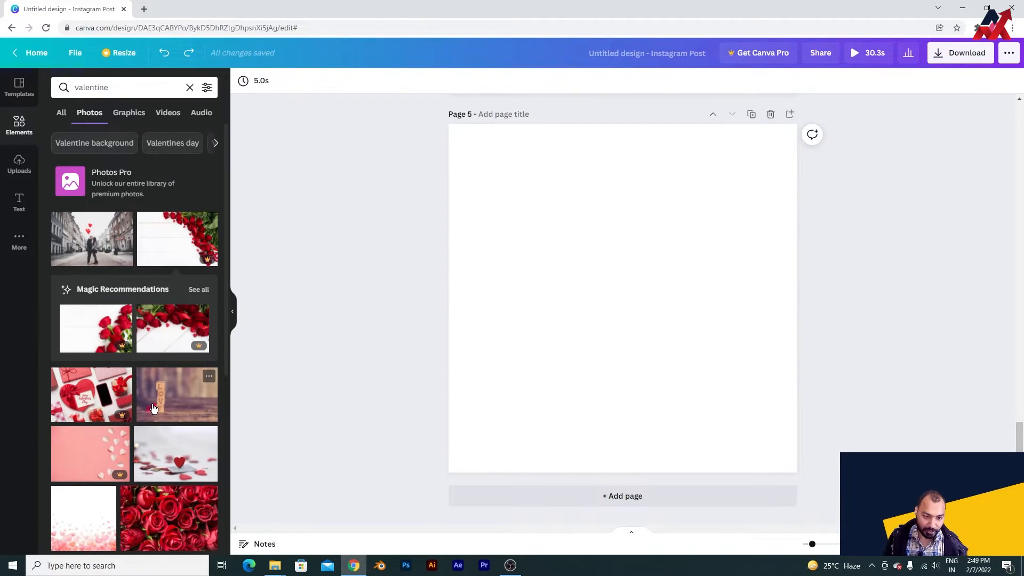
click(175, 415)
drag(762, 392, 835, 465)
drag(623, 306, 569, 221)
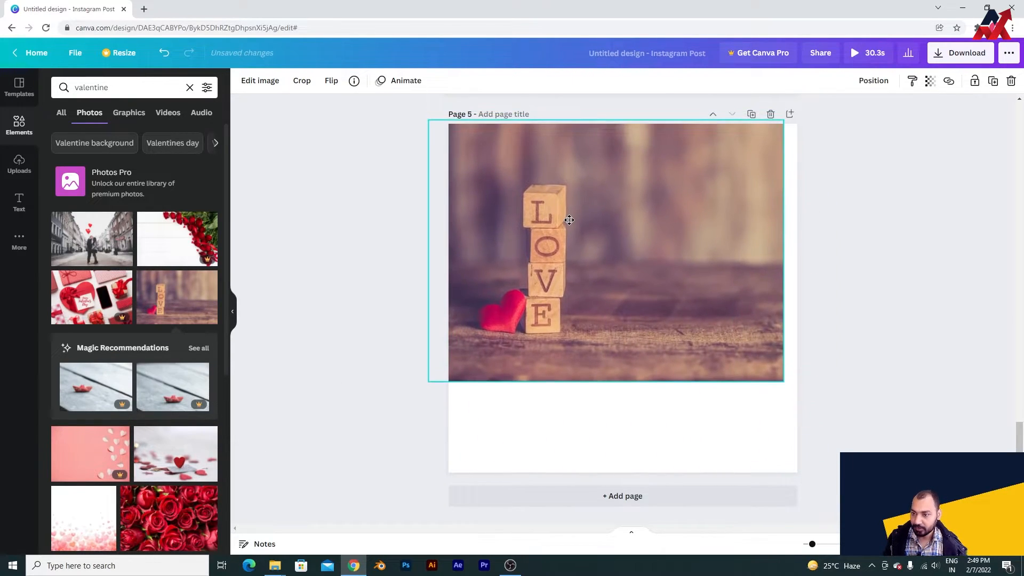
drag(784, 384, 846, 473)
drag(735, 389, 695, 387)
click(919, 378)
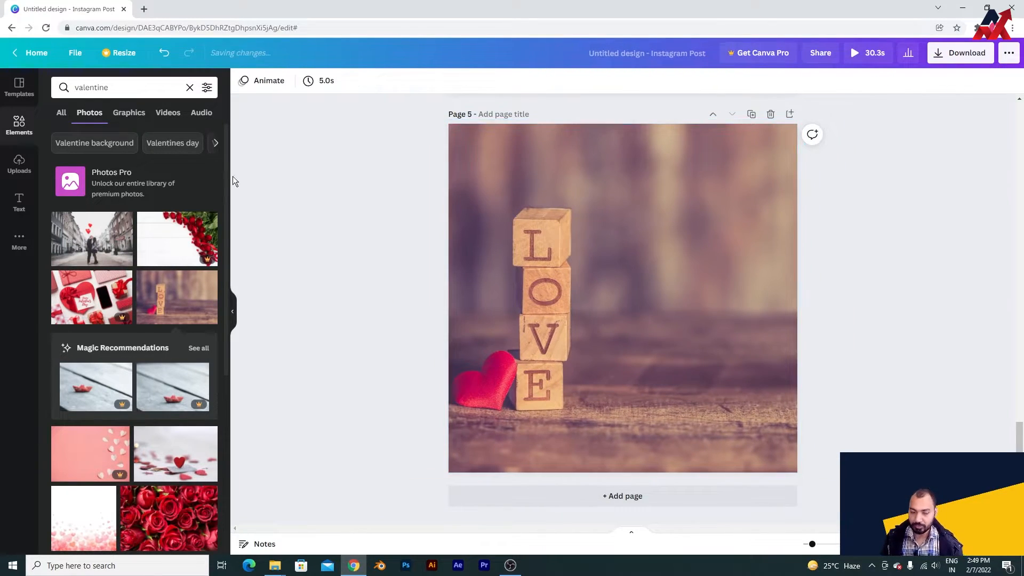
Search the library for "animals pair" and show the matching graphics.
click(132, 85)
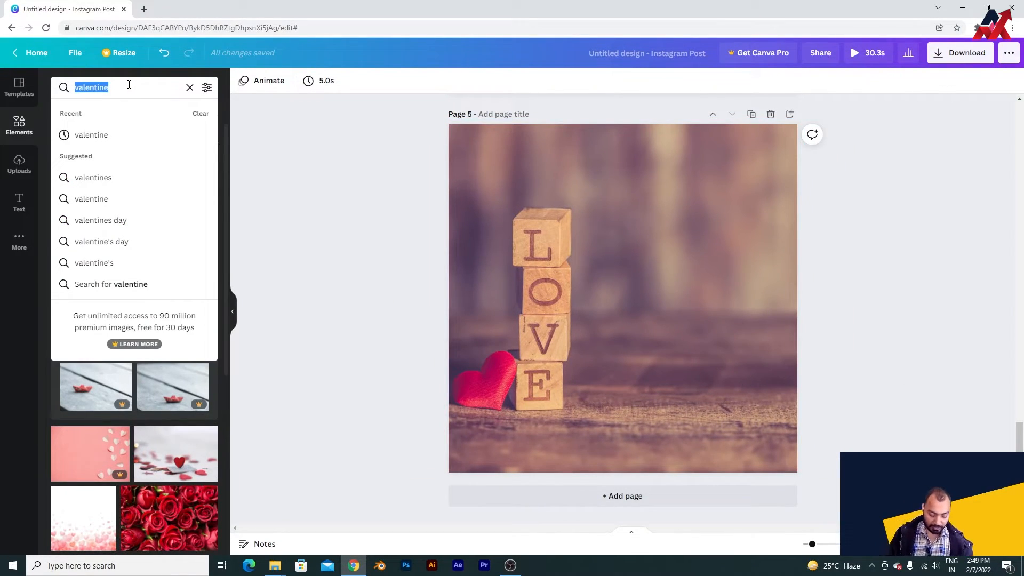
text(animals)
key(Return)
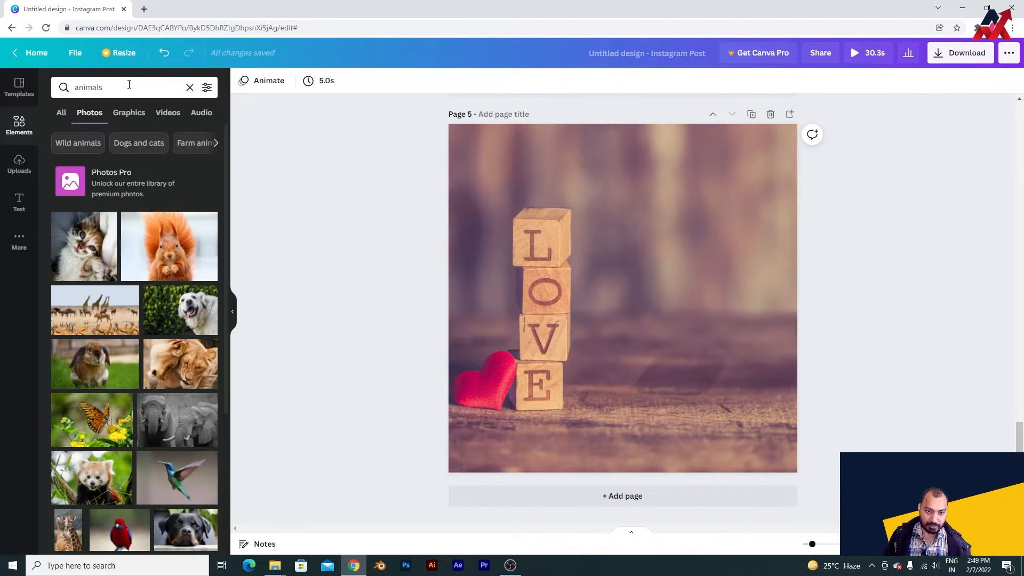
click(129, 84)
text(pa)
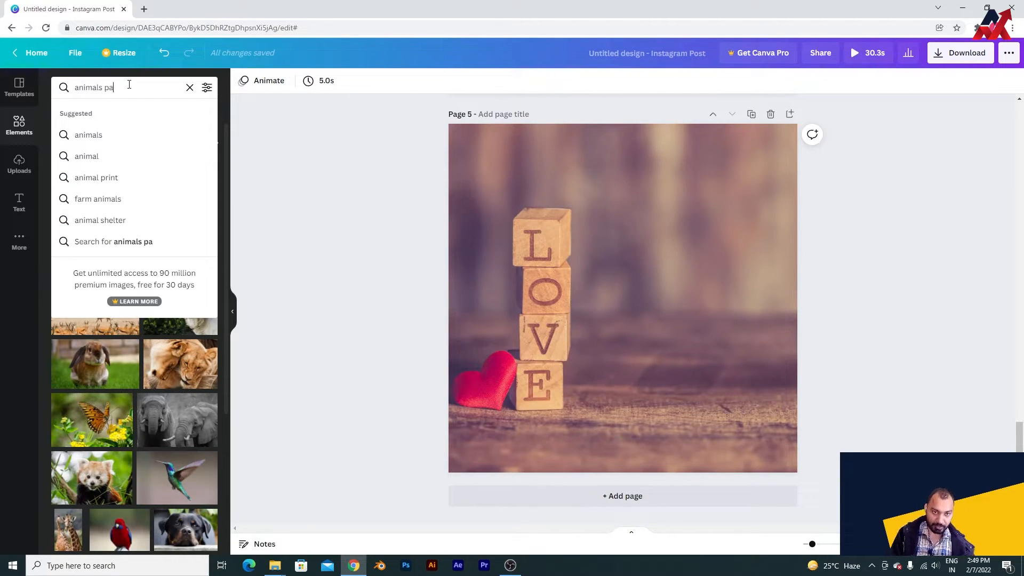
text(ir)
key(Return)
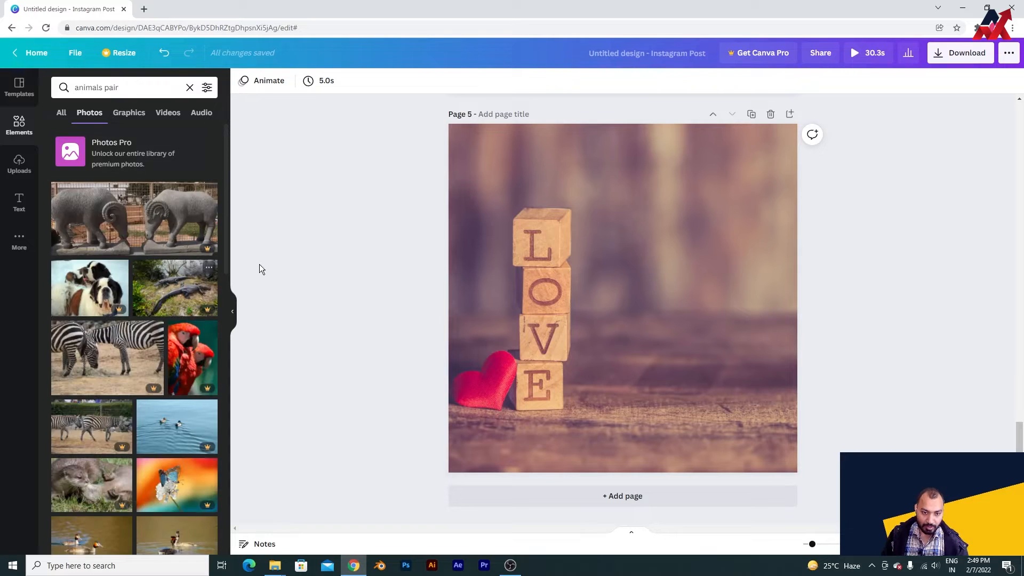
click(128, 113)
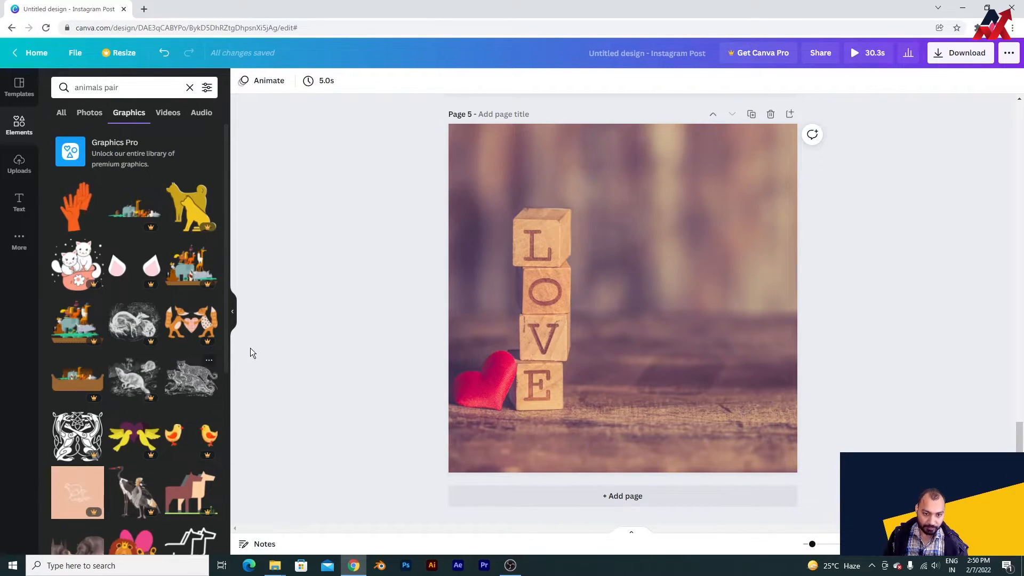
Add the orange and green fish pair graphic with blue waves to page 5, beside the LOVE blocks.
drag(94, 271, 667, 368)
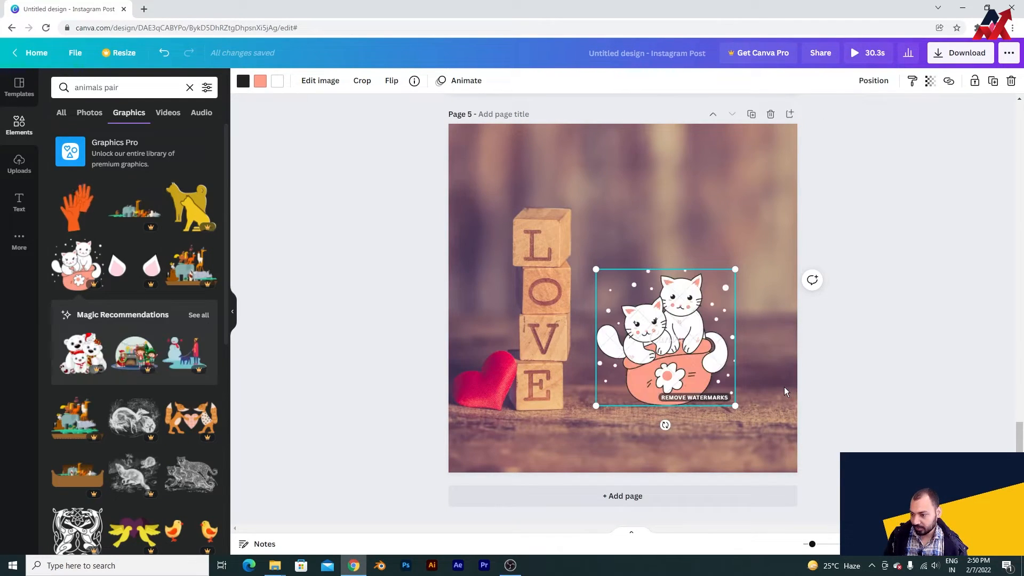
key(ctrl+z)
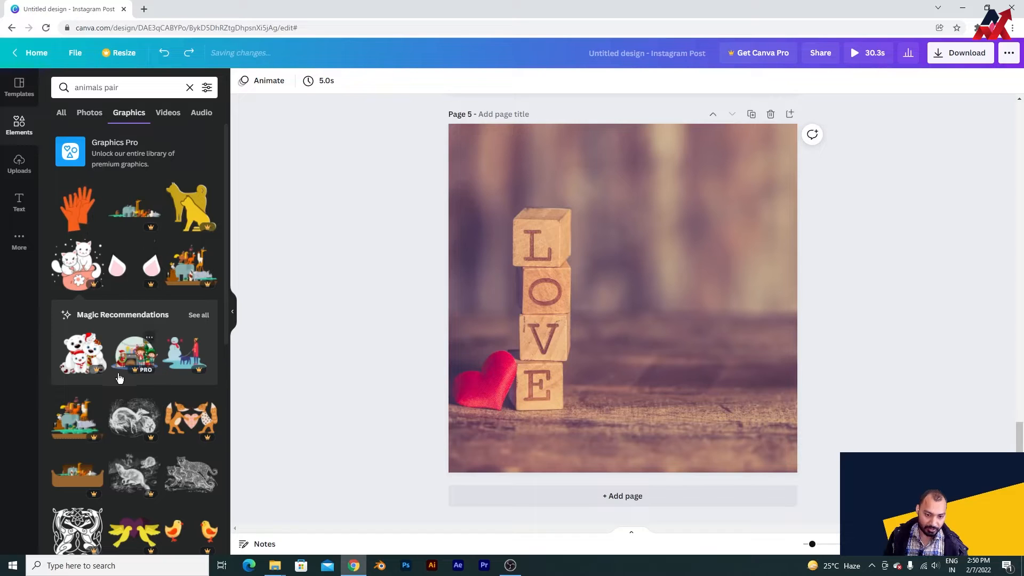
scroll(122, 367, down, 2)
scroll(121, 367, down, 2)
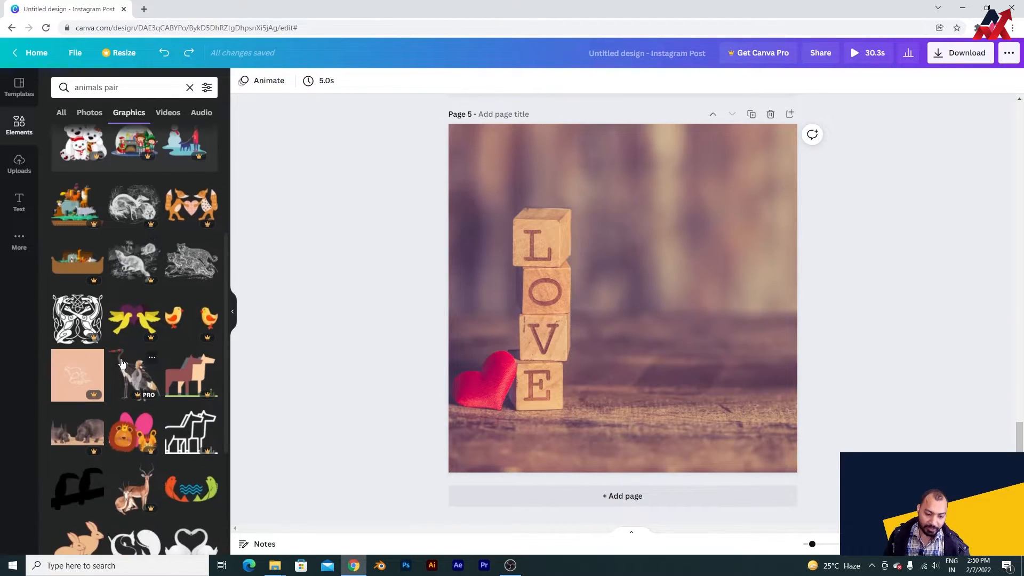
scroll(123, 357, down, 3)
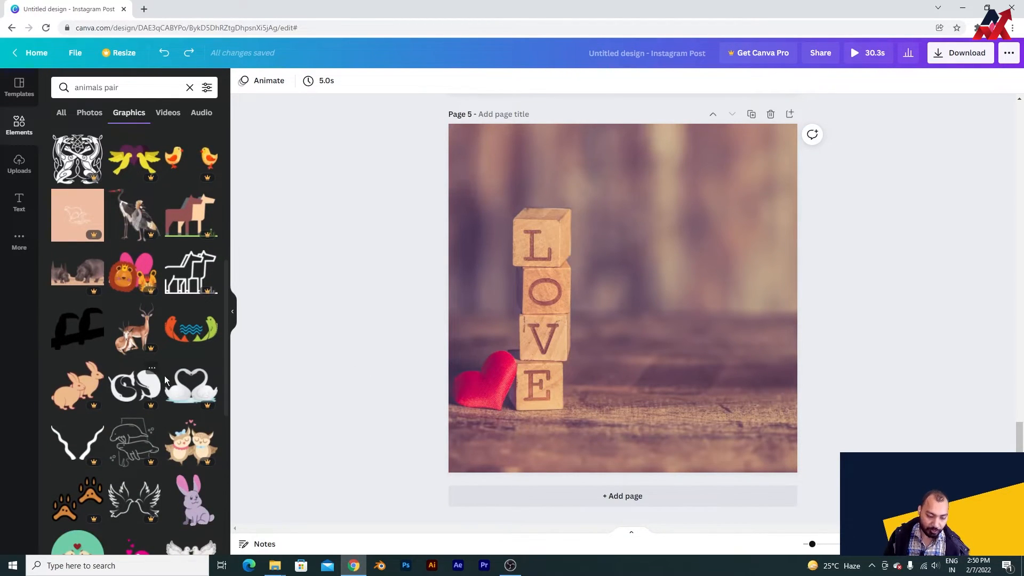
drag(191, 329, 794, 359)
drag(739, 343, 719, 340)
Shift page 5's background photo slightly left within the page and move the fish graphic left to sit closer to the blocks.
click(512, 289)
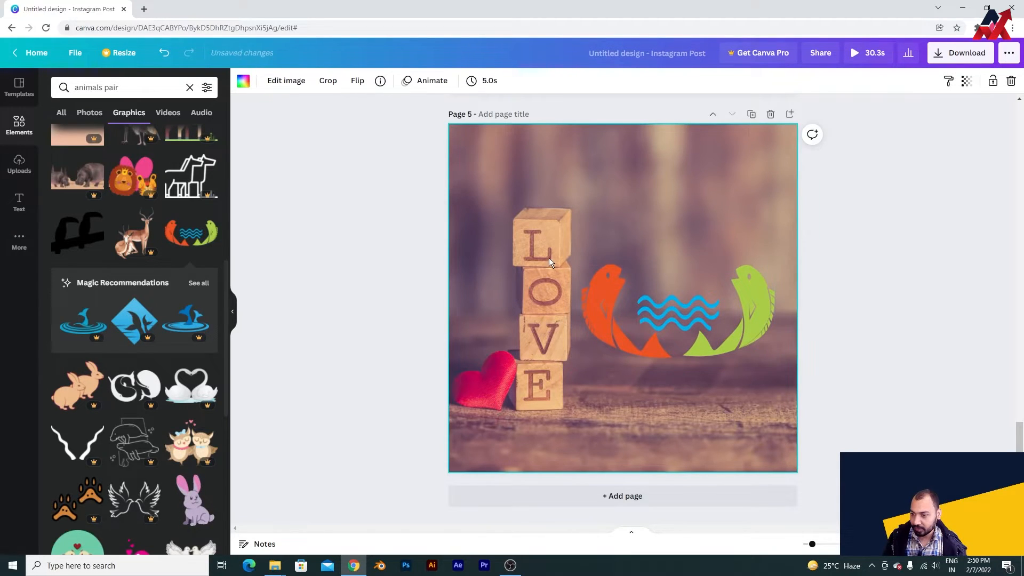
double_click(633, 427)
drag(681, 426, 652, 426)
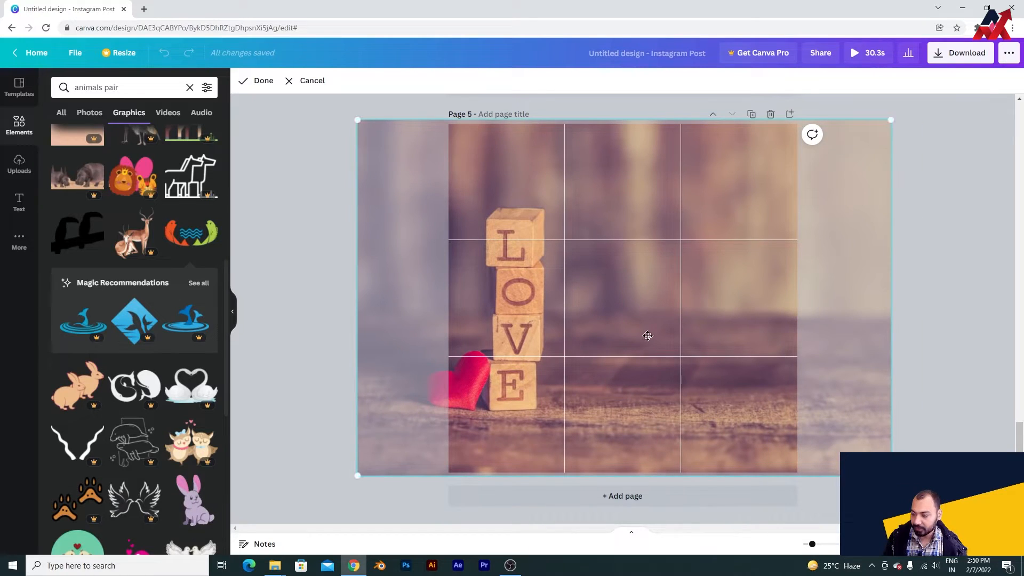
click(960, 343)
click(649, 320)
drag(650, 320, 628, 322)
click(848, 352)
Recolour both fish in page 5's graphic white and the waves between them black.
click(700, 319)
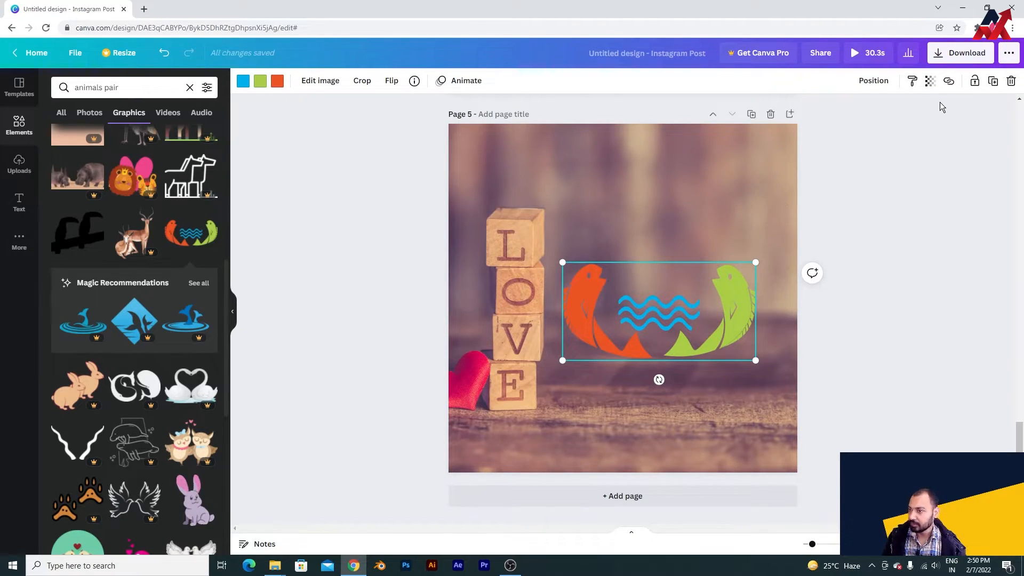
click(278, 83)
click(153, 228)
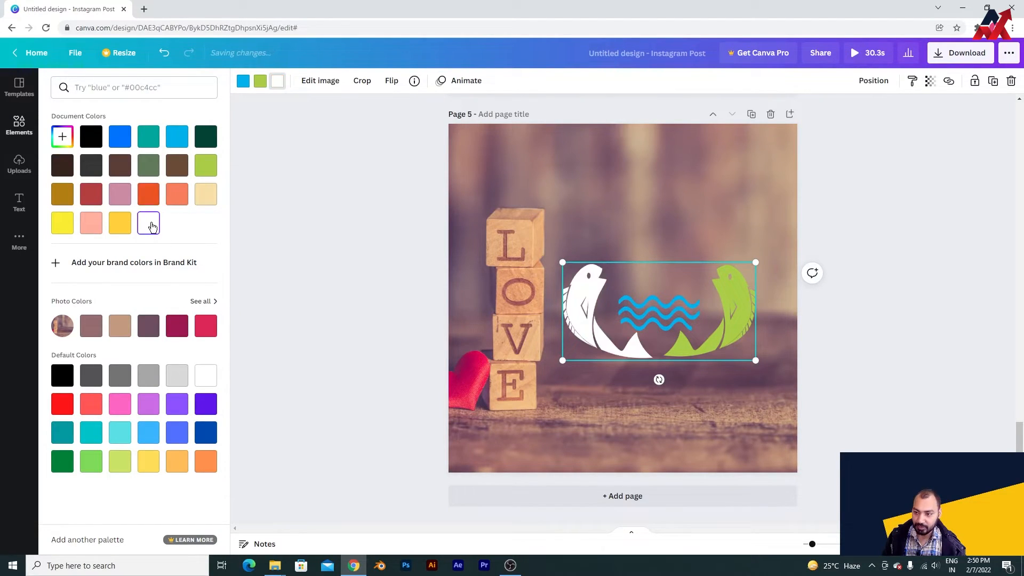
click(245, 83)
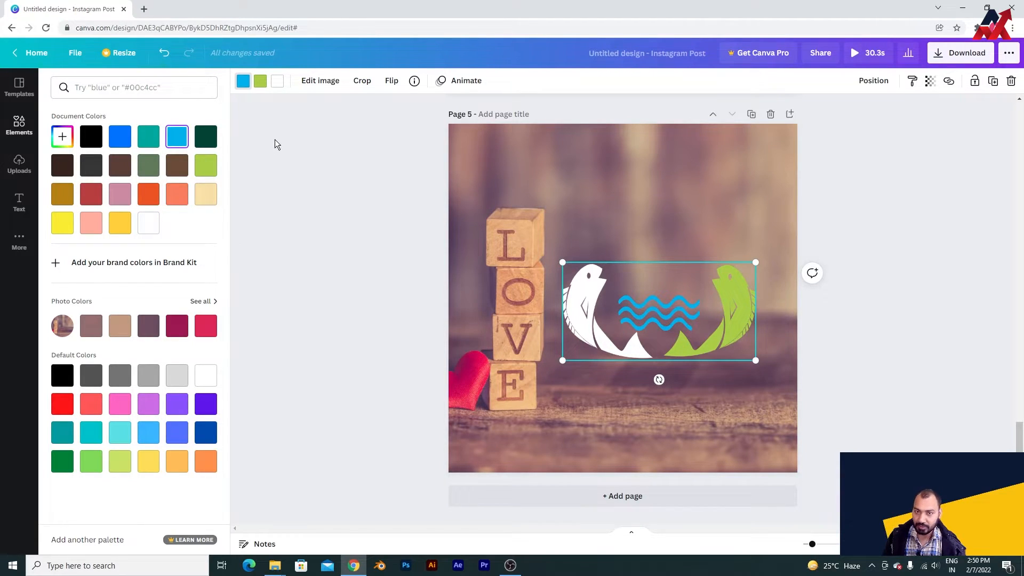
click(97, 143)
click(261, 82)
click(148, 222)
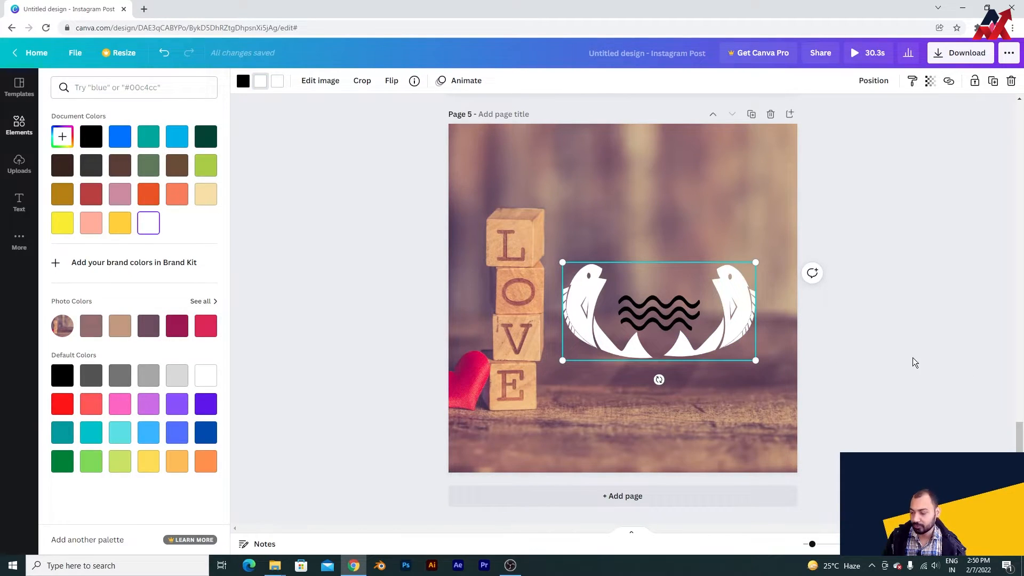
Change the waves between the two fish to golden yellow.
click(243, 80)
click(120, 223)
key(Escape)
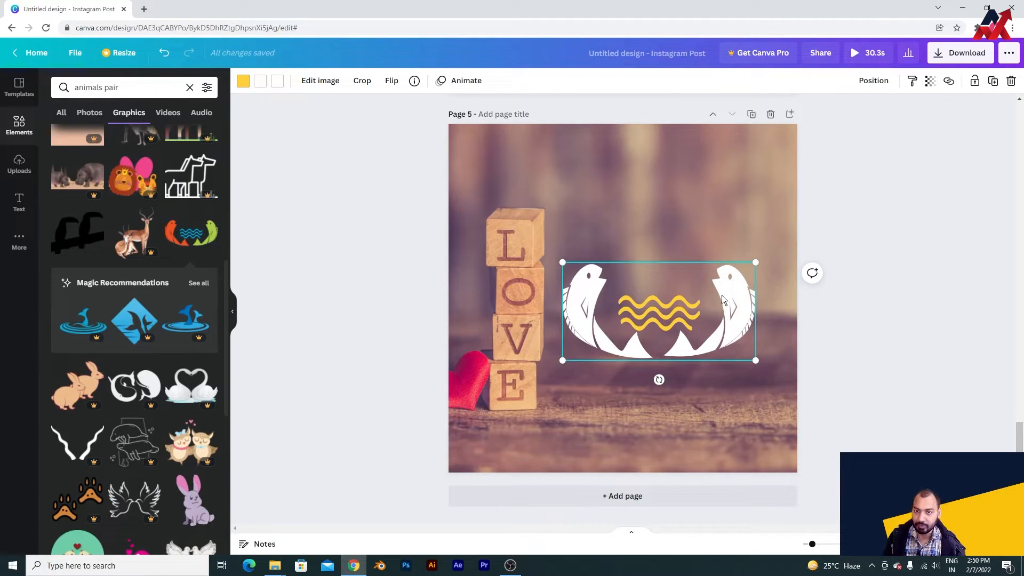
Look over the image effects available for the fish graphic and view the Pixelate effect's description.
click(328, 80)
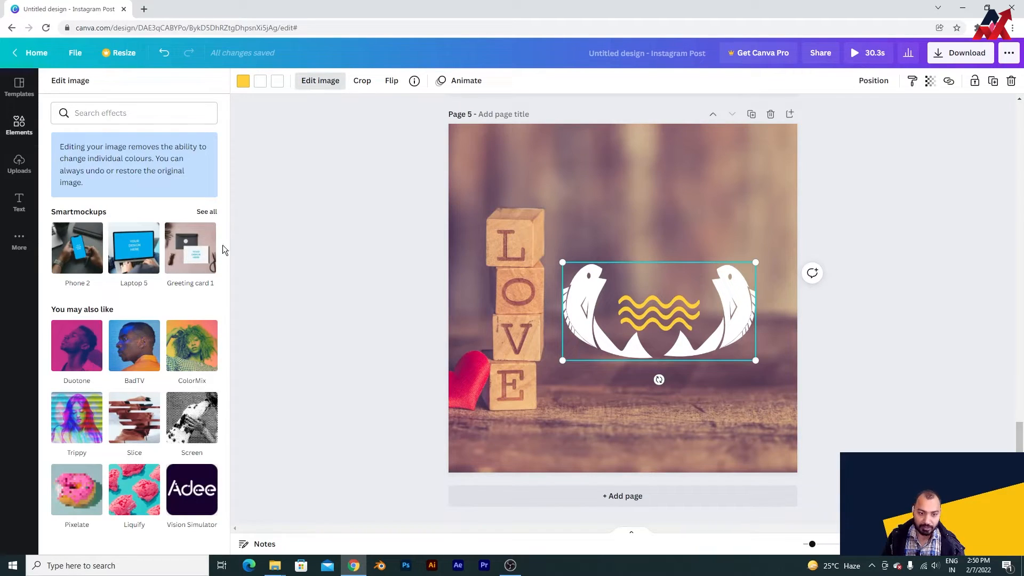
mouse_move(145, 288)
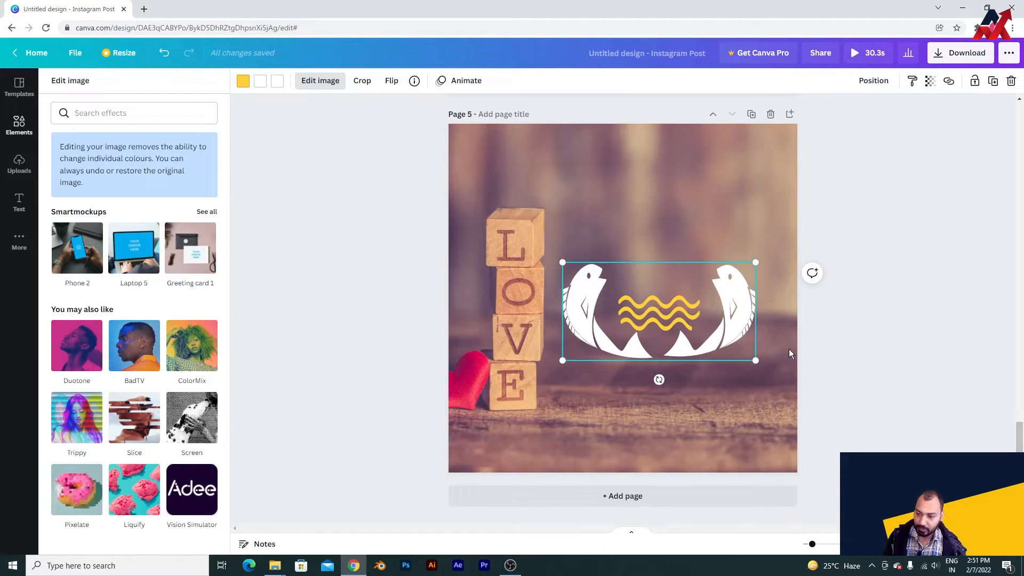
click(74, 503)
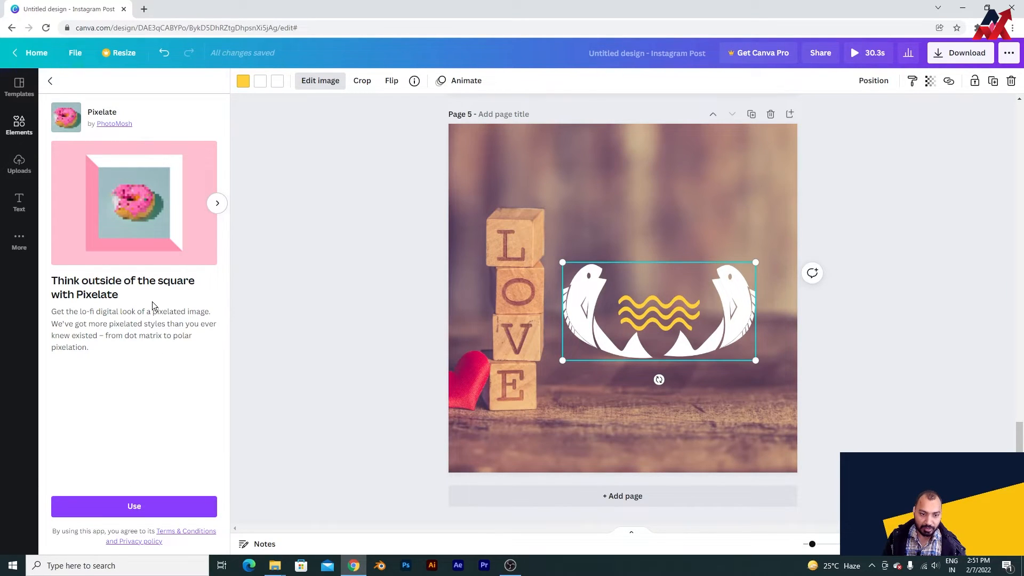
click(51, 80)
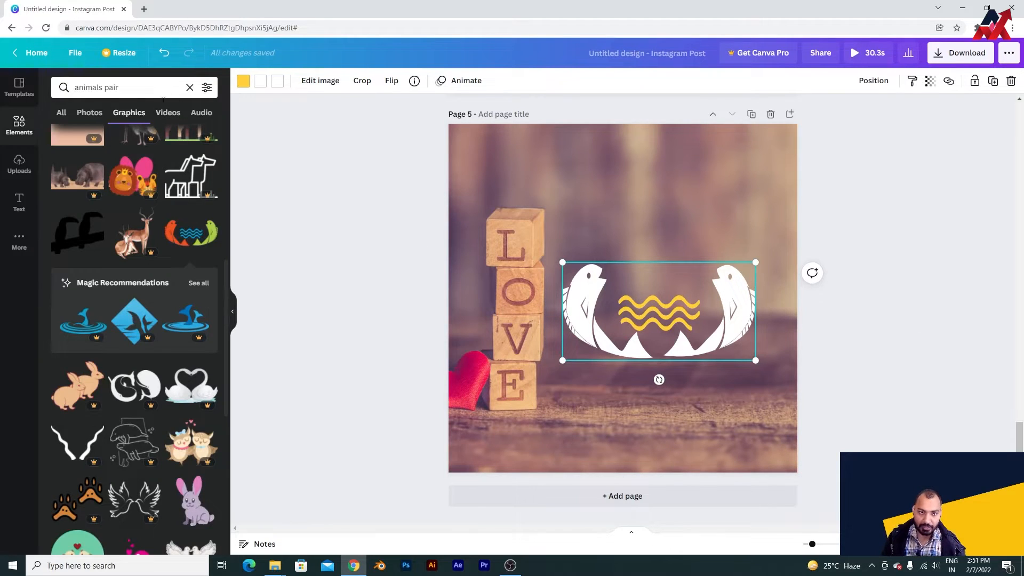
Browse the animals pair graphics for other couple illustrations that could suit page 5.
scroll(153, 384, down, 4)
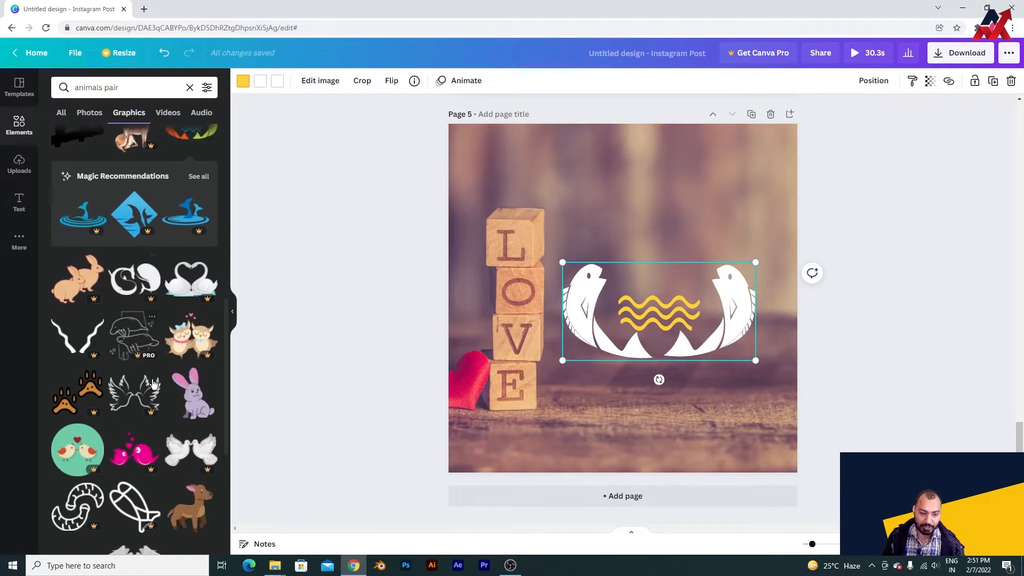
scroll(153, 384, down, 4)
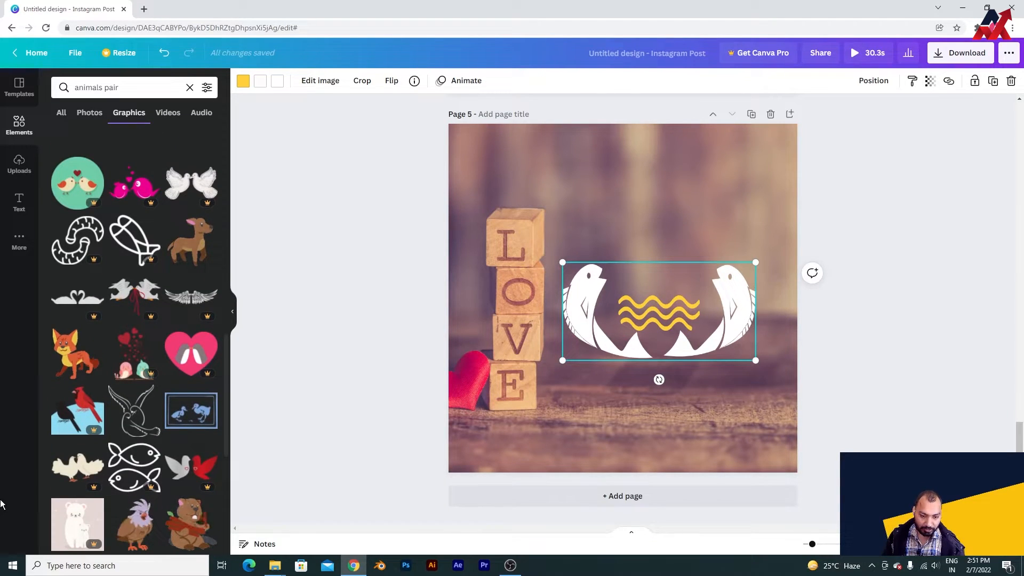
scroll(89, 444, down, 6)
scroll(89, 444, down, 1)
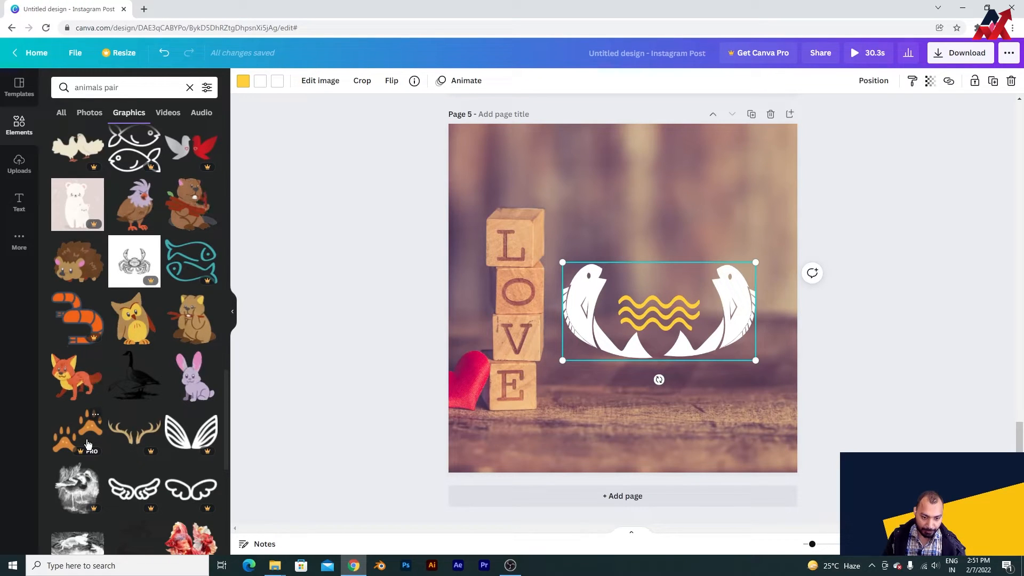
scroll(143, 261, down, 3)
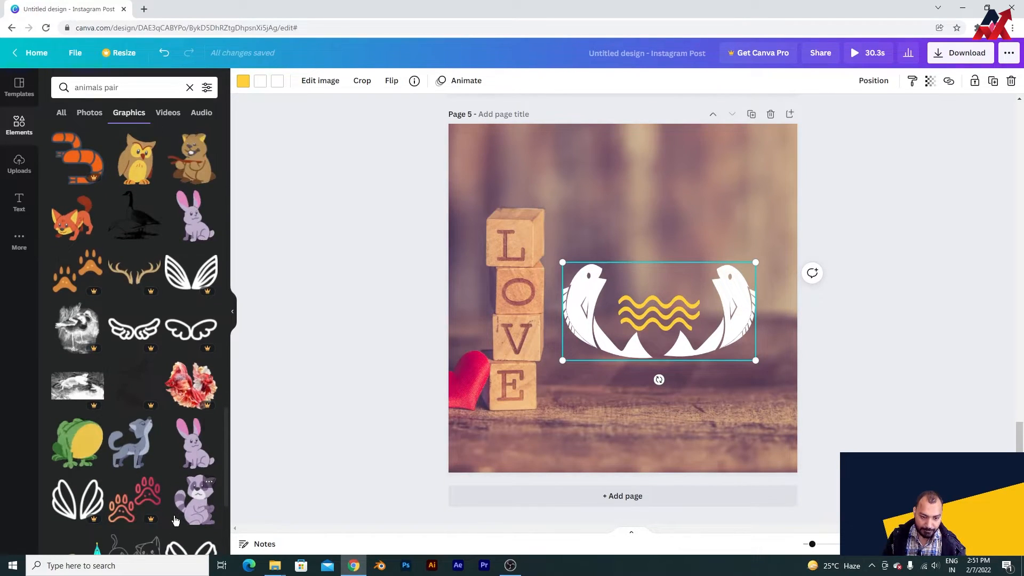
scroll(166, 482, down, 1)
scroll(166, 481, down, 4)
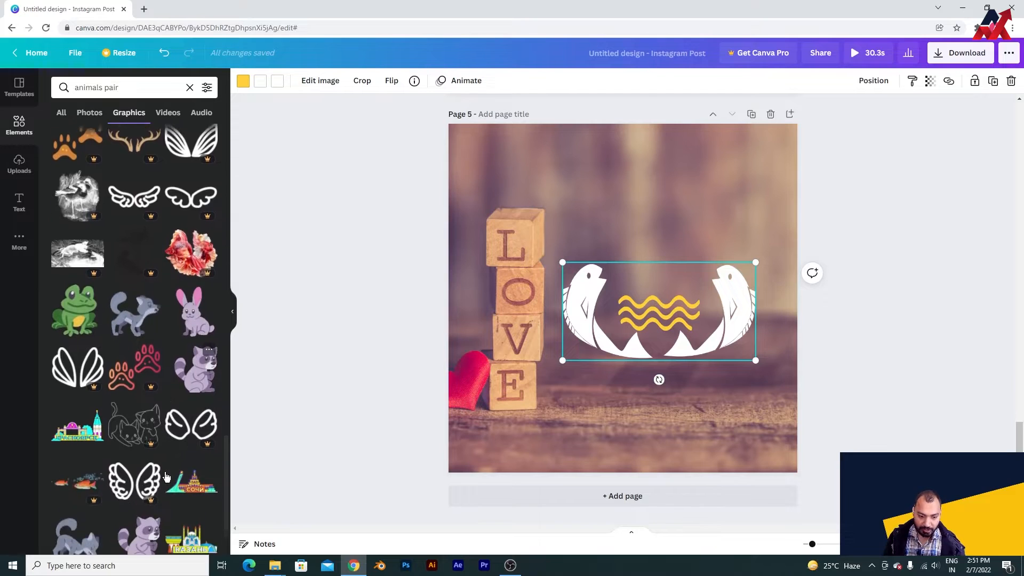
scroll(165, 476, down, 5)
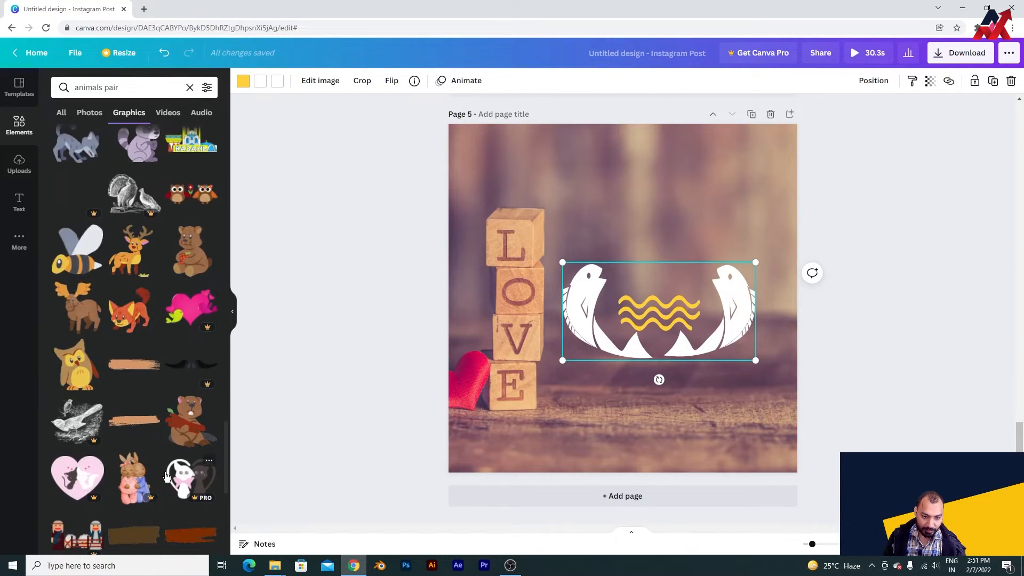
Search the graphics library for bitcoin elements.
click(145, 88)
text(bitocin)
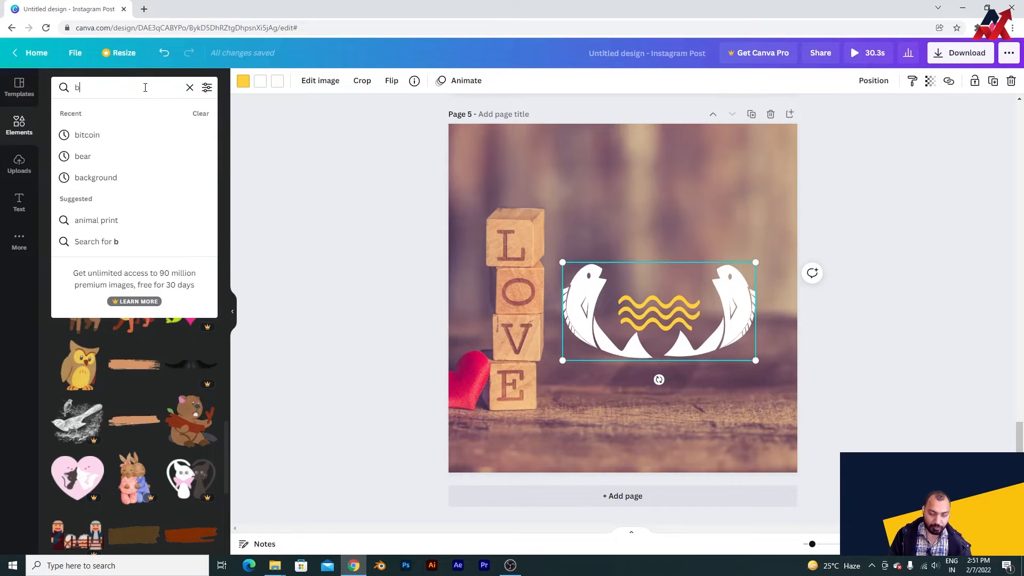
key(Return)
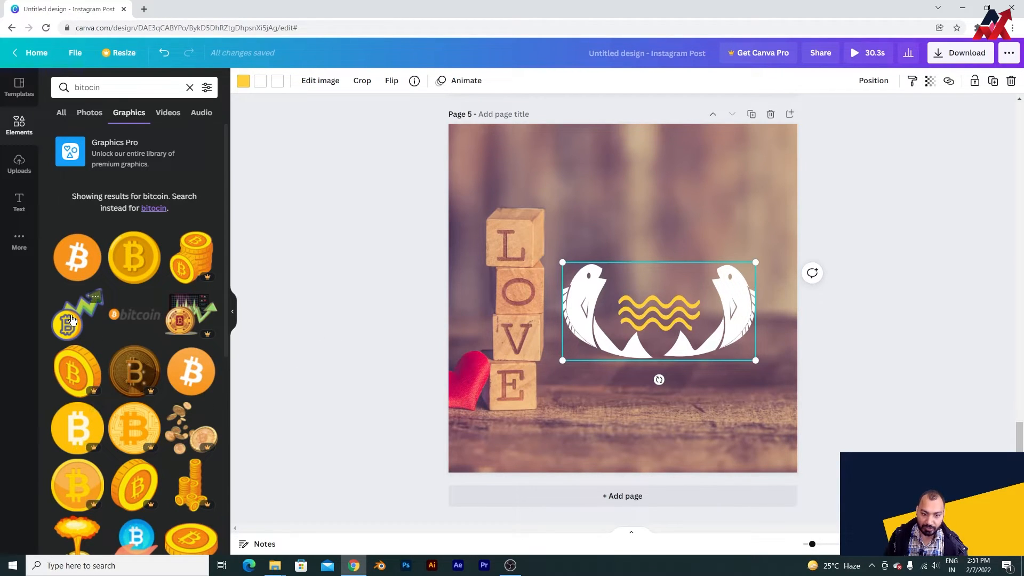
Add the bitcoin coin with the green rising arrow to page 5, scaled down above the waves between the fish.
drag(78, 315, 680, 221)
drag(749, 153, 702, 199)
drag(667, 258, 684, 255)
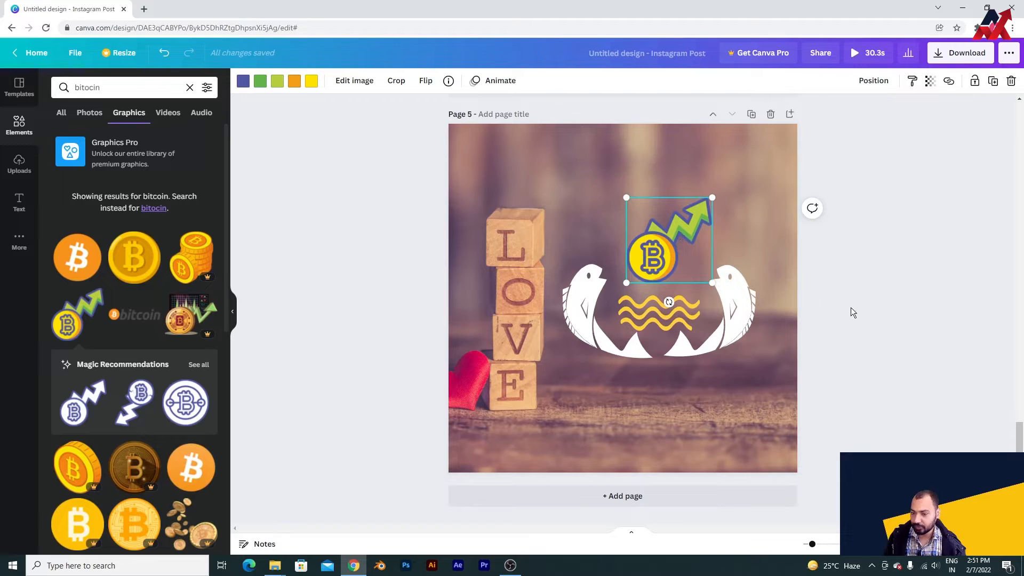
Delete the bitcoin coin with the green rising arrow from page 5.
scroll(171, 392, down, 6)
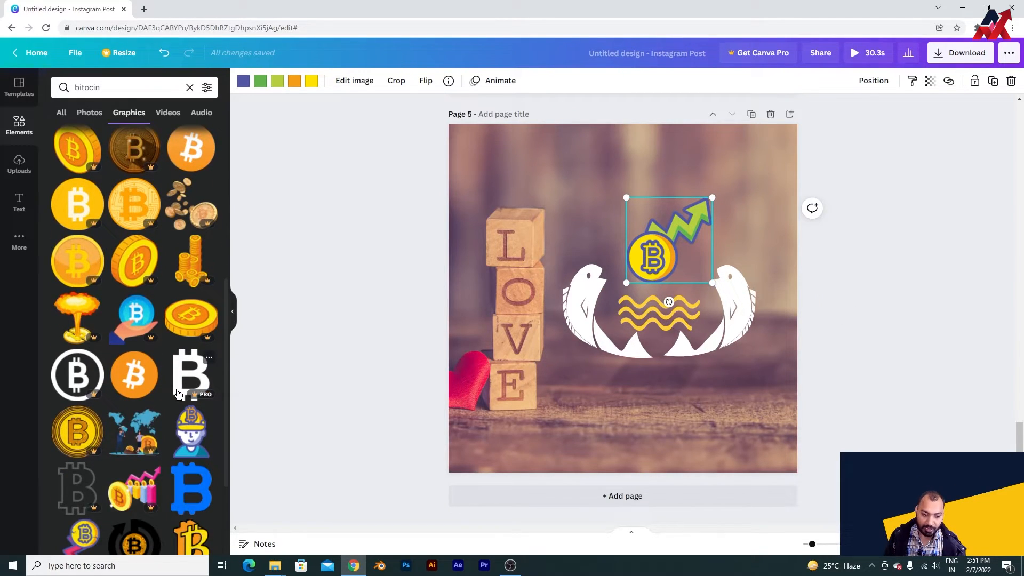
scroll(177, 393, down, 5)
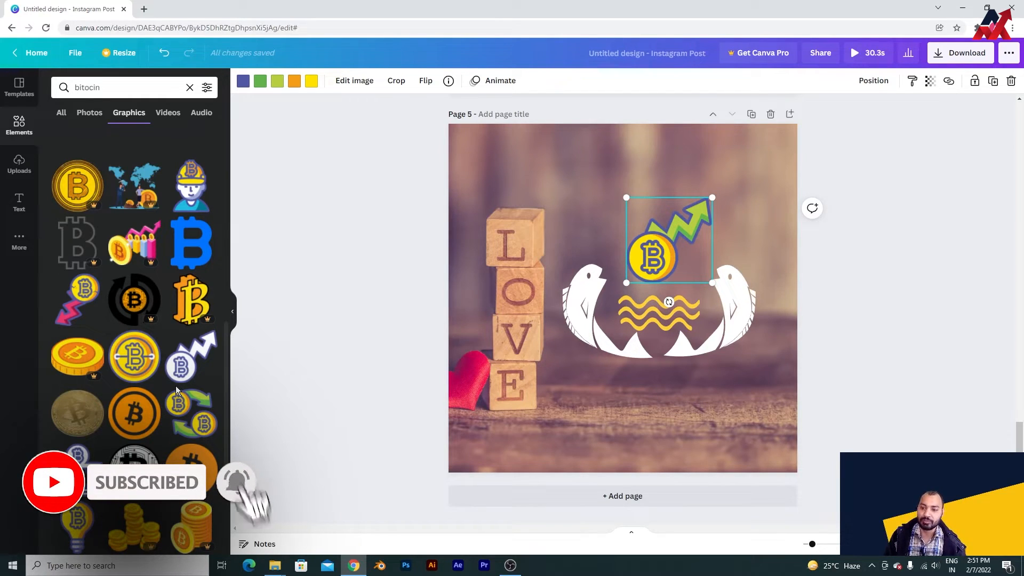
click(707, 322)
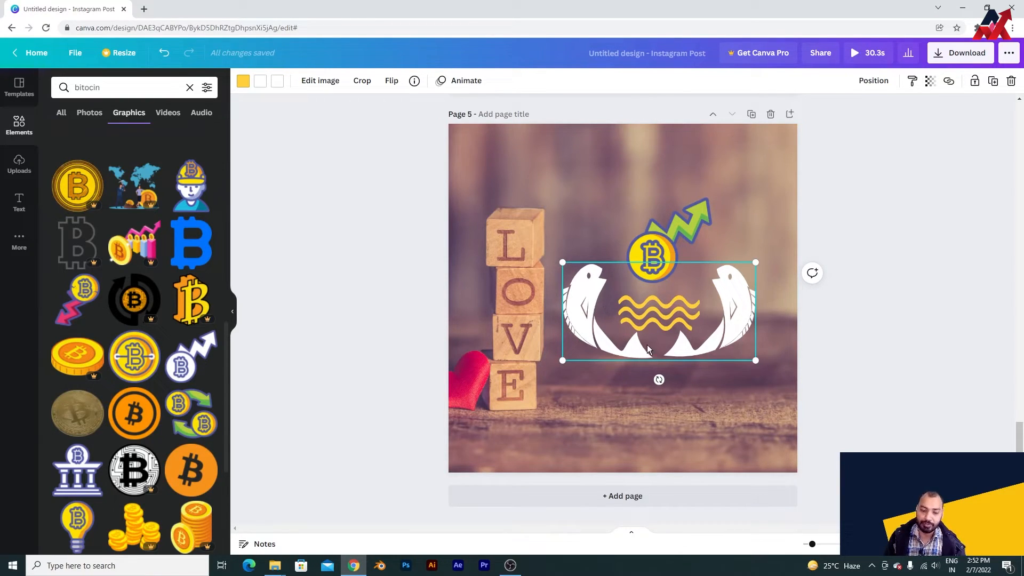
click(695, 231)
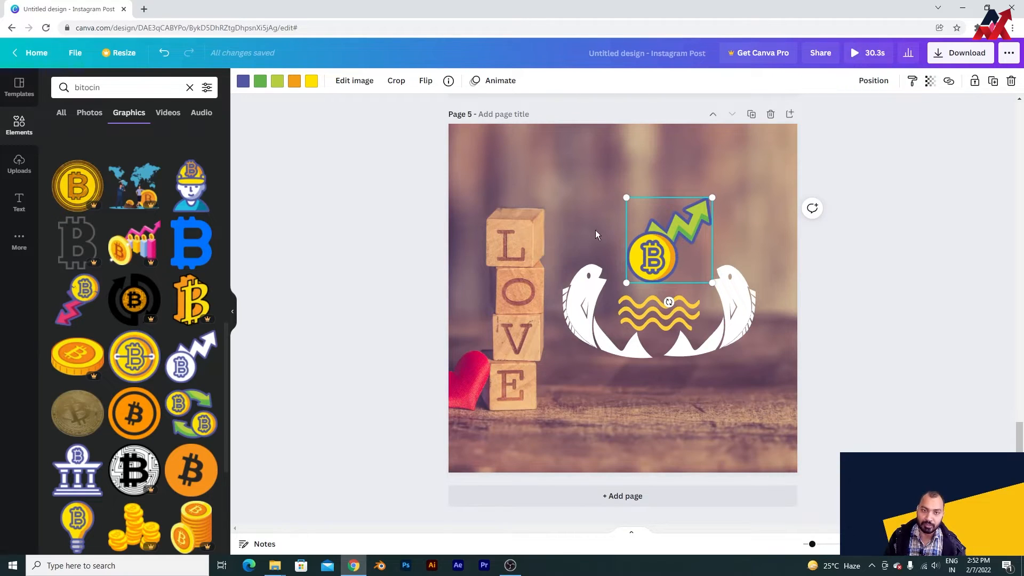
key(Delete)
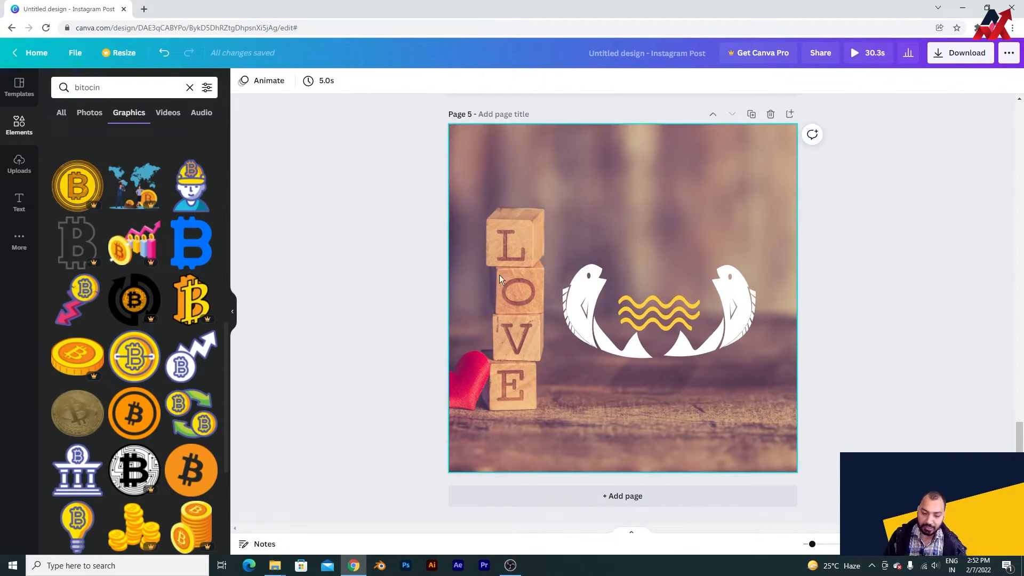
Add the graphic of two bitcoin coins with circling green arrows, scaled down and centred above the fish pair.
drag(191, 414, 610, 163)
drag(715, 153, 669, 197)
drag(657, 223, 694, 217)
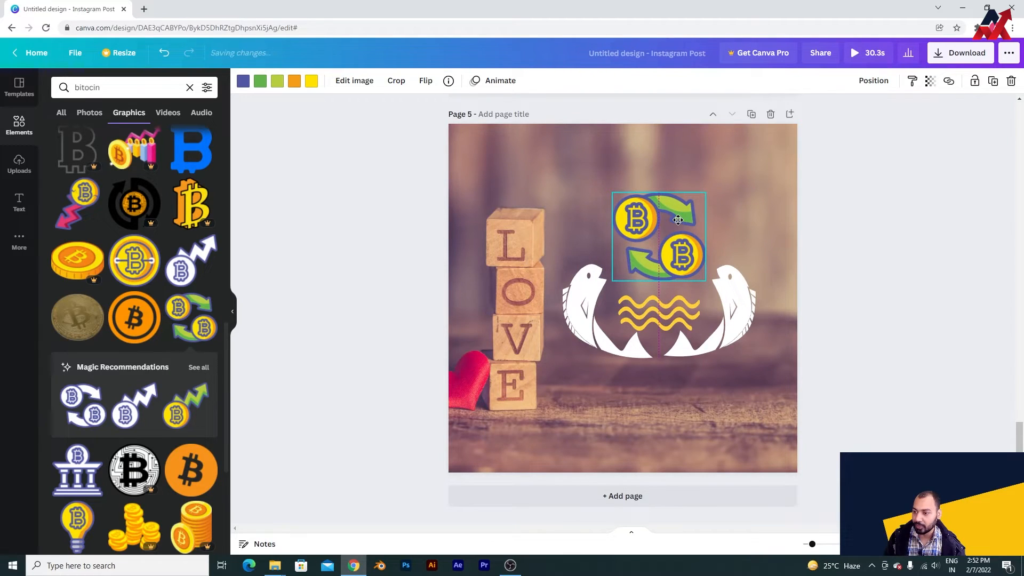
click(843, 278)
Add the yellow bitcoin light bulb graphic to page 5, scaled down above the waves between the fish.
scroll(153, 410, down, 3)
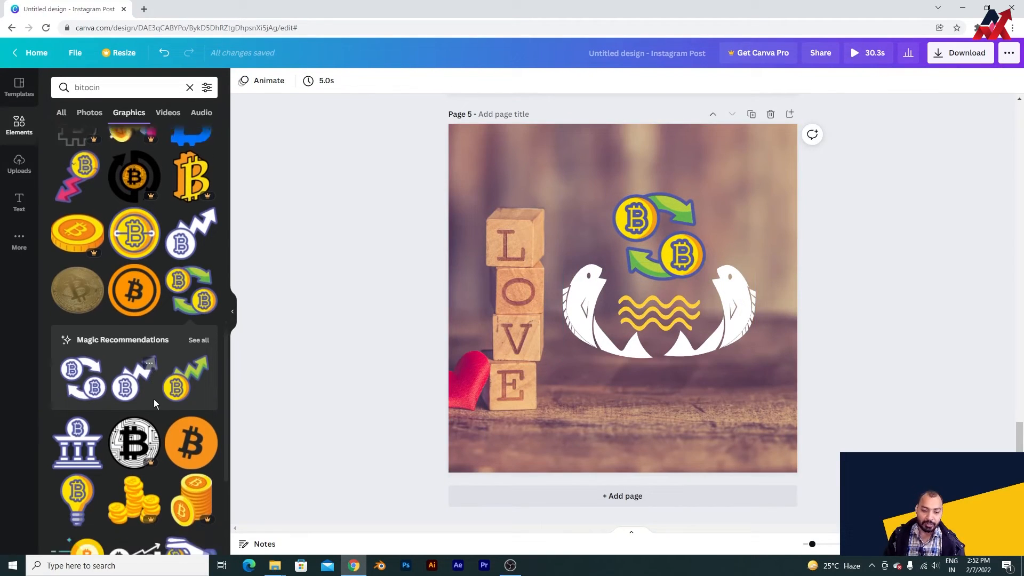
scroll(142, 410, up, 1)
scroll(139, 411, down, 1)
drag(77, 368, 644, 164)
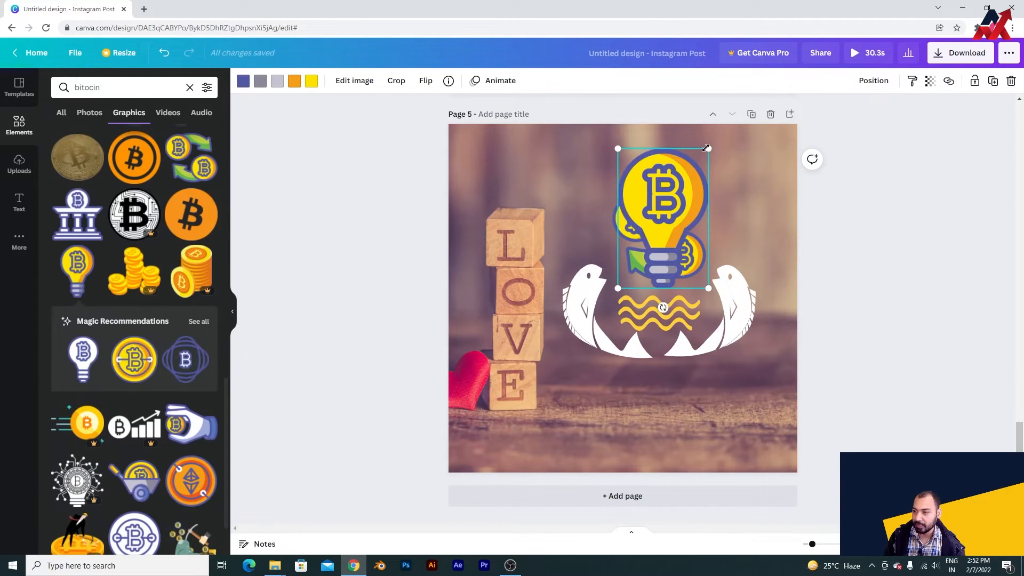
drag(708, 148, 693, 172)
mouse_move(659, 208)
mouse_down()
mouse_move(669, 188)
mouse_move(740, 202)
mouse_move(649, 213)
mouse_up()
Delete the two-coin graphic behind the bulb, then shrink the bulb further and centre it above the waves.
click(670, 222)
key(Delete)
drag(706, 173, 686, 198)
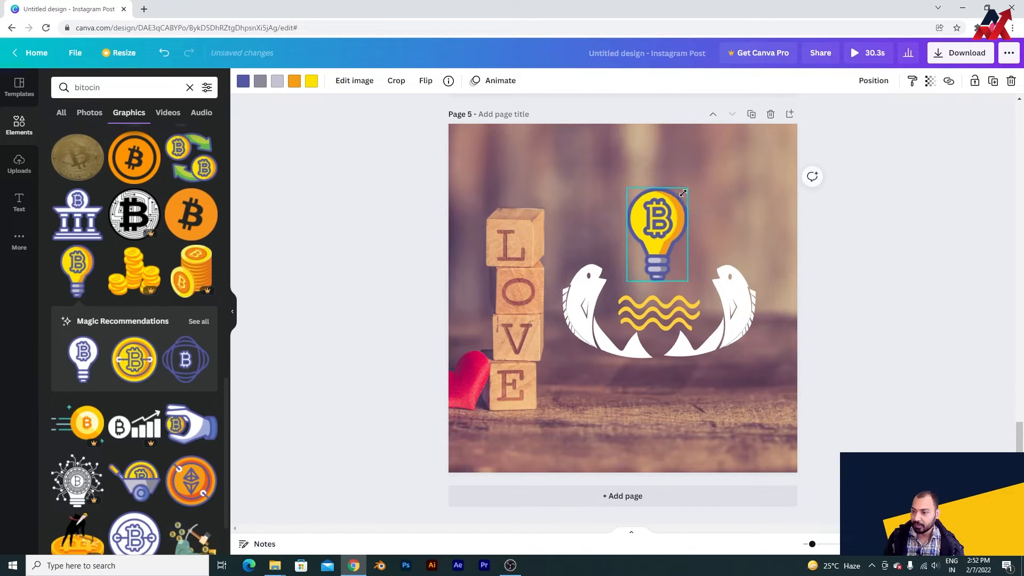
drag(649, 228, 655, 228)
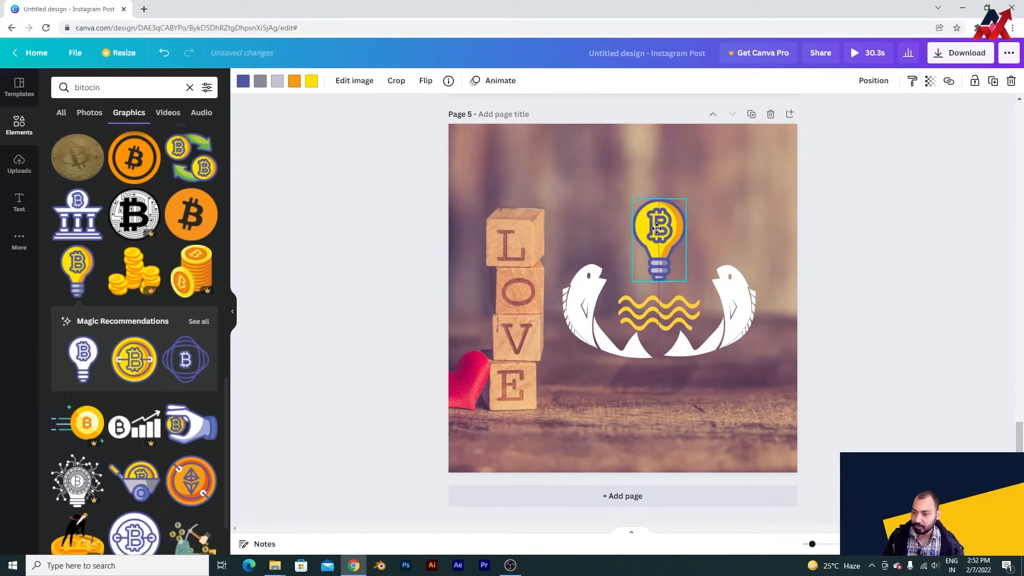
Browse the bitcoin graphics for further elements and inspect the light bulb placed on page 5.
scroll(76, 442, down, 5)
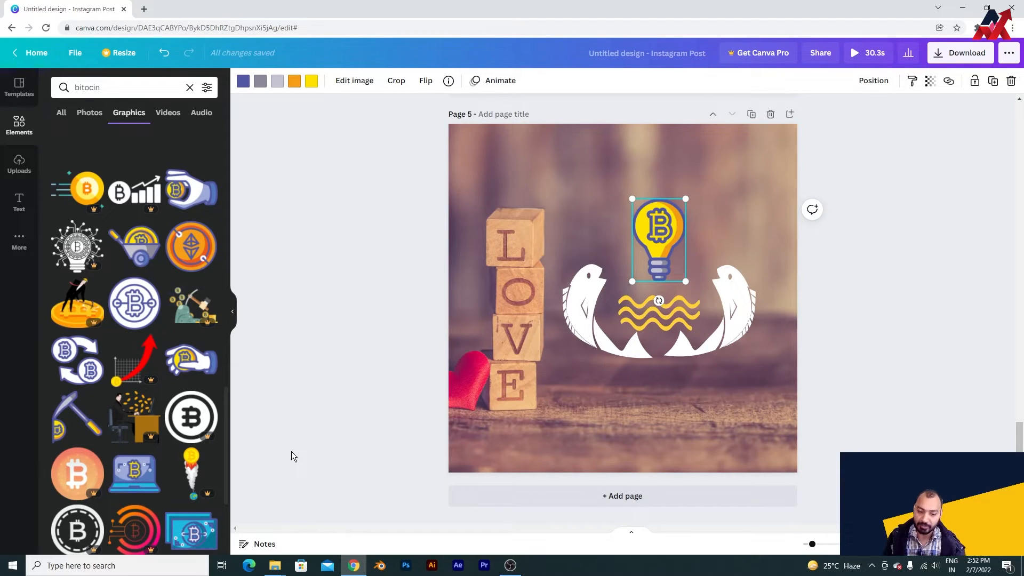
scroll(142, 354, up, 3)
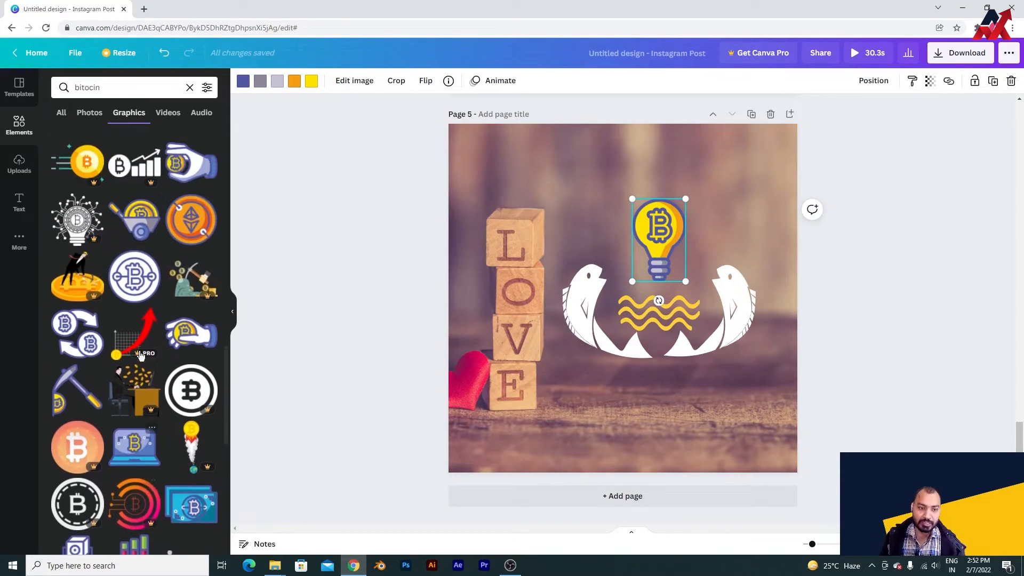
scroll(175, 344, down, 5)
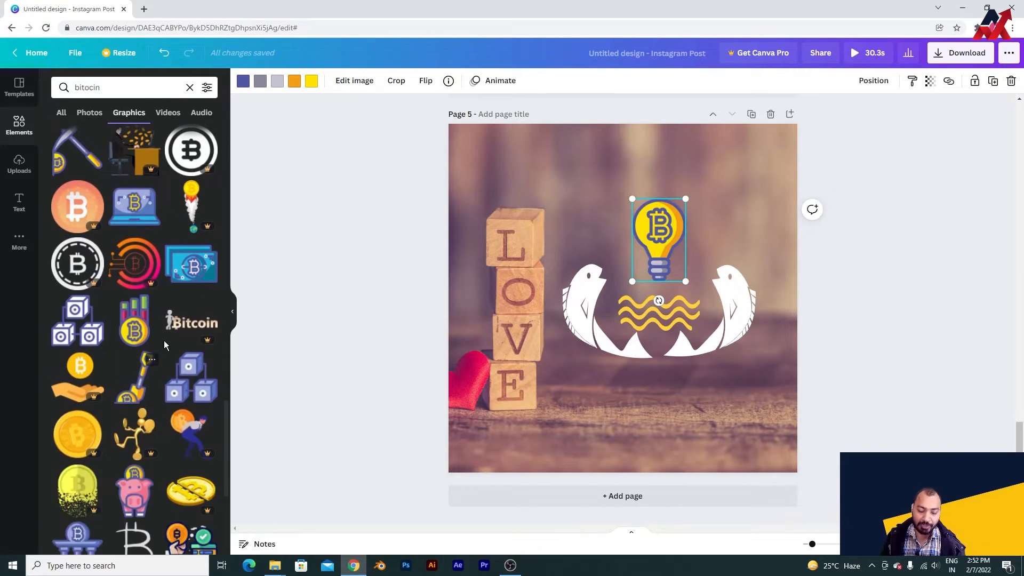
scroll(164, 340, up, 5)
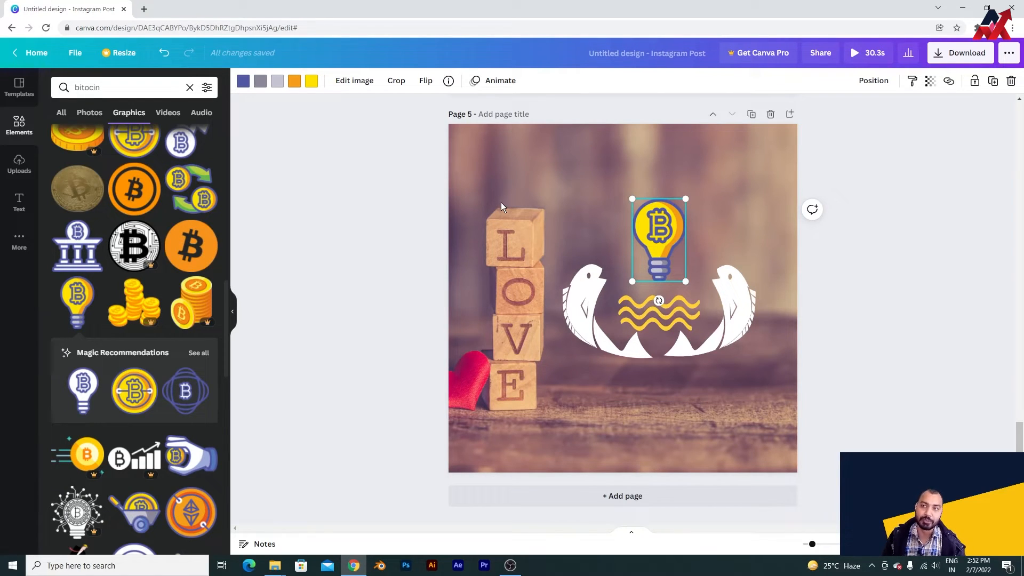
click(702, 174)
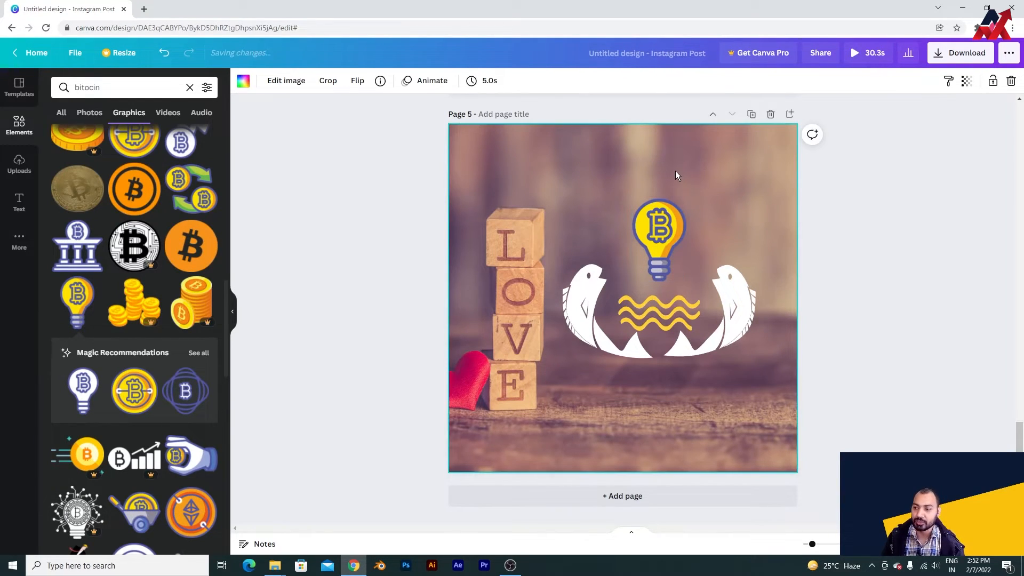
click(668, 220)
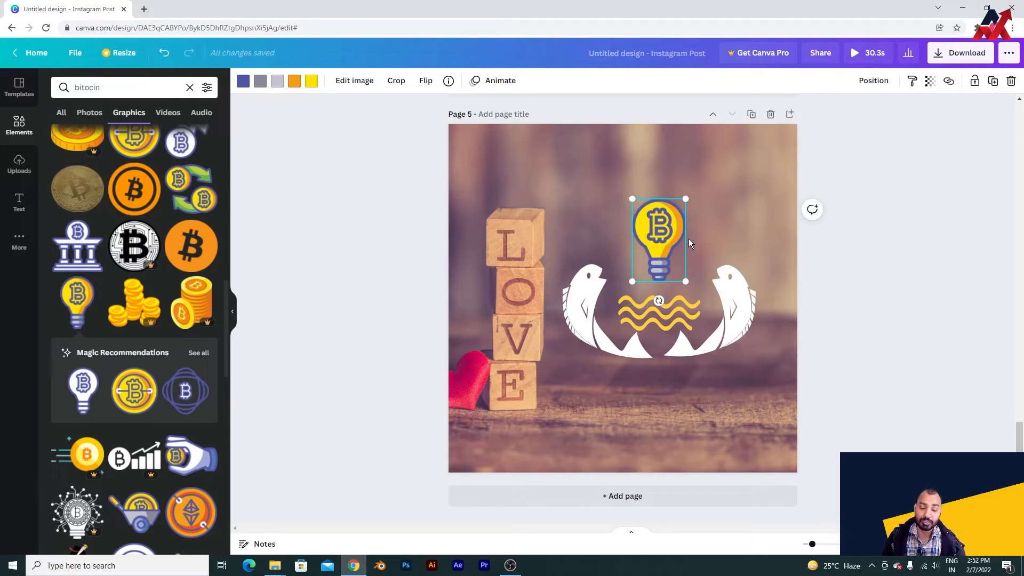
click(854, 284)
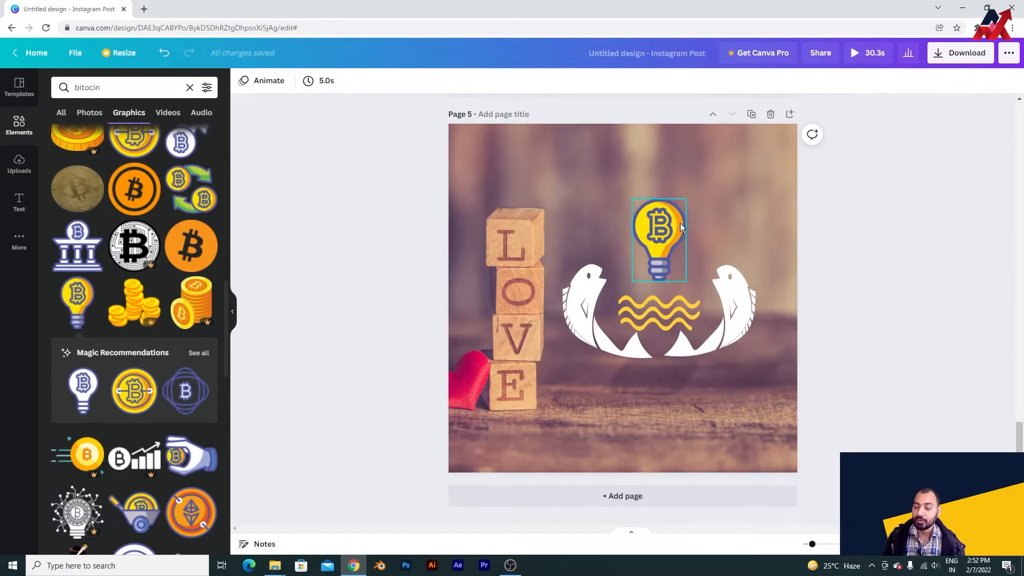
scroll(83, 250, down, 10)
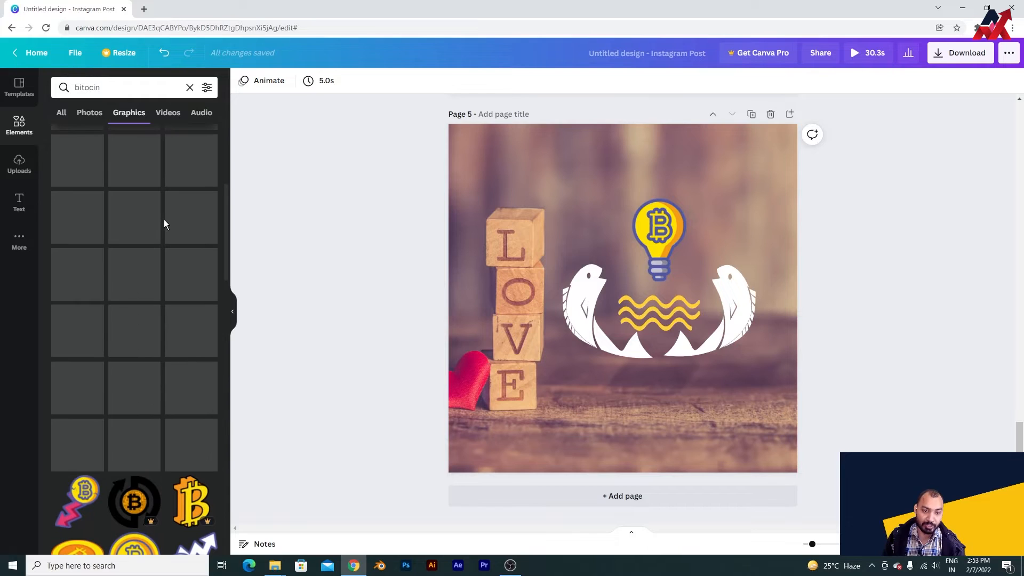
scroll(160, 235, up, 10)
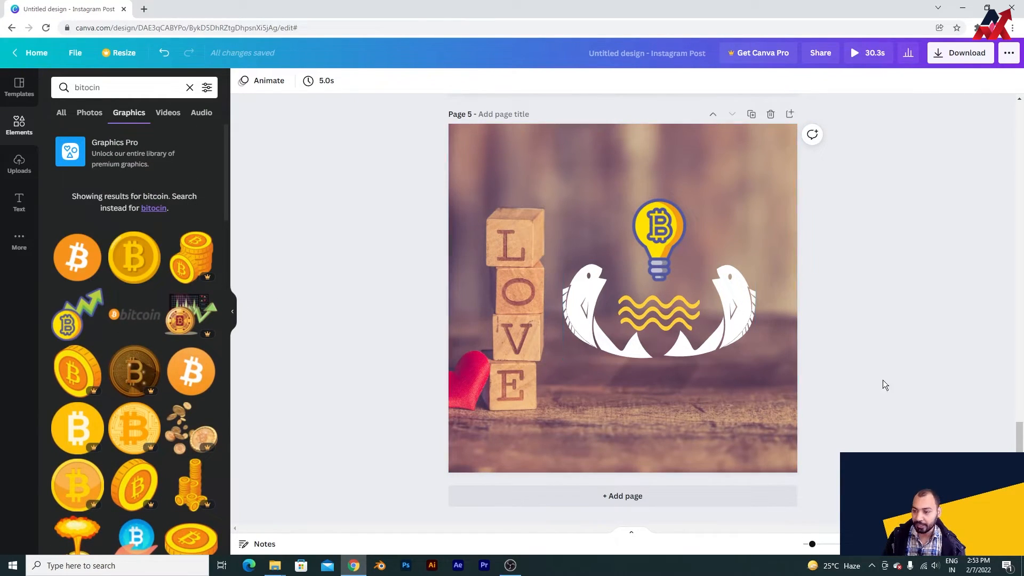
Review the finished artworks from page 5 back up to the bear on page 1.
scroll(833, 359, up, 4)
scroll(833, 359, up, 15)
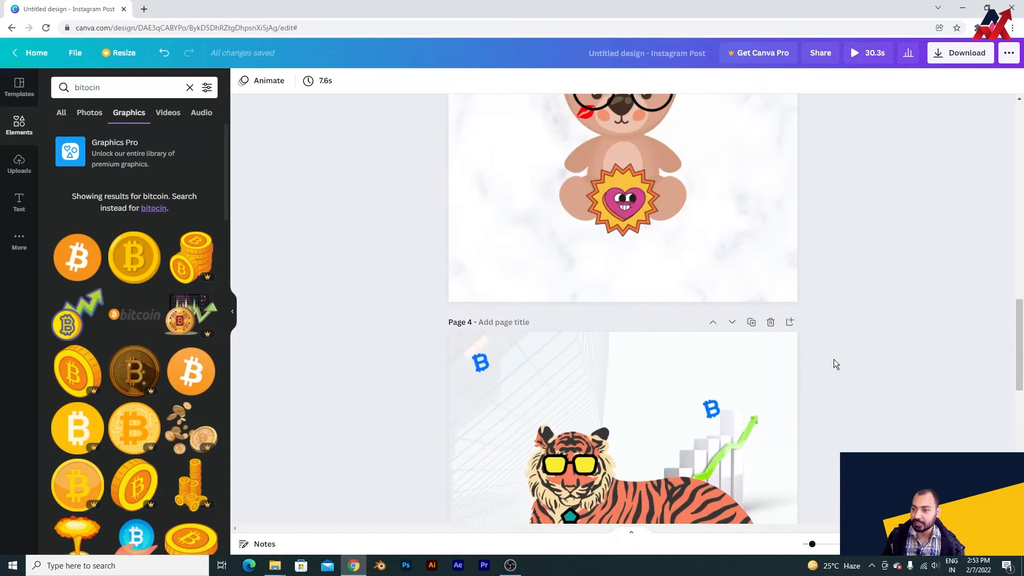
scroll(834, 360, up, 8)
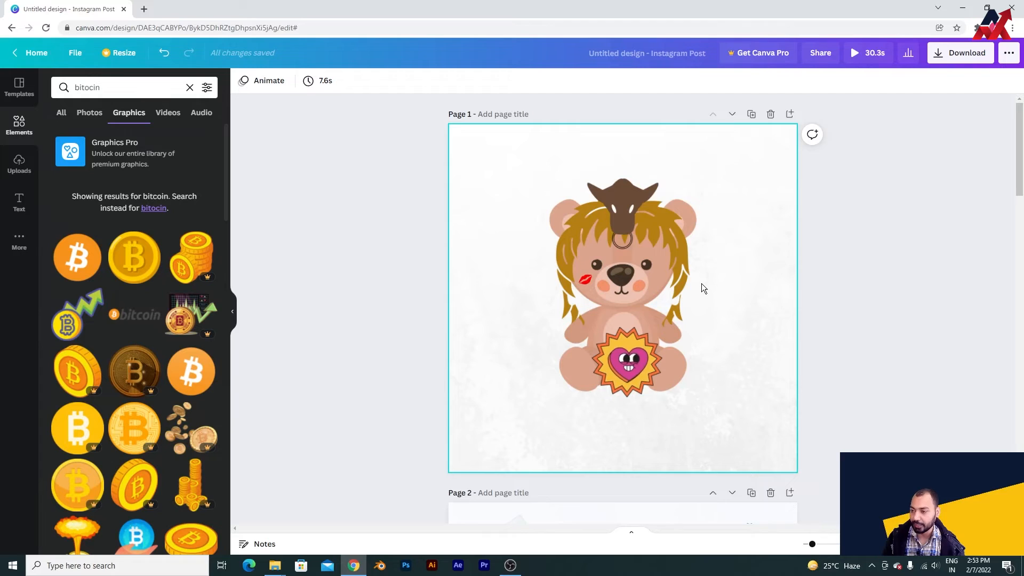
scroll(702, 284, down, 10)
scroll(702, 283, up, 10)
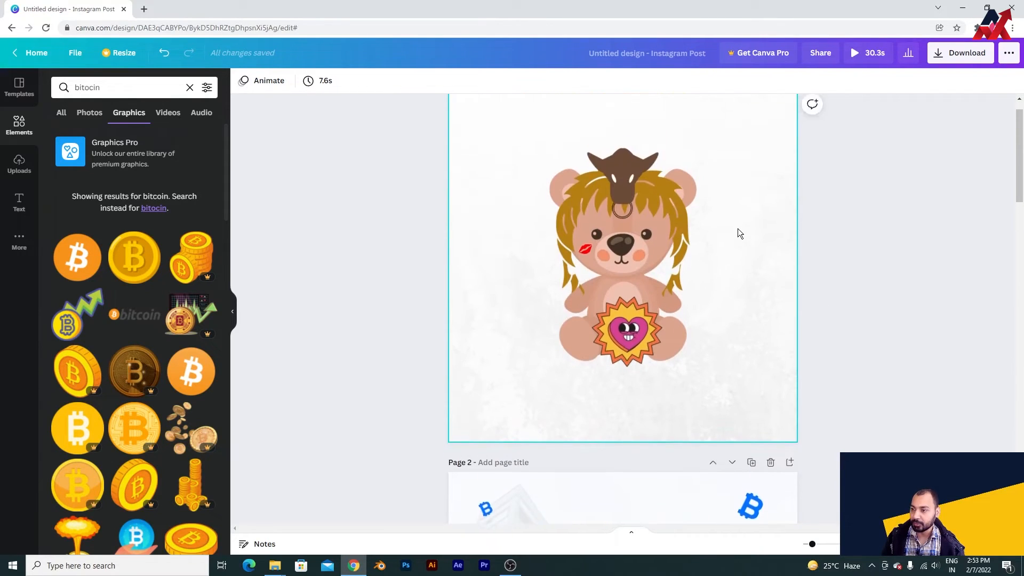
Open the download settings for the design and limit the export to page 1.
click(737, 228)
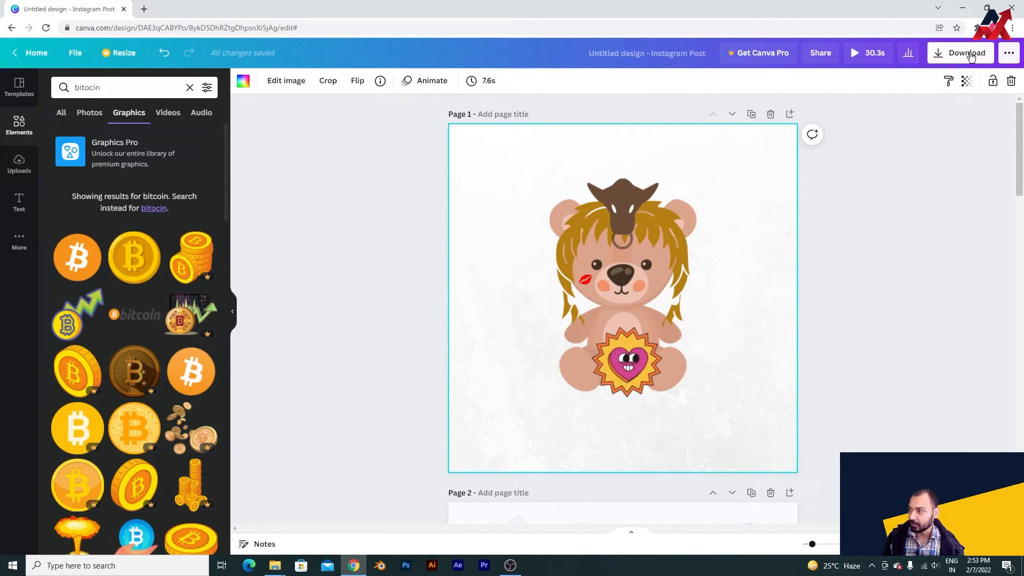
click(963, 53)
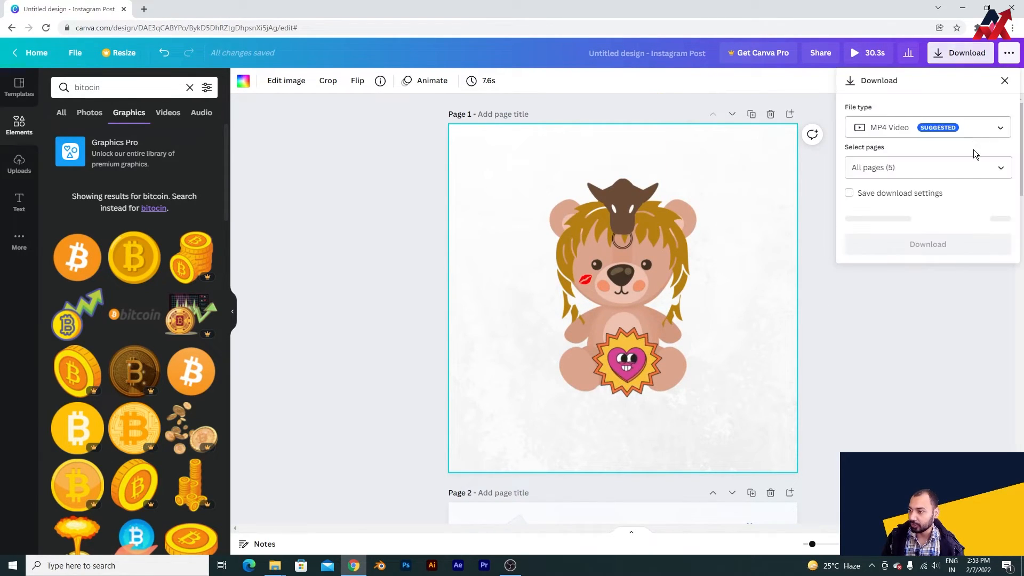
click(999, 168)
click(991, 228)
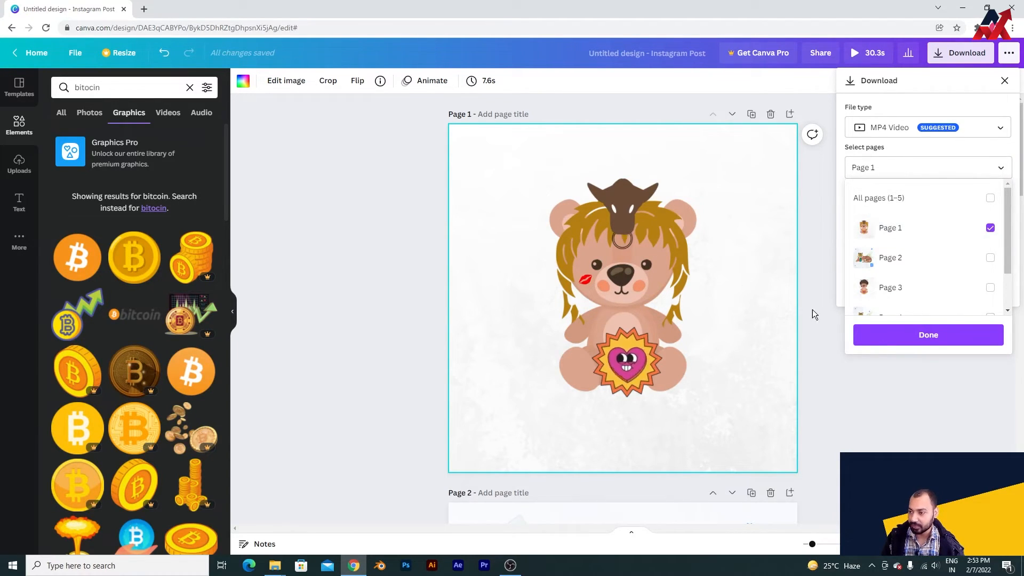
click(959, 344)
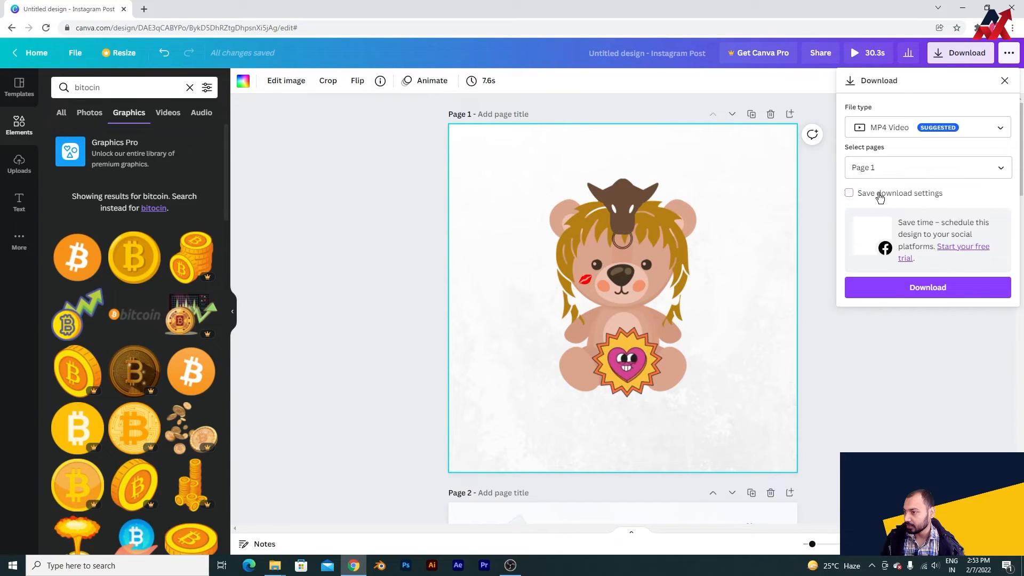
Set the download file type to GIF and start downloading the bear page.
click(1001, 130)
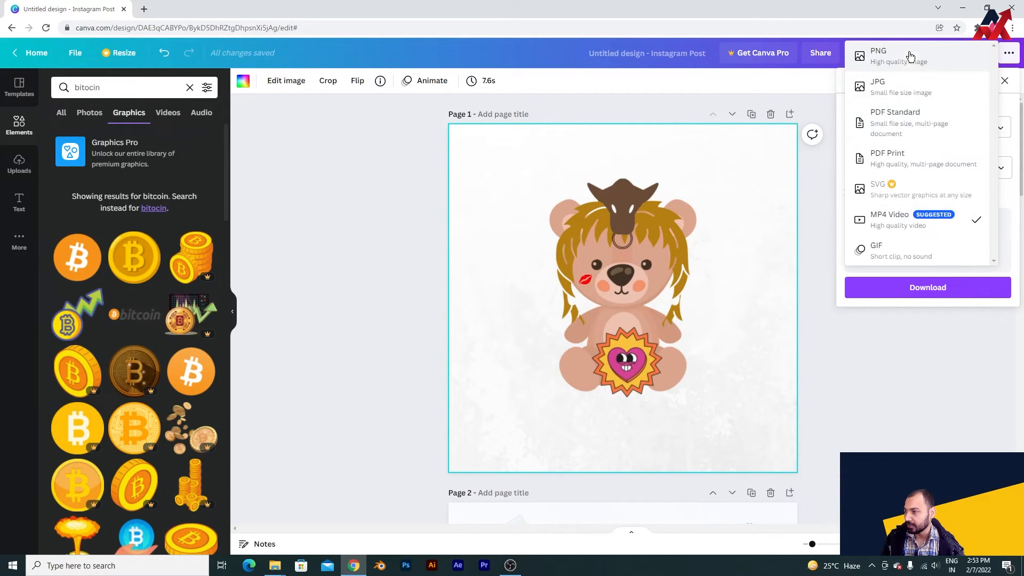
click(900, 251)
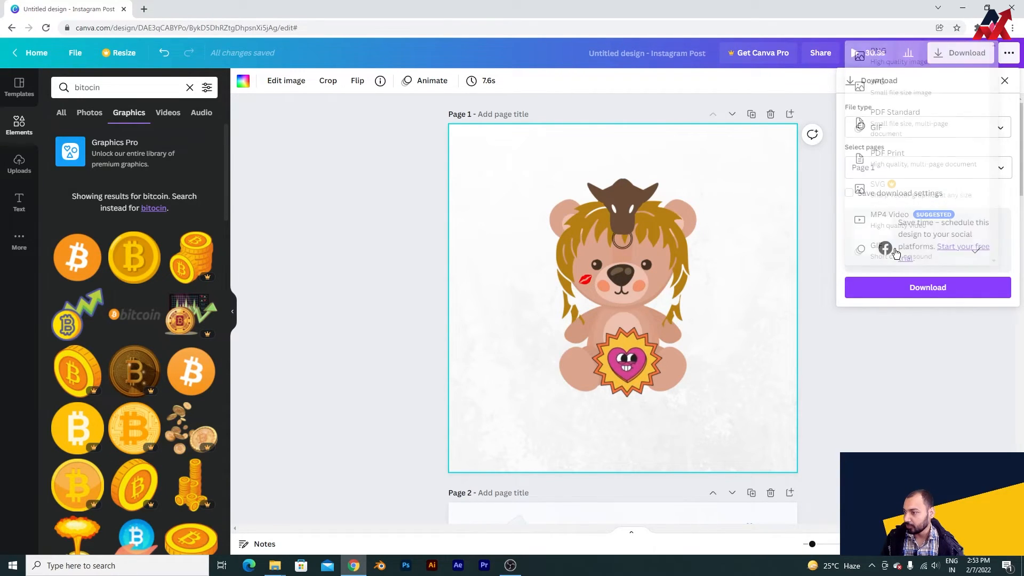
click(956, 289)
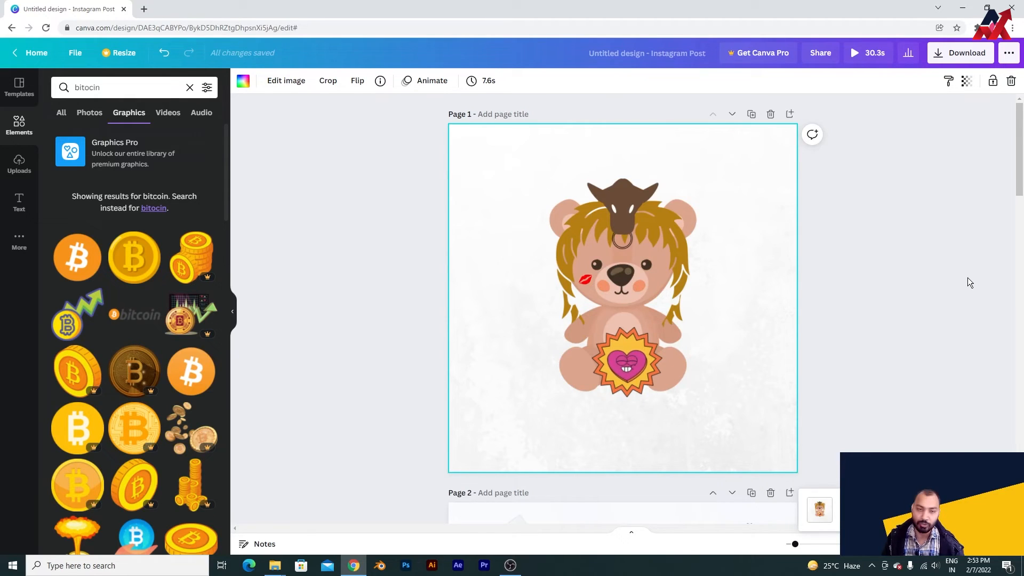
Open opensea.io in a new browser tab and go to the account's My Collections page.
click(144, 9)
text(open)
key(Return)
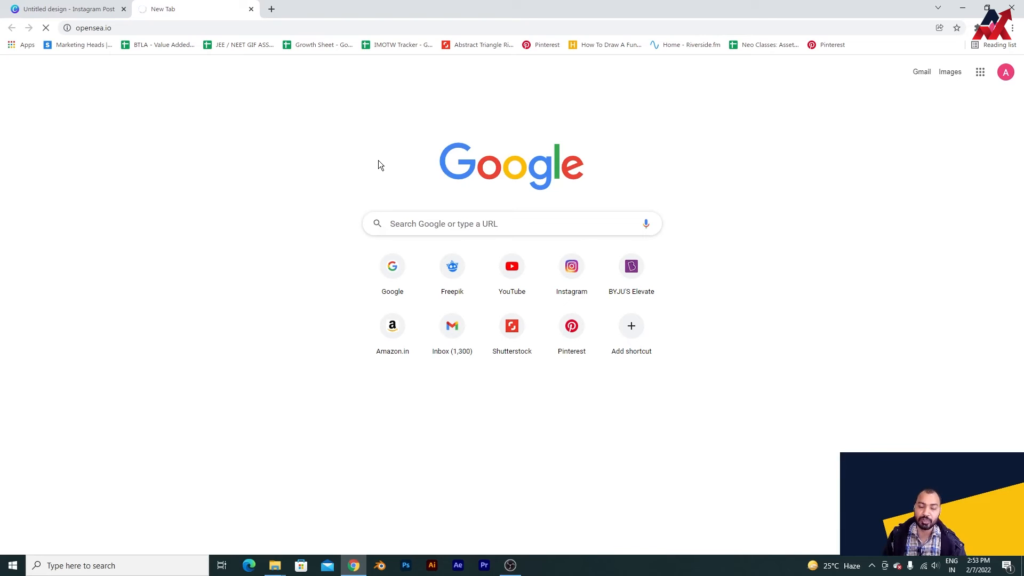
click(75, 7)
click(176, 8)
click(104, 7)
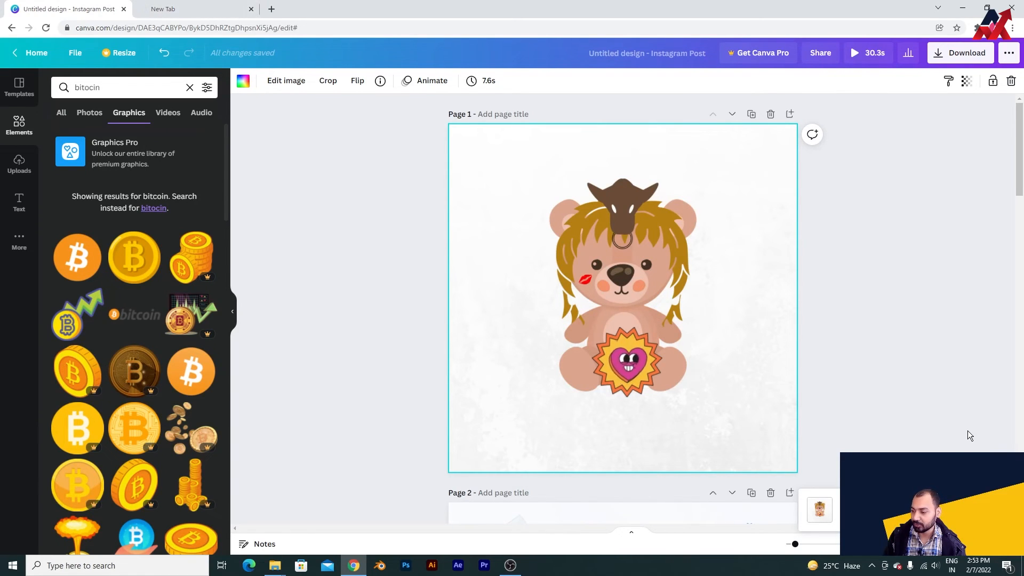
click(237, 6)
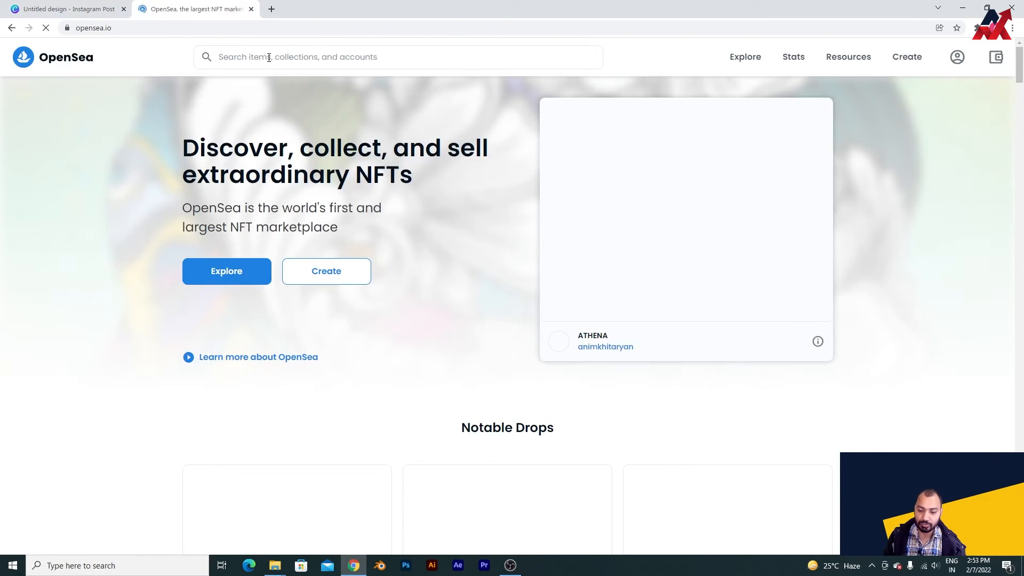
mouse_move(955, 75)
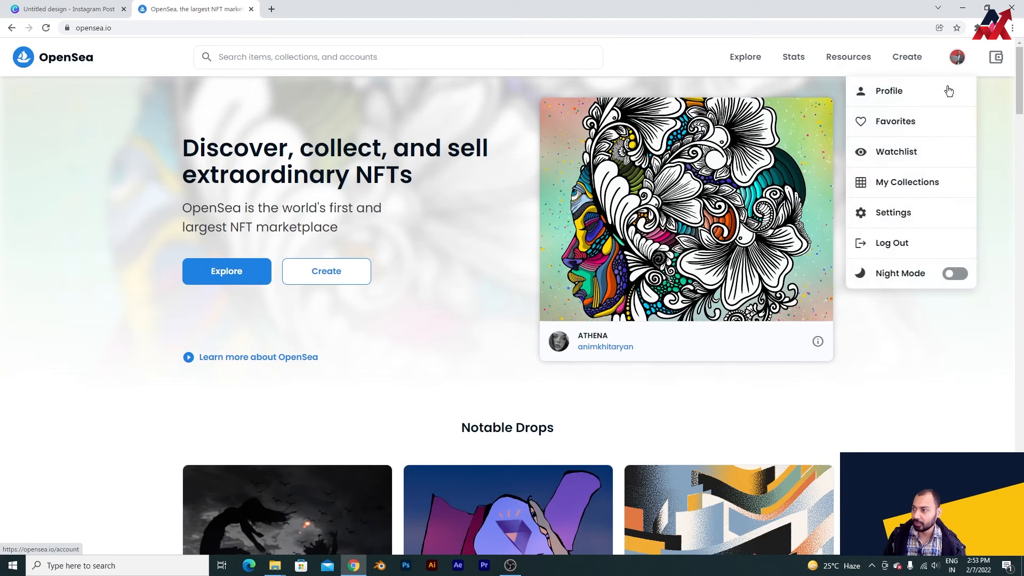
click(935, 181)
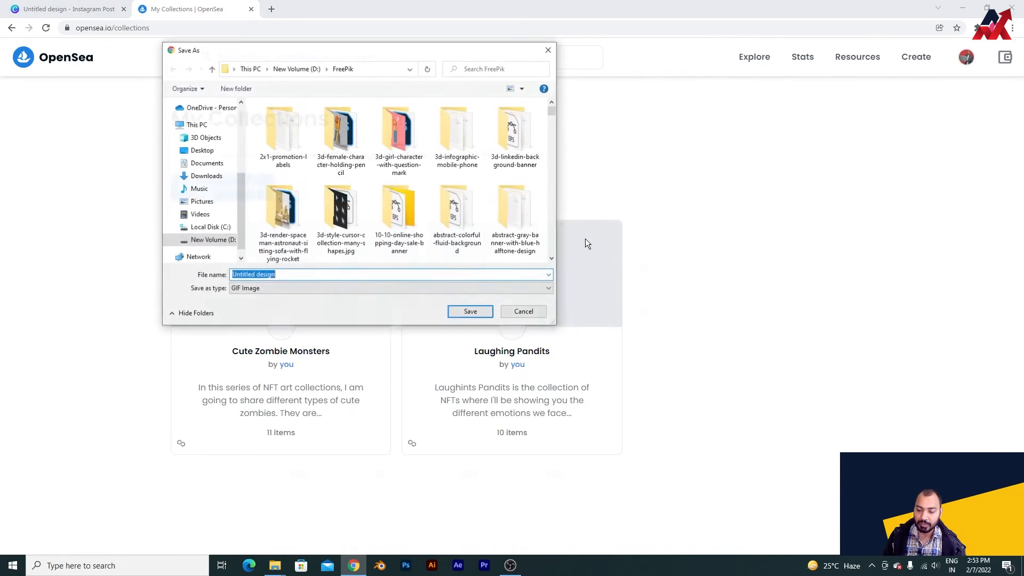
Save the GIF to the Desktop as Untitled design, preview it, and dismiss the download notice back in Canva.
scroll(206, 126, up, 4)
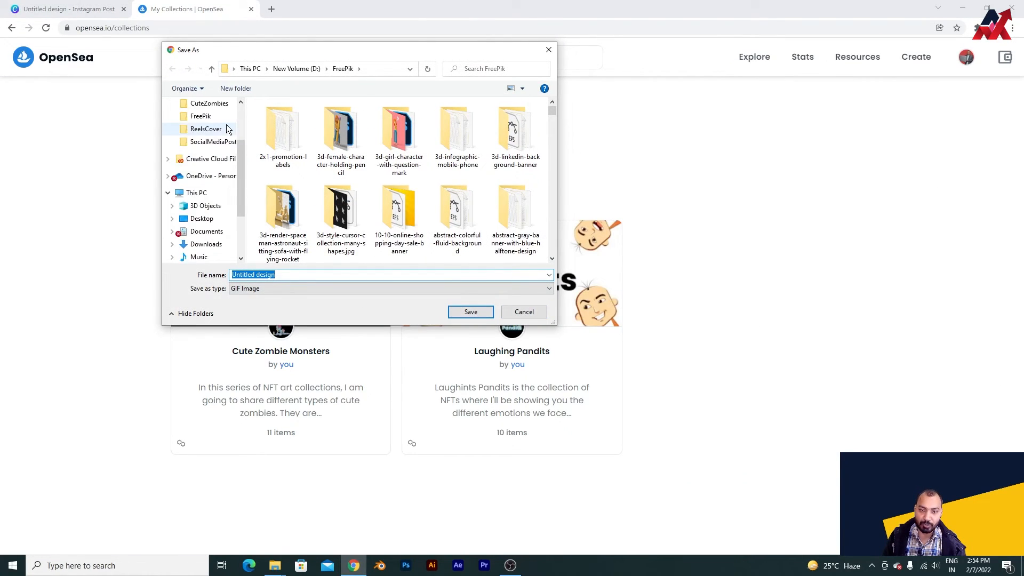
click(208, 127)
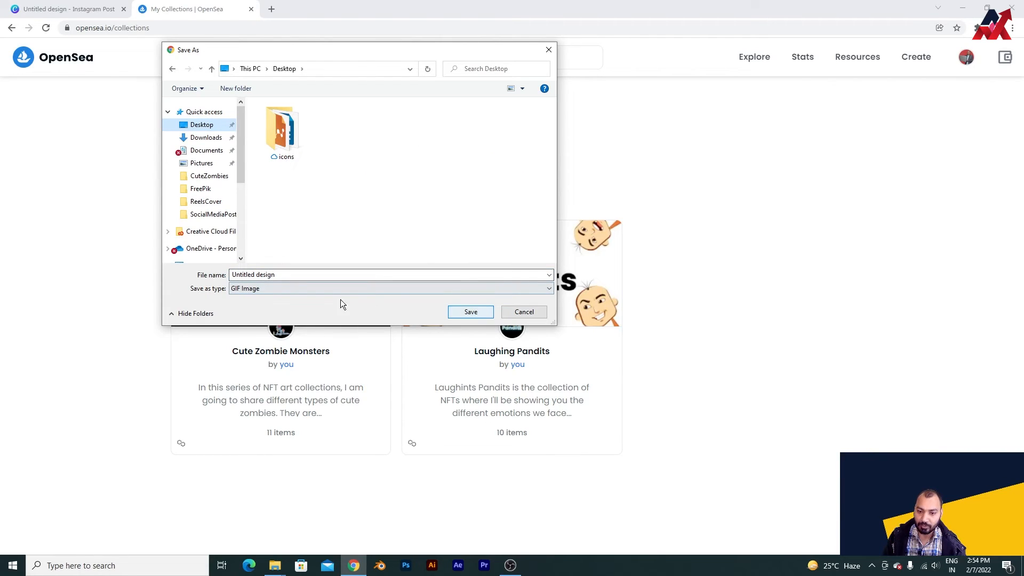
click(471, 312)
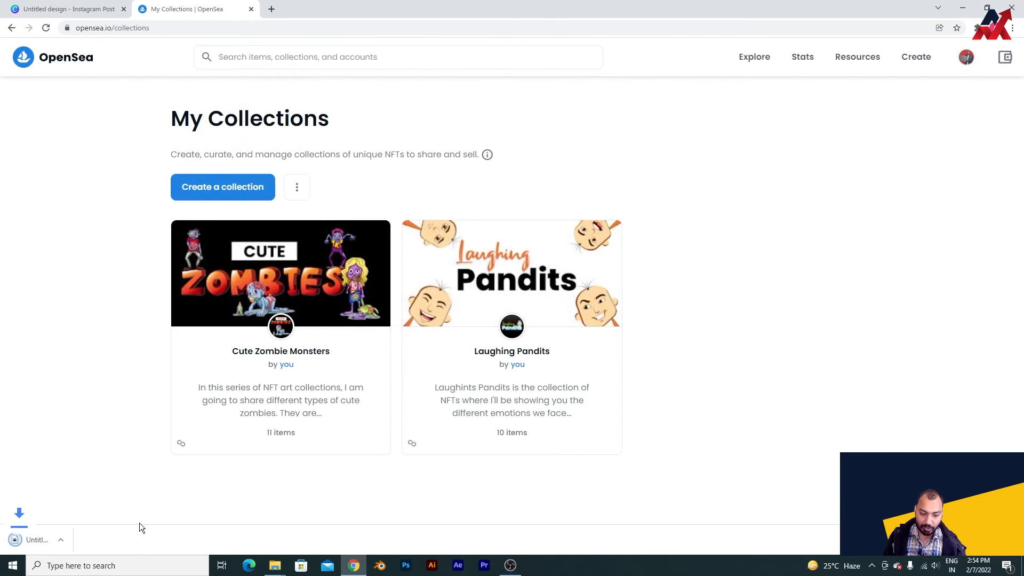
click(83, 543)
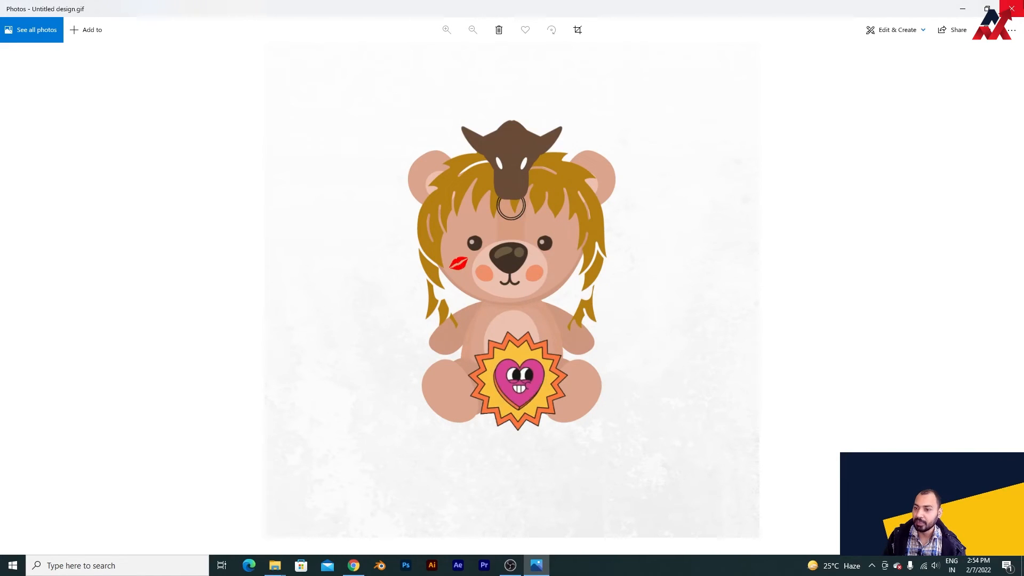
click(1011, 8)
click(60, 7)
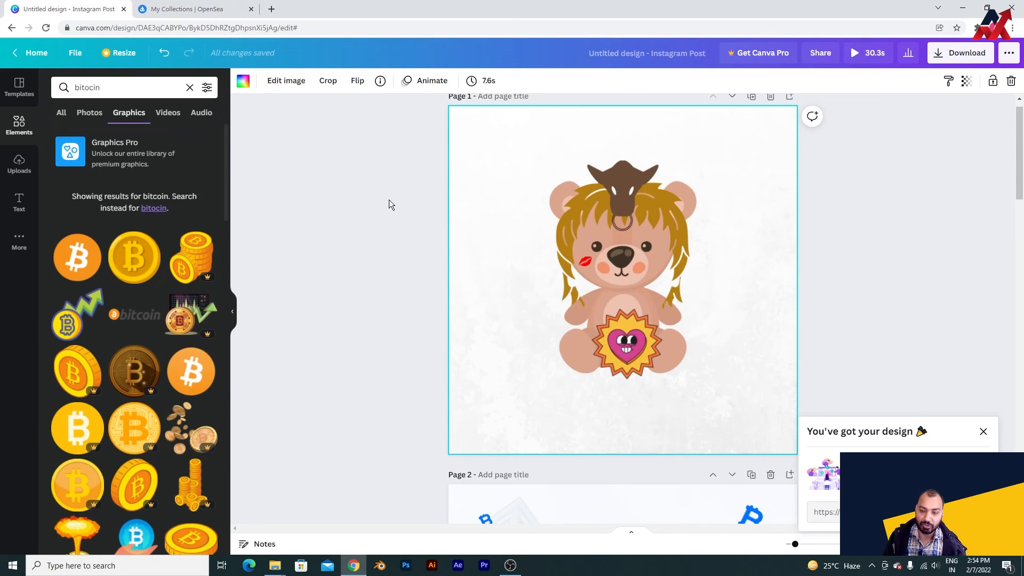
click(981, 433)
Switch to OpenSea and look through the items of the Laughing Pandits collection.
click(192, 9)
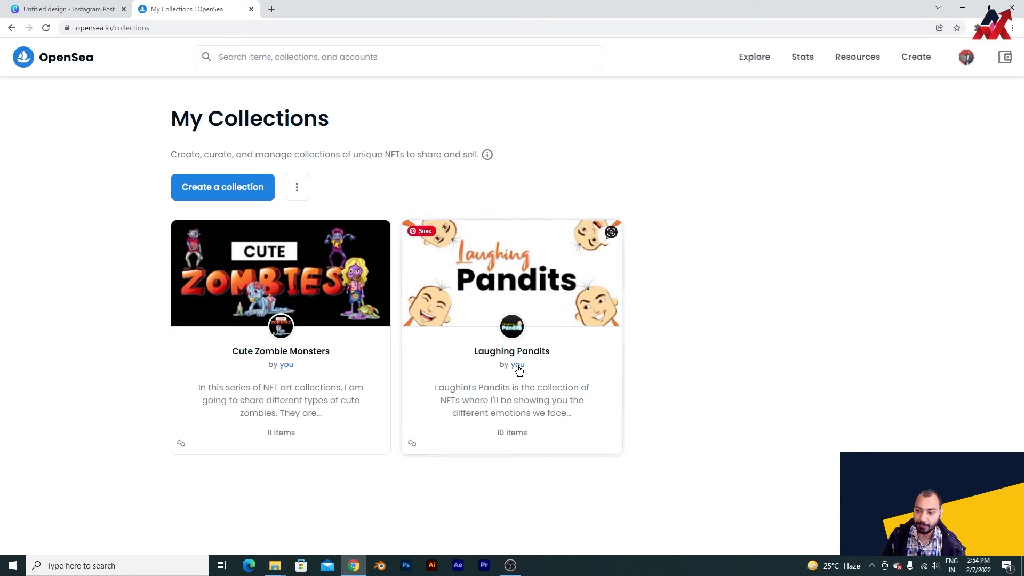
click(555, 379)
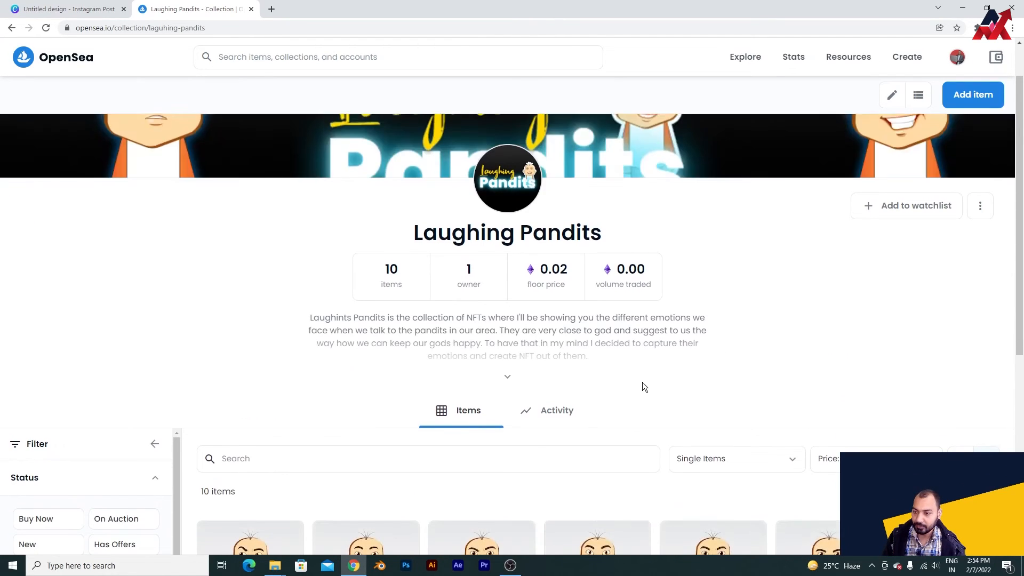
scroll(642, 381, down, 6)
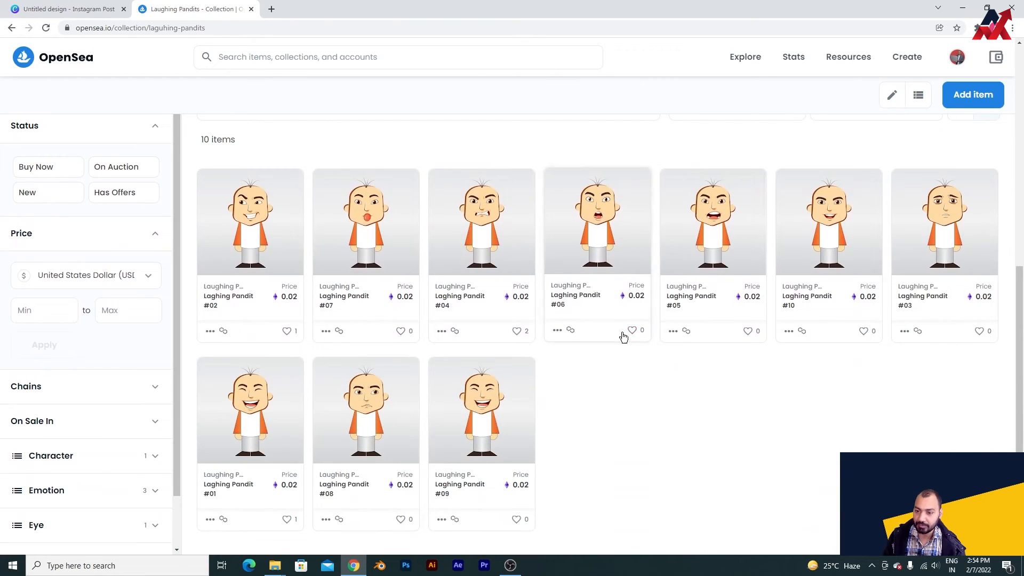
Go back to the collections overview and look through the items of the Cute Zombie Monsters collection.
click(12, 29)
click(356, 374)
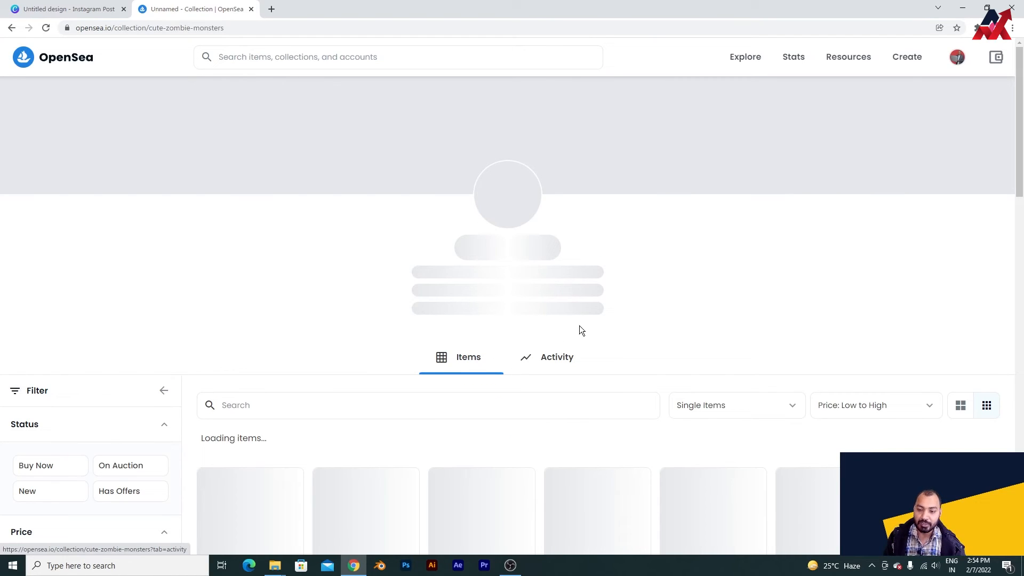
scroll(752, 328, down, 3)
scroll(753, 335, down, 5)
Compare the Cute Zombie Monsters collection on OpenSea with the bear artwork on page 1 in Canva.
click(58, 6)
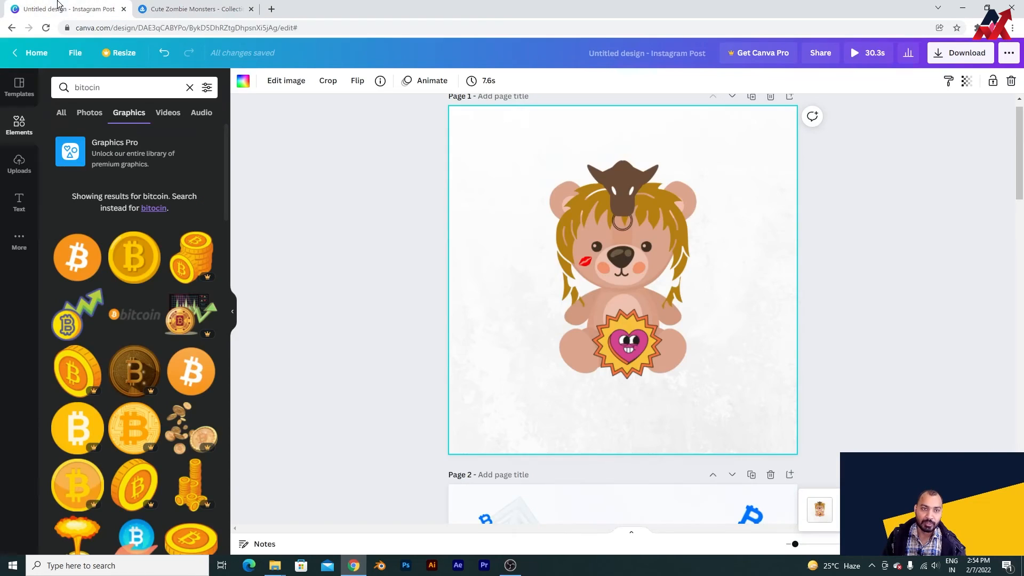
click(181, 8)
click(34, 5)
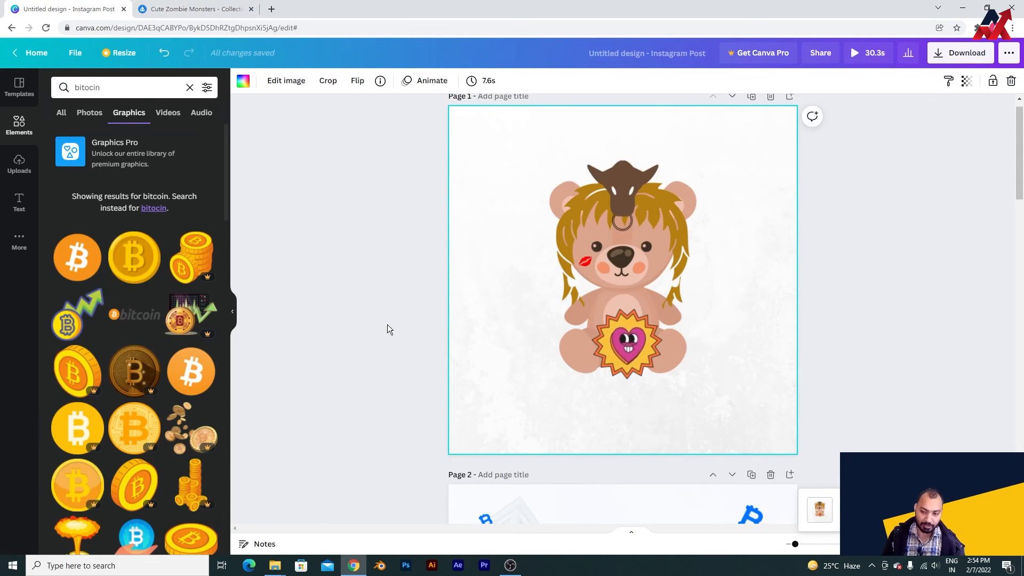
click(183, 9)
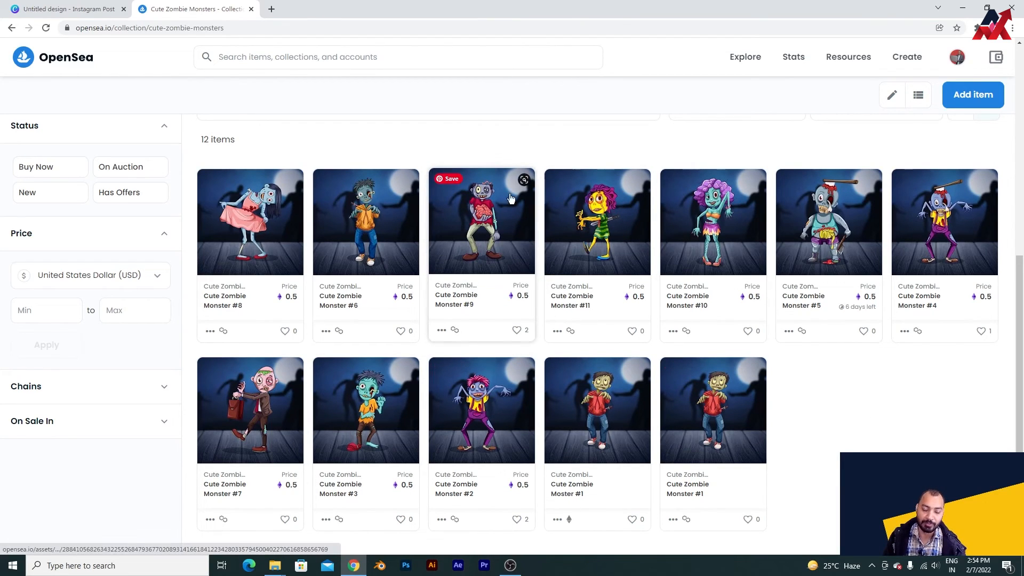
key(ctrl+shift+Tab)
click(175, 7)
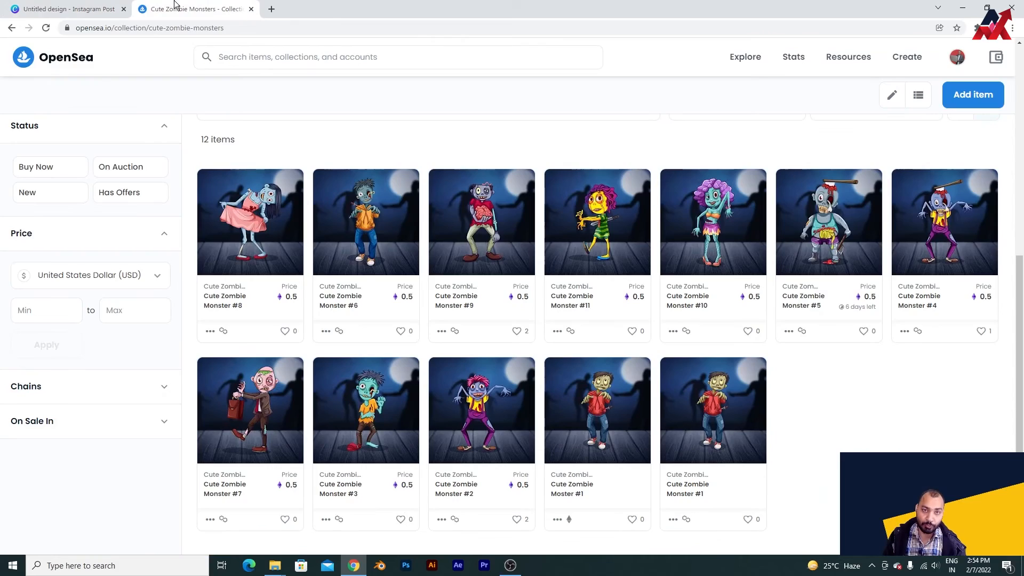
click(81, 6)
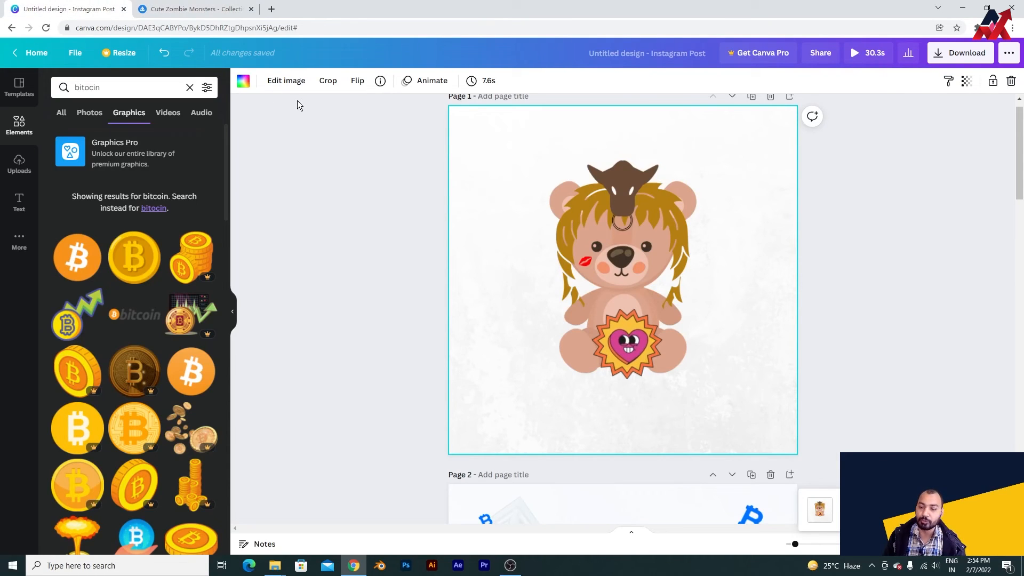
Review the artworks from the bear on page 1 through the tiger and curly-haired bear pages, examining their elements.
click(833, 183)
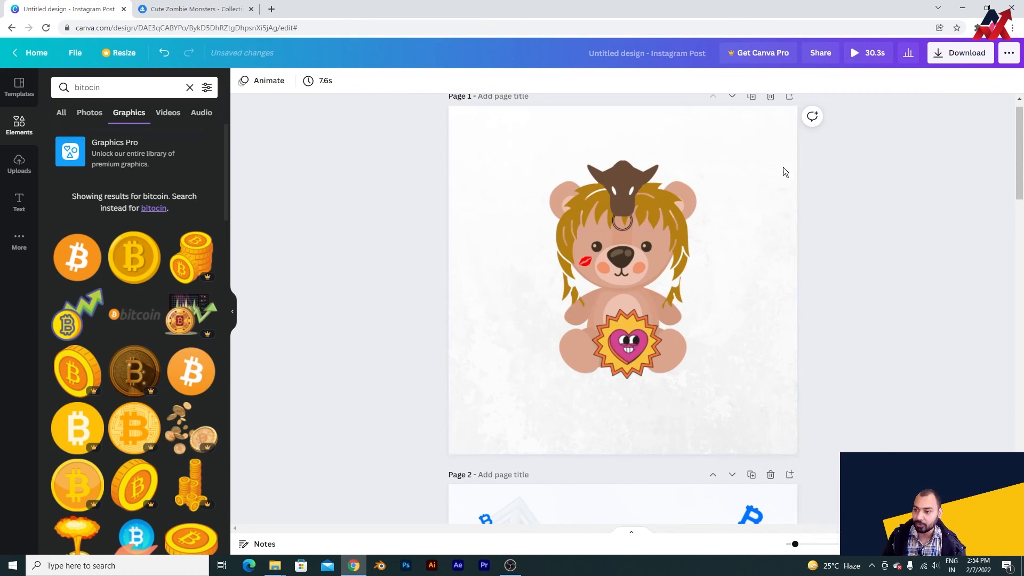
click(768, 223)
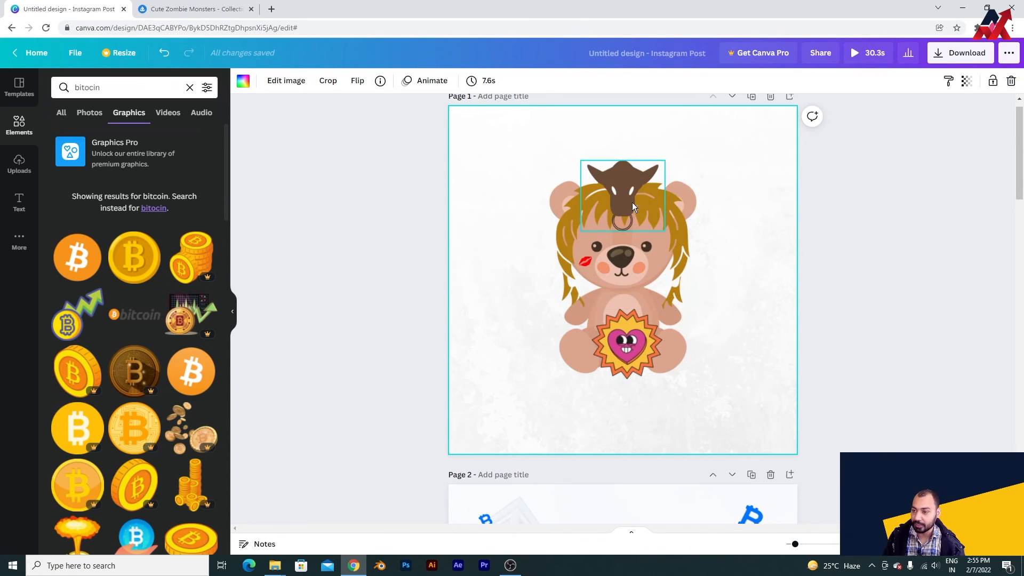
scroll(663, 335, down, 5)
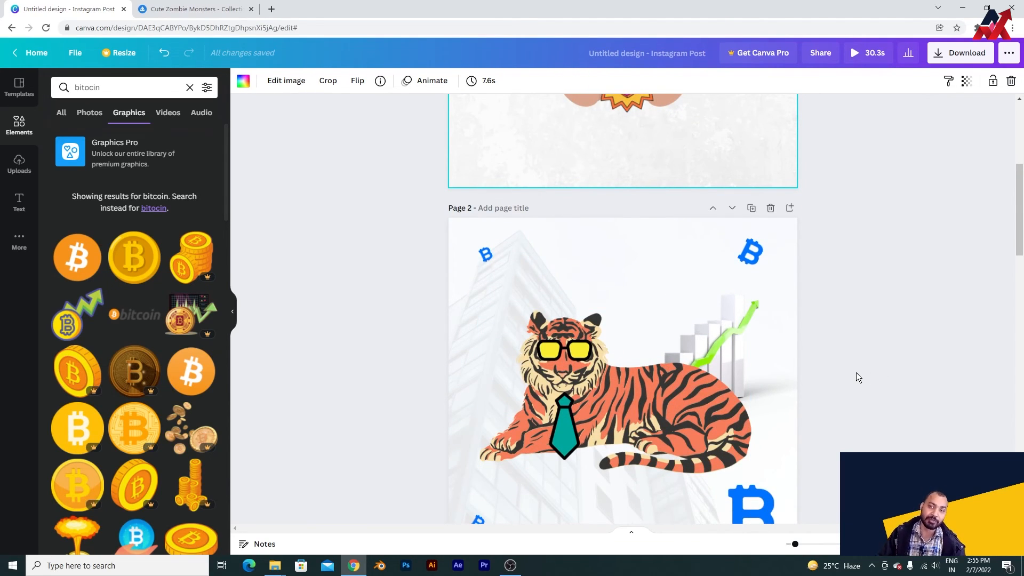
scroll(853, 391, down, 2)
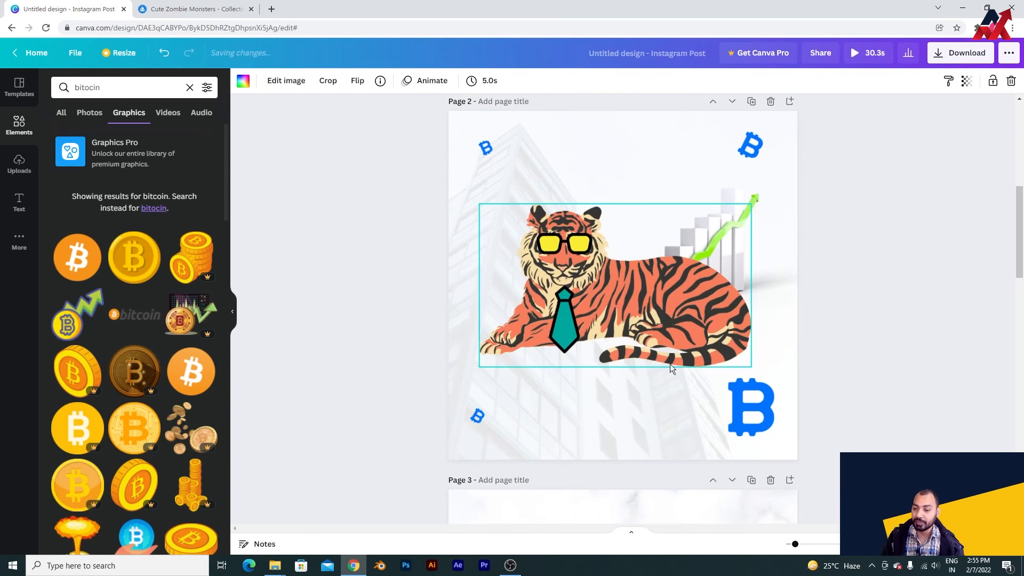
click(672, 322)
scroll(739, 299, up, 7)
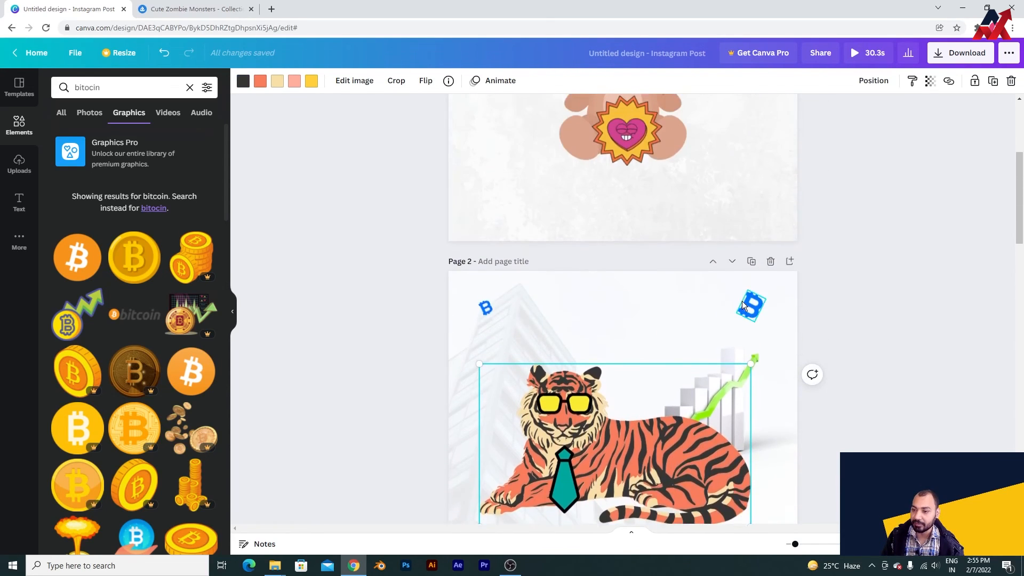
scroll(743, 300, down, 15)
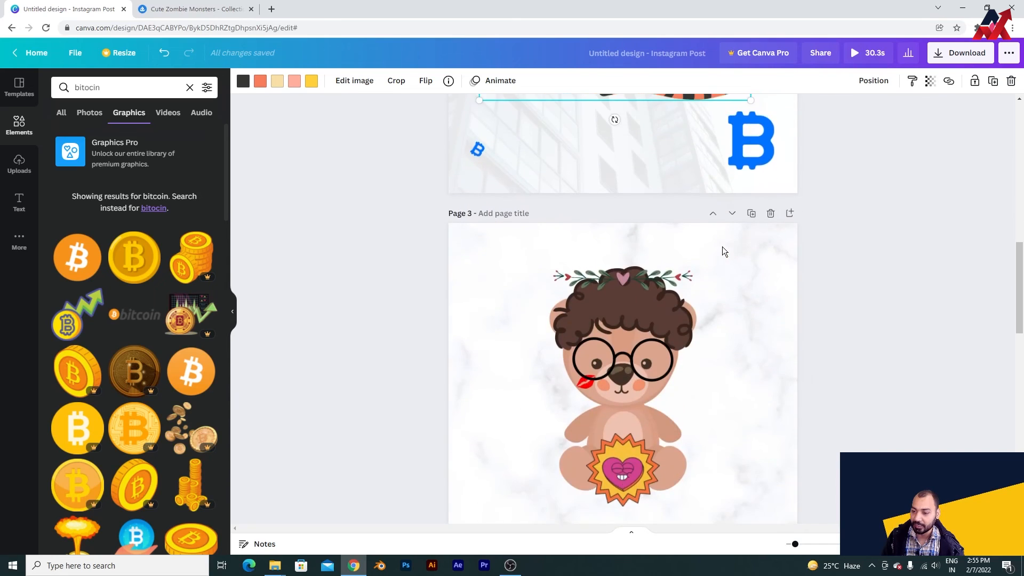
scroll(731, 249, up, 3)
click(674, 281)
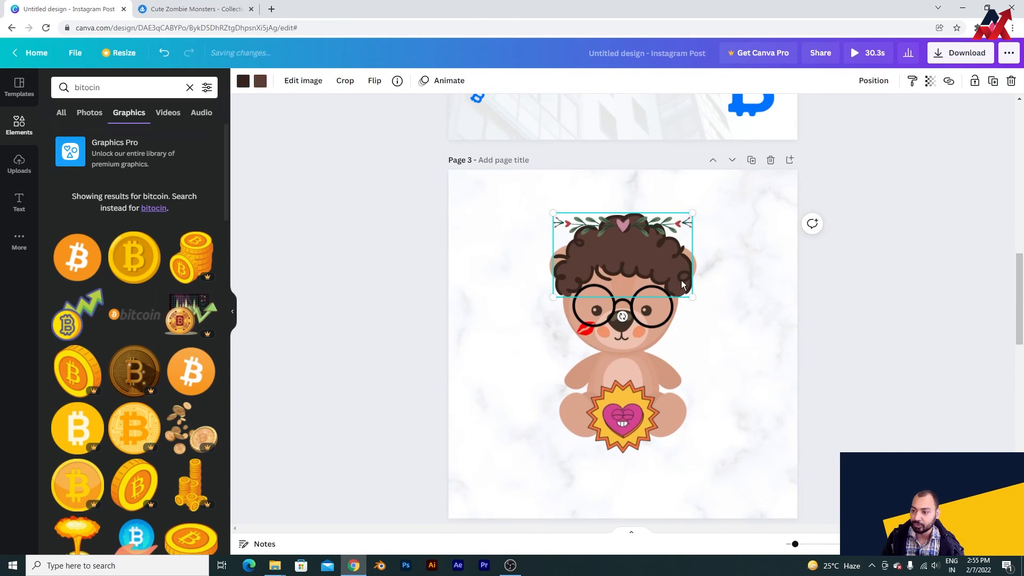
scroll(714, 361, down, 7)
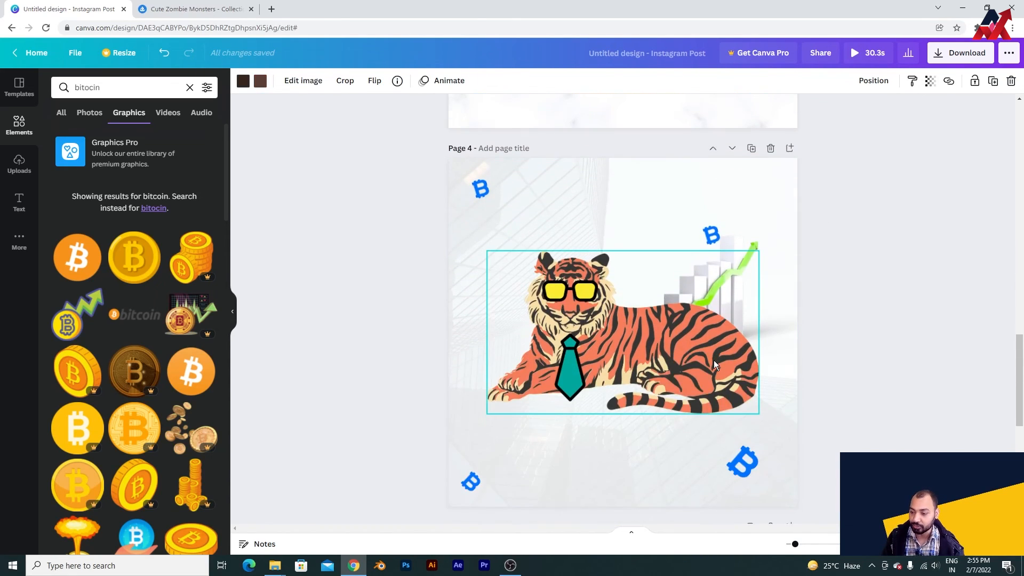
scroll(653, 290, down, 5)
scroll(654, 290, up, 12)
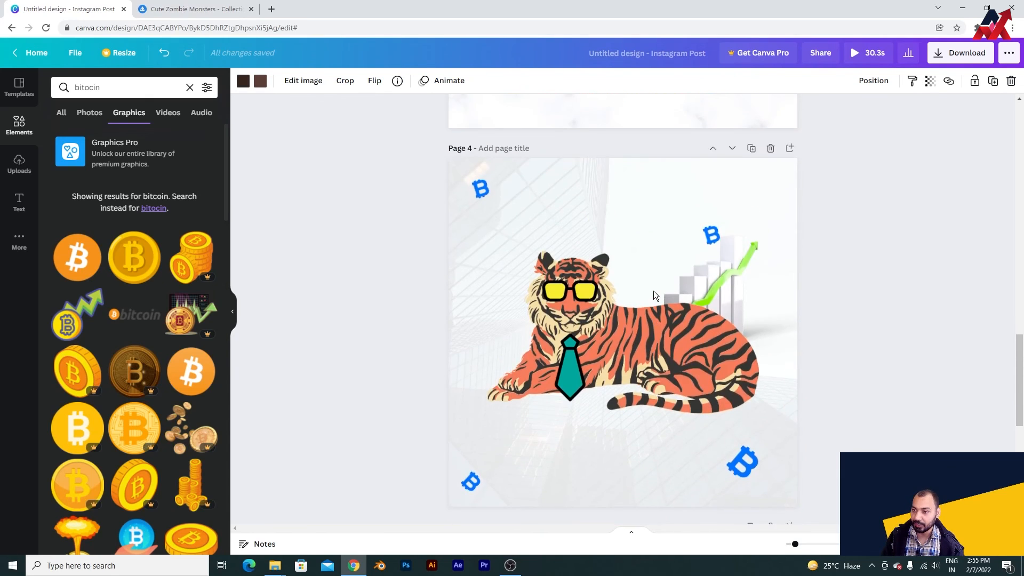